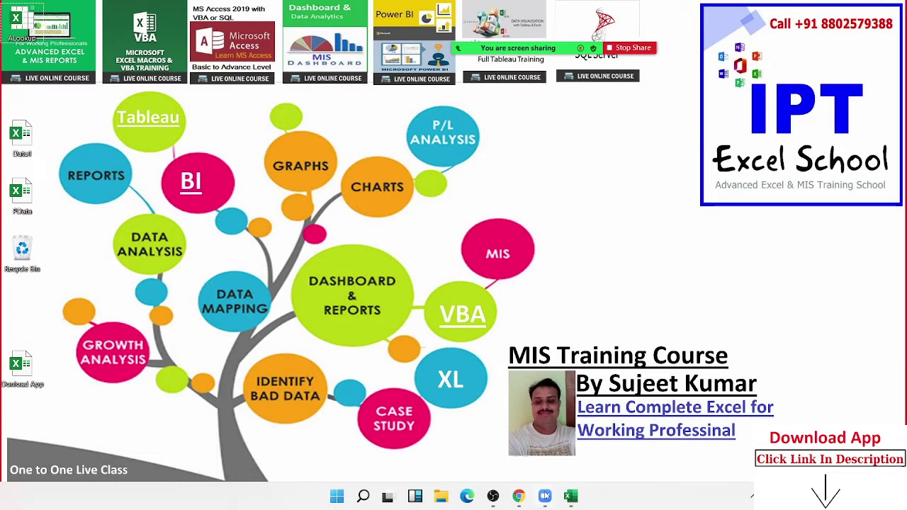
# Bring up Book2 and look through the Sheet1–Sheet4 name lists, ending on Sheet4 (78–96)
pyautogui.moveTo(571, 501)
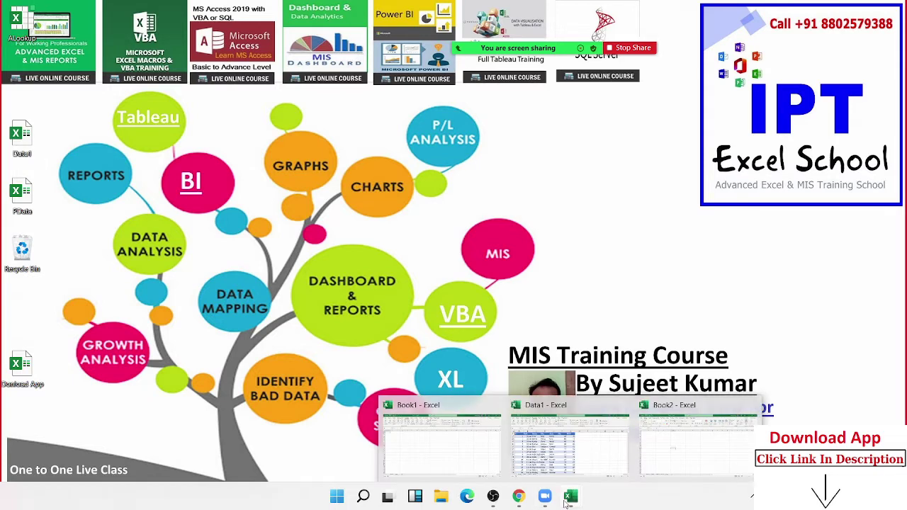
pyautogui.click(660, 460)
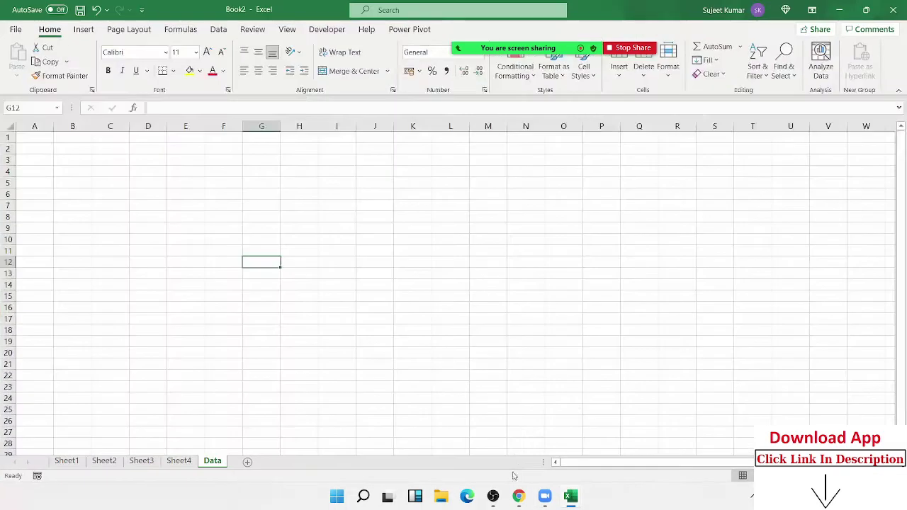
pyautogui.click(178, 460)
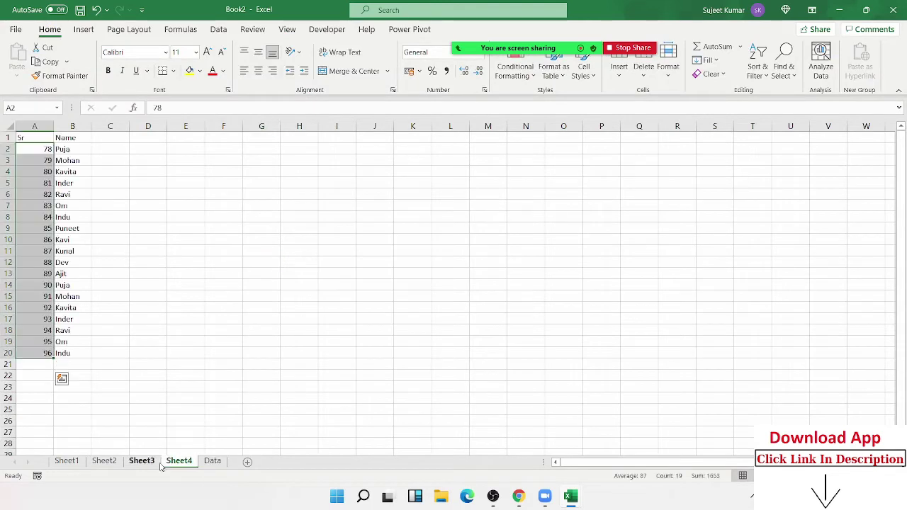
pyautogui.click(136, 461)
pyautogui.click(67, 461)
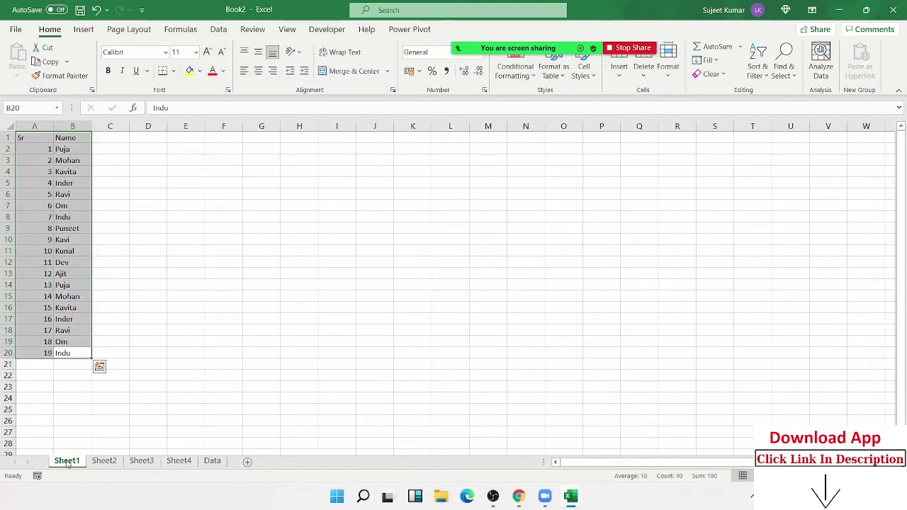
pyautogui.click(104, 460)
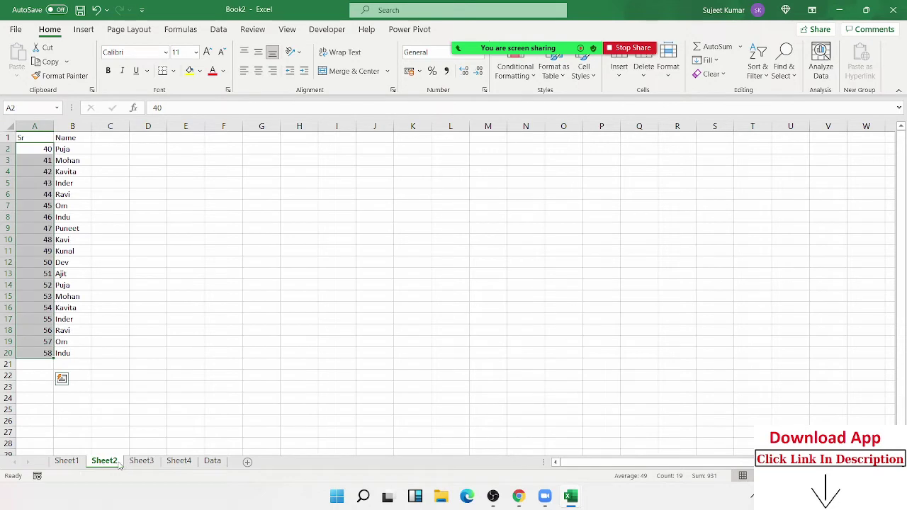
pyautogui.click(141, 461)
pyautogui.click(177, 462)
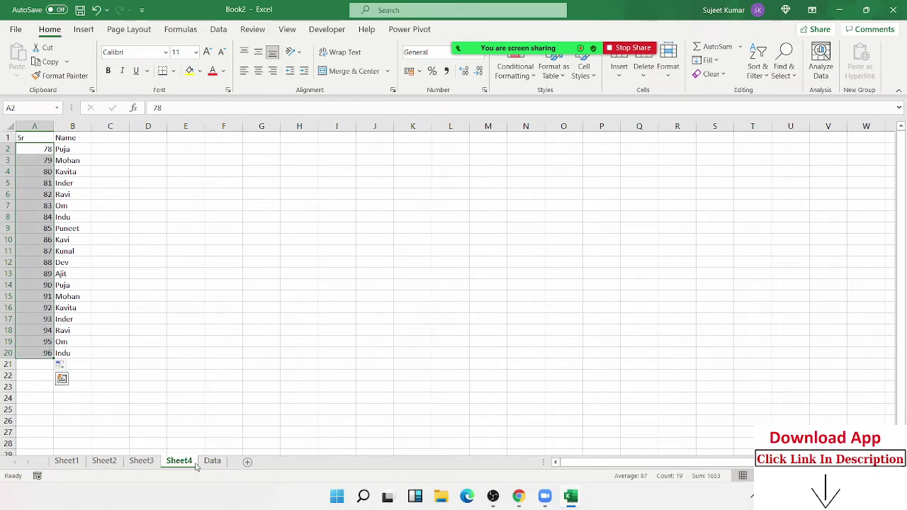
# Close the Data1 workbook without saving
pyautogui.moveTo(571, 501)
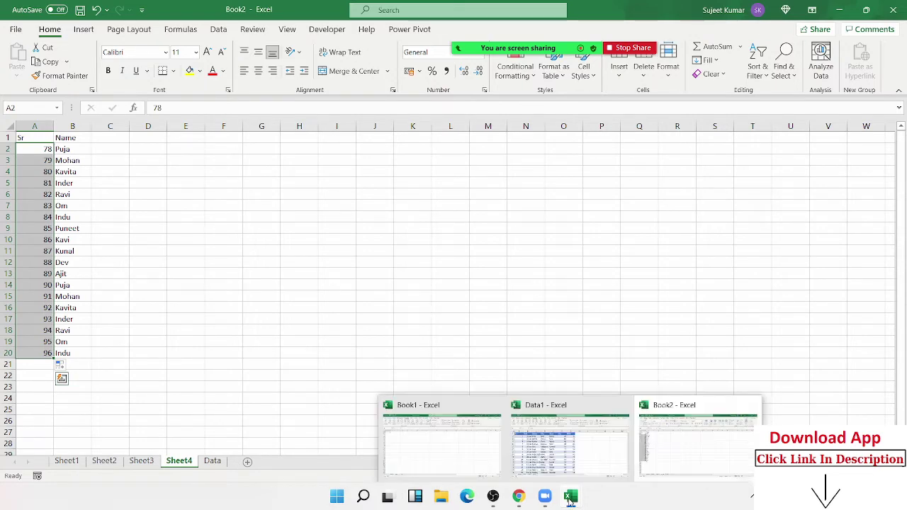
pyautogui.click(564, 469)
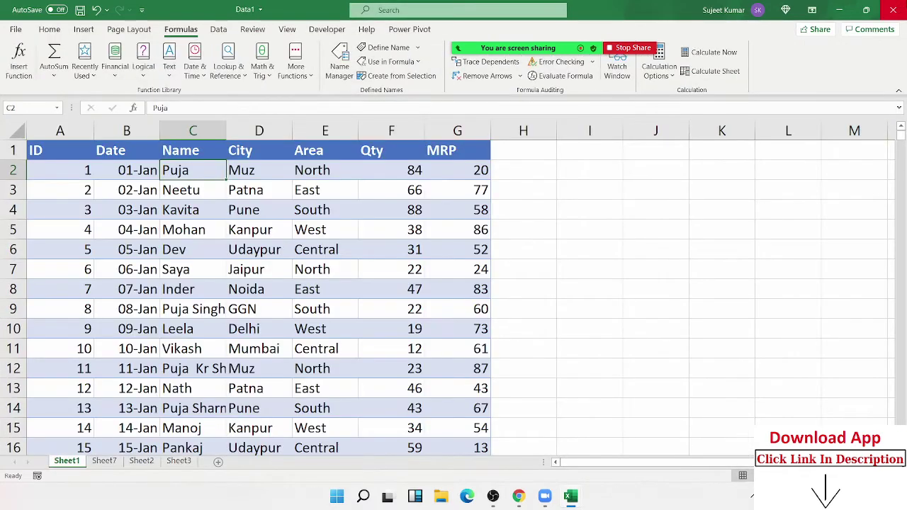
pyautogui.click(893, 9)
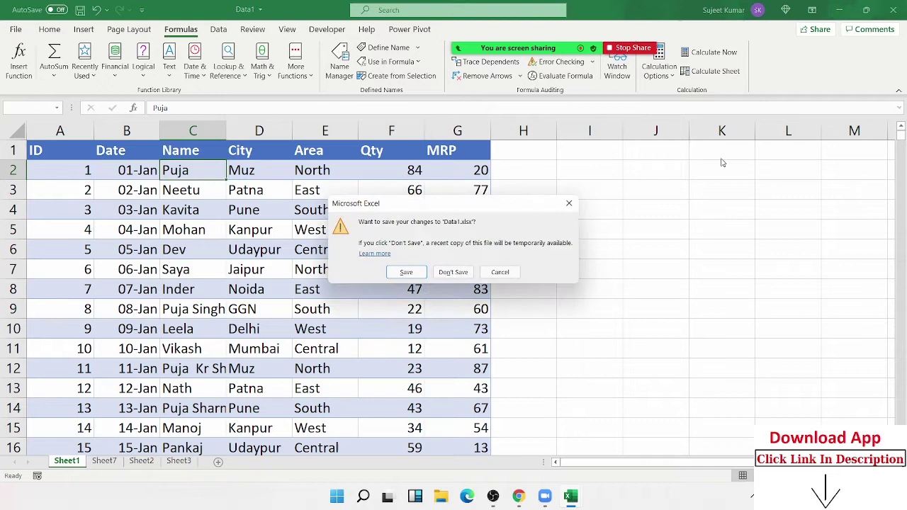
pyautogui.click(462, 271)
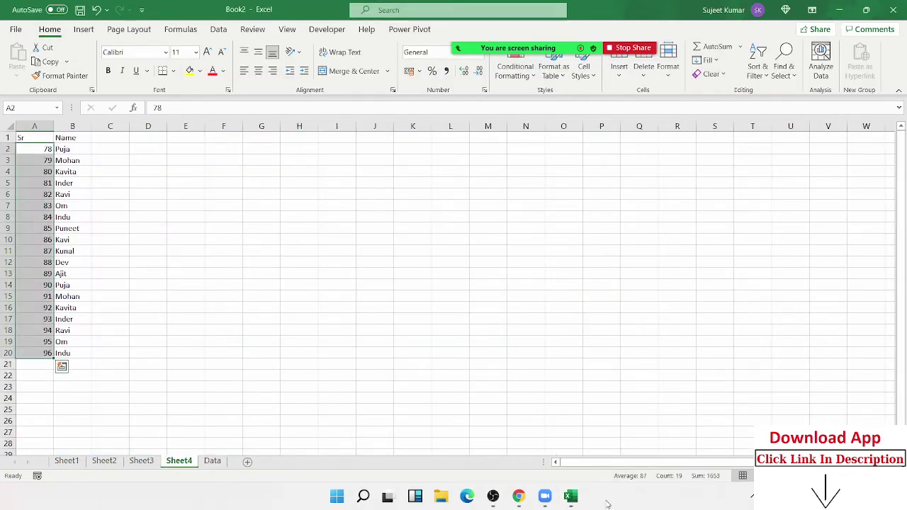
# Close Book1 without saving and switch Book2 to its empty Data sheet
pyautogui.moveTo(571, 496)
pyautogui.click(518, 454)
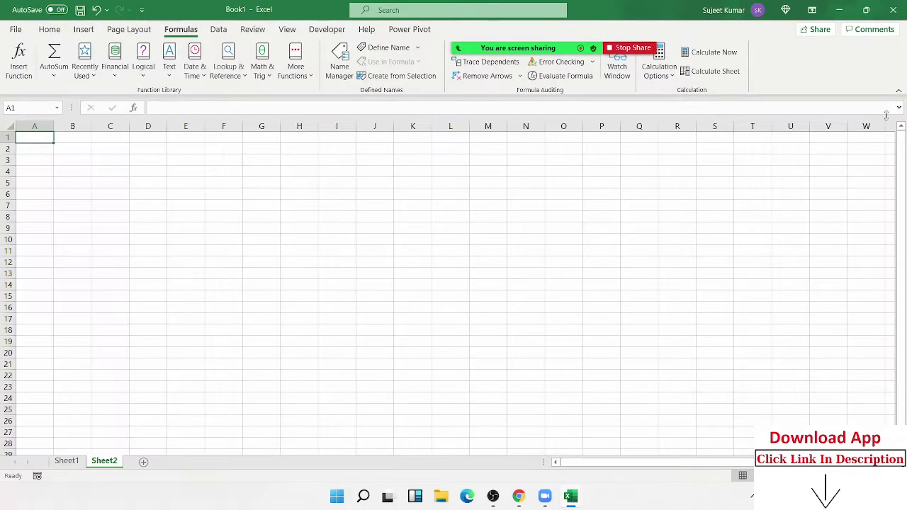
pyautogui.click(893, 9)
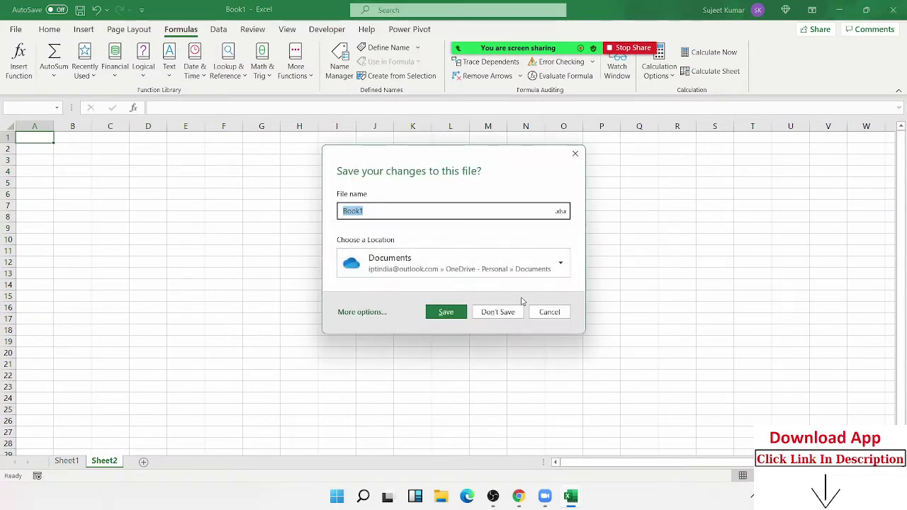
pyautogui.click(499, 312)
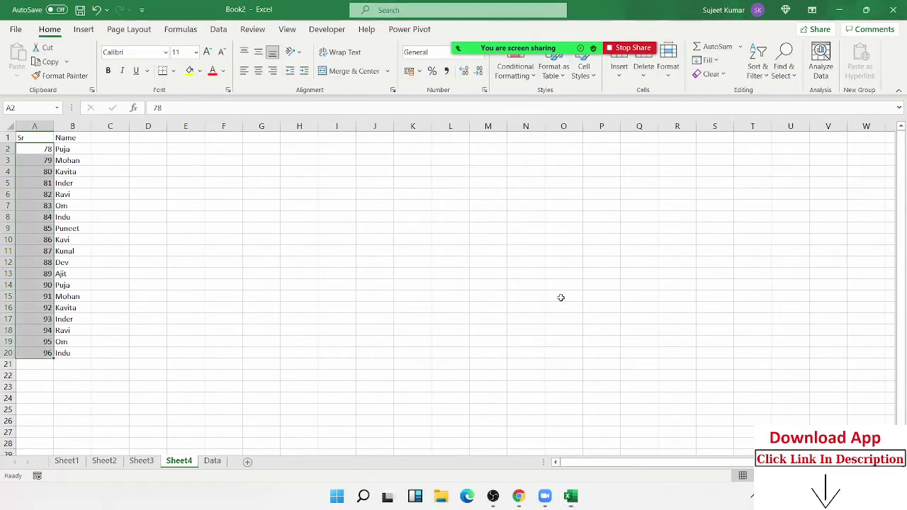
pyautogui.click(214, 461)
# Open the Visual Basic editor from the Developer tab and snap it to the screen's left half
pyautogui.click(35, 147)
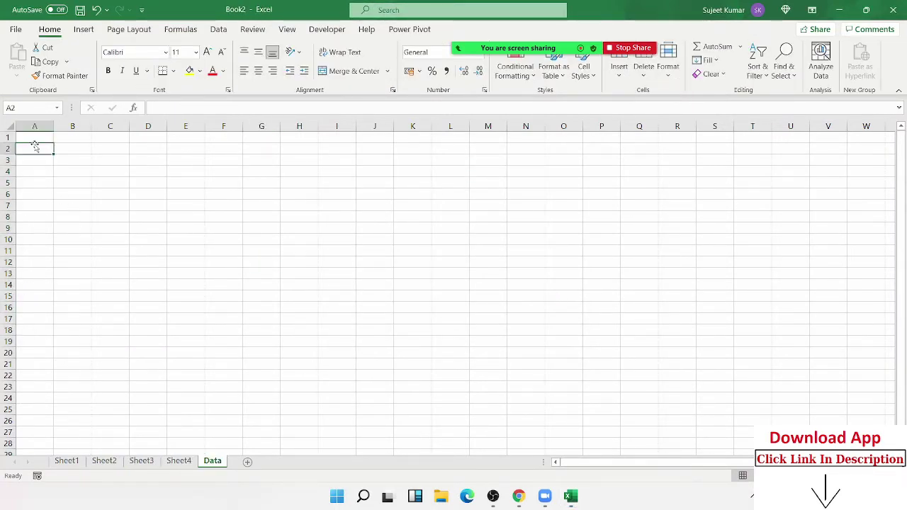
pyautogui.click(325, 28)
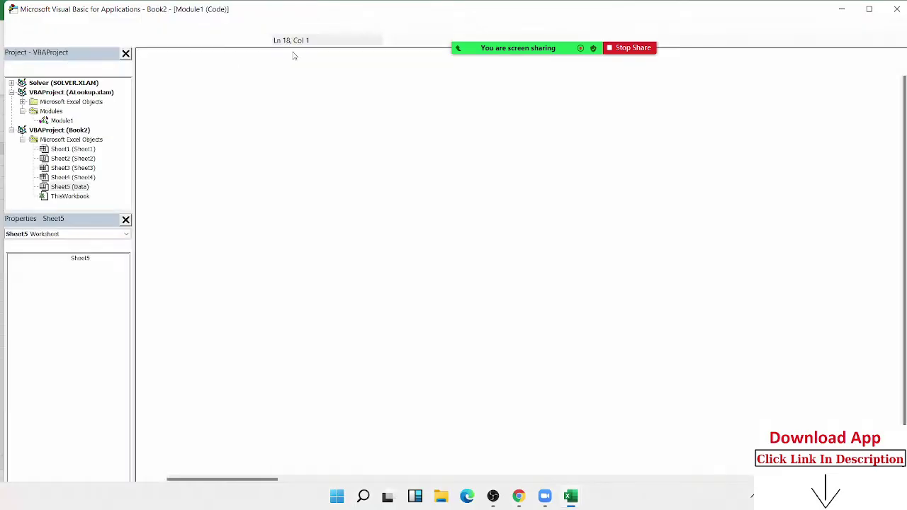
pyautogui.click(16, 63)
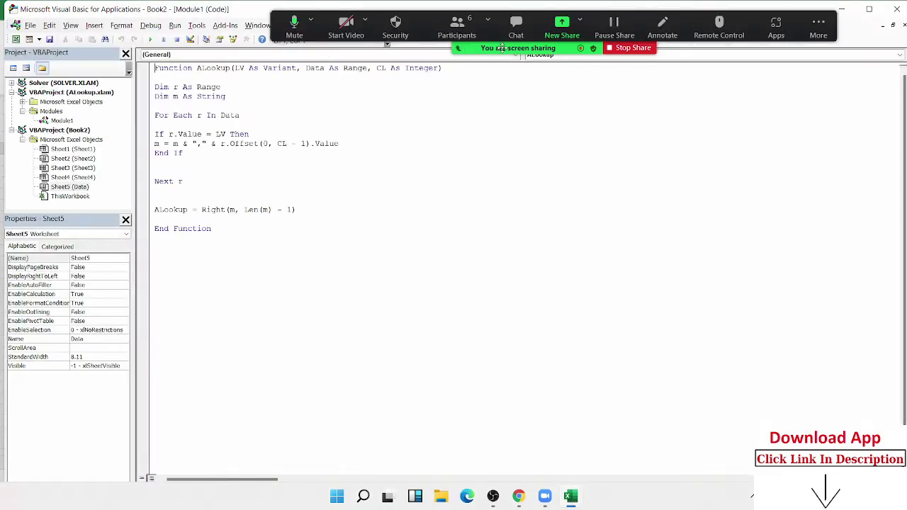
pyautogui.click(300, 34)
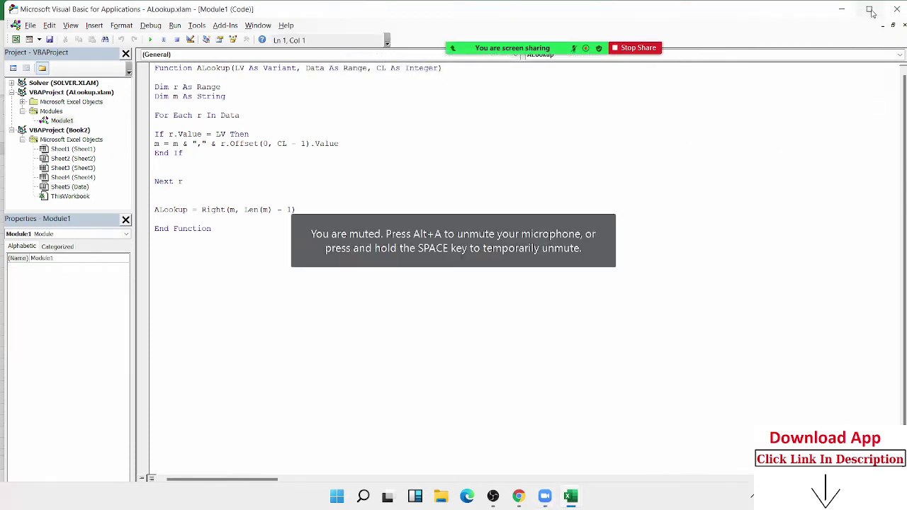
pyautogui.moveTo(871, 10)
pyautogui.click(793, 38)
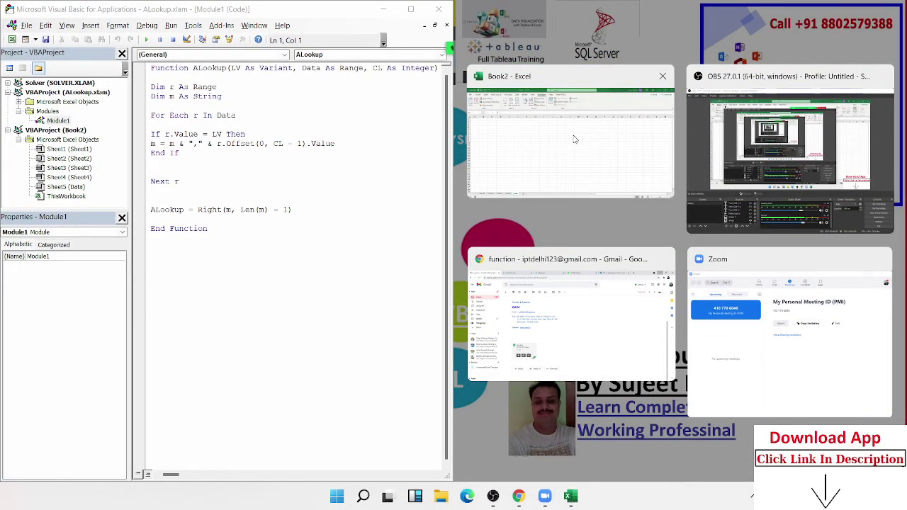
# Snap Book2 to the right half and drag the divider to widen the VBA editor
pyautogui.click(574, 139)
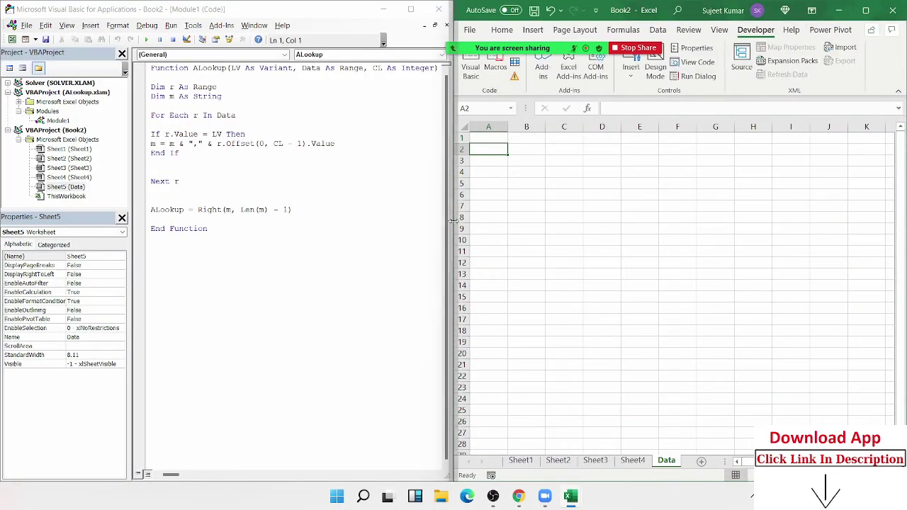
pyautogui.moveTo(452, 222); pyautogui.dragTo(505, 227)
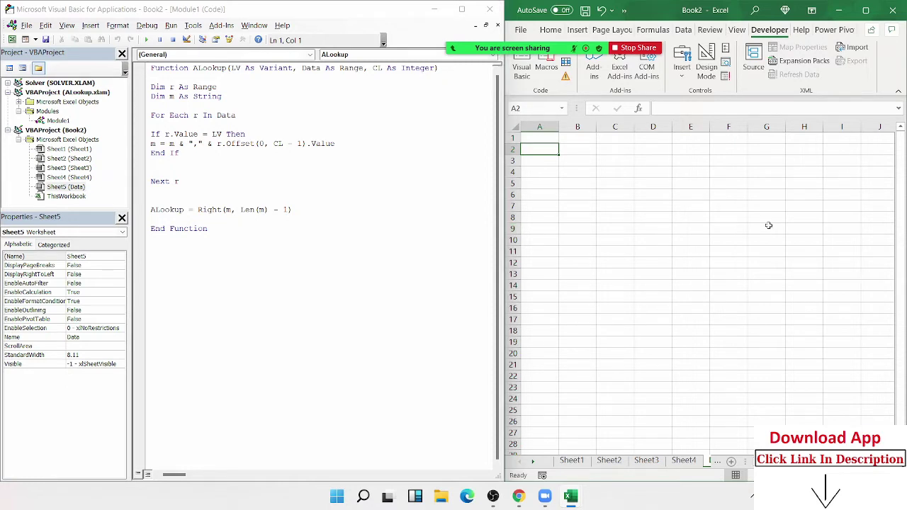
pyautogui.click(479, 33)
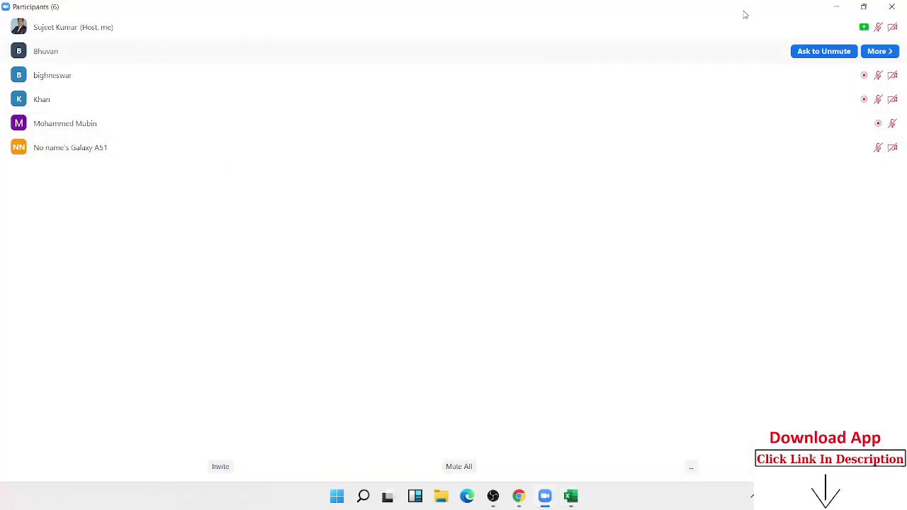
pyautogui.click(892, 6)
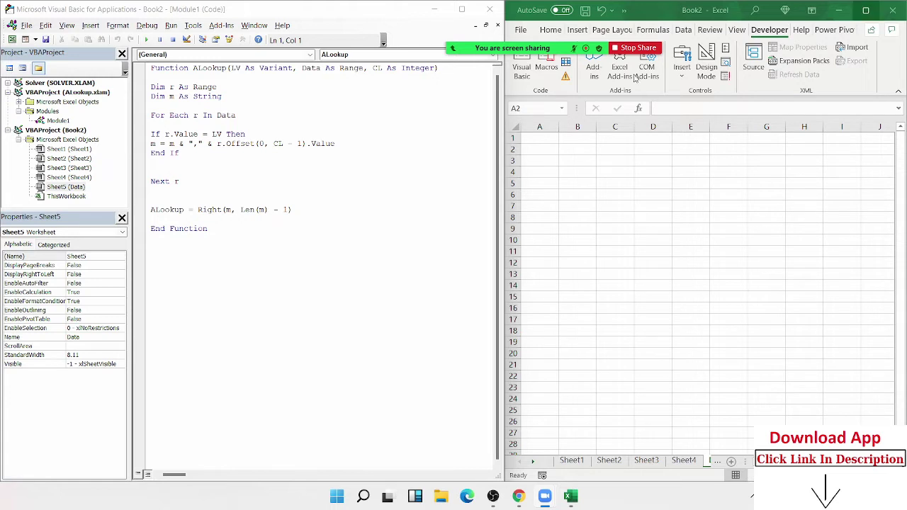
pyautogui.moveTo(447, 44)
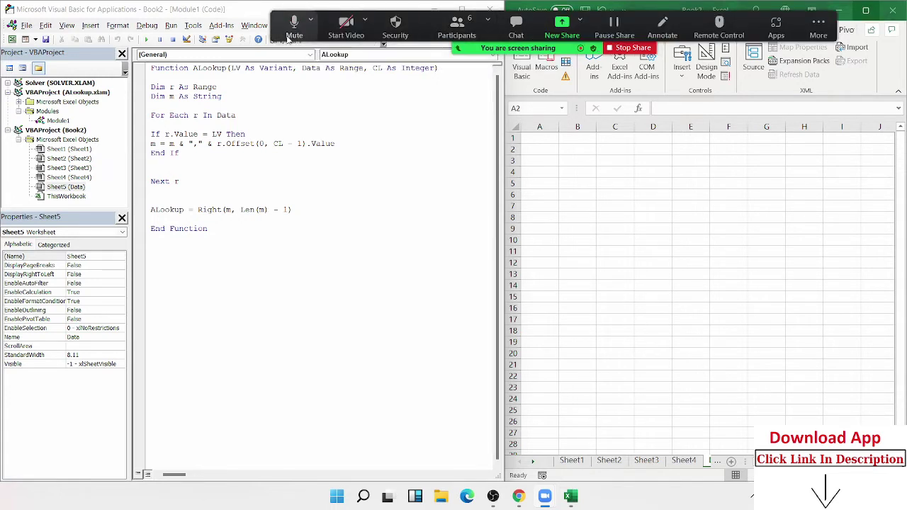
pyautogui.click(259, 182)
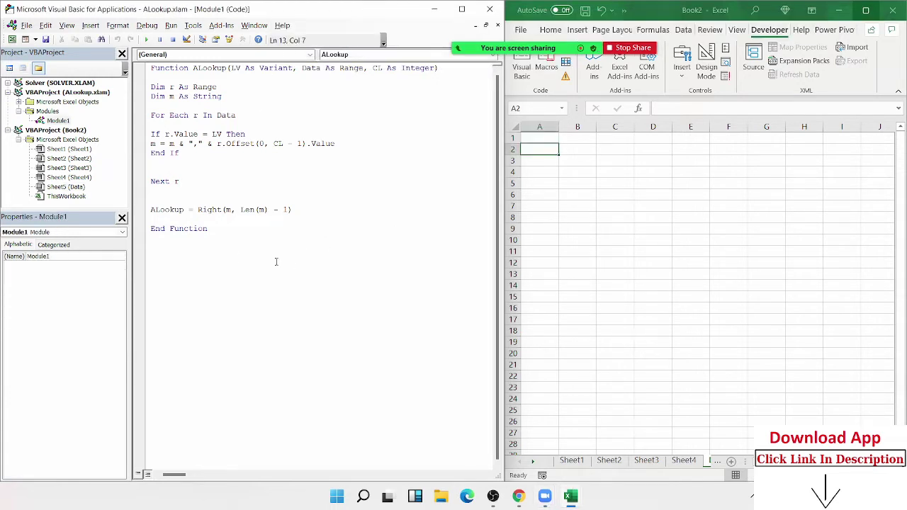
# Delete all ALookup code from ALookup.xlam's Module1, collapse that project, and select Book2's Excel Objects
pyautogui.moveTo(276, 261); pyautogui.dragTo(141, 61)
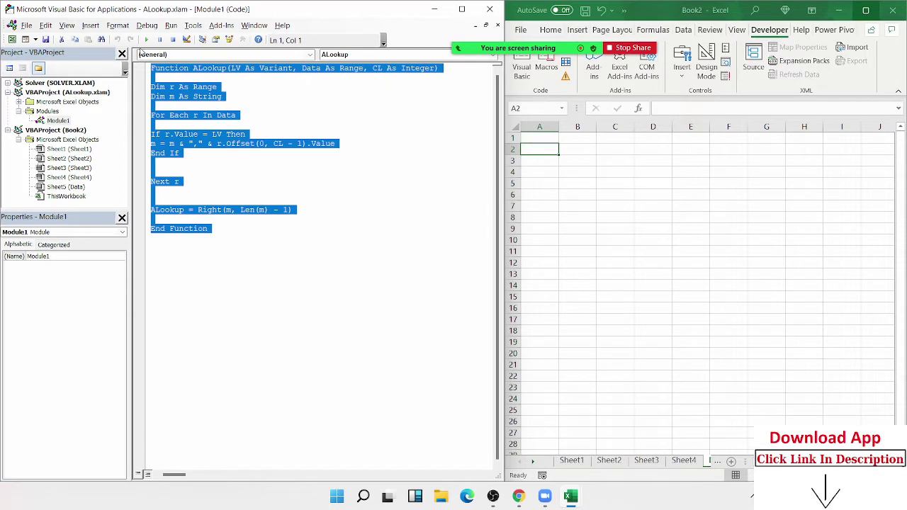
pyautogui.press('Delete')
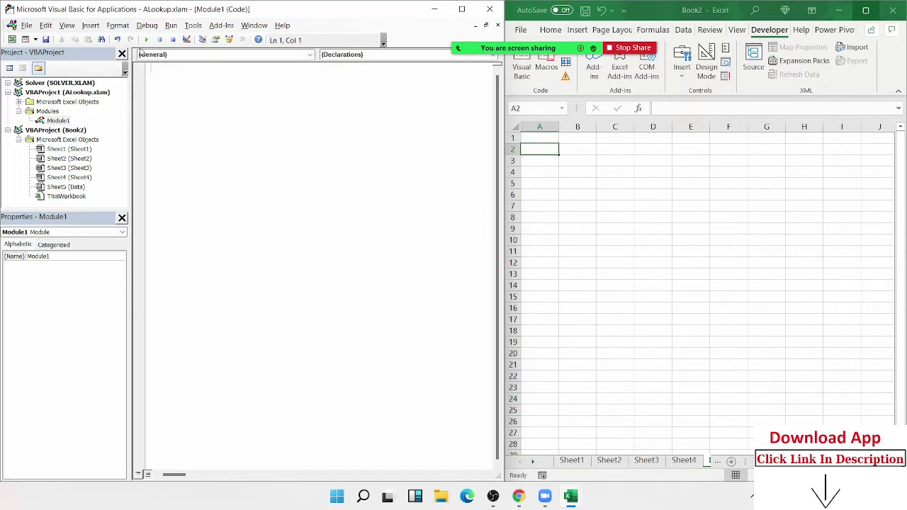
pyautogui.click(18, 92)
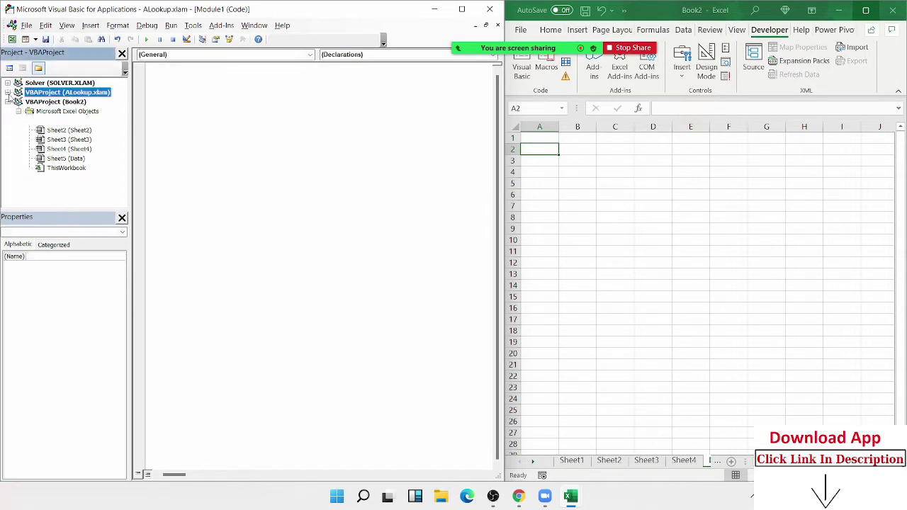
pyautogui.click(8, 92)
pyautogui.click(9, 92)
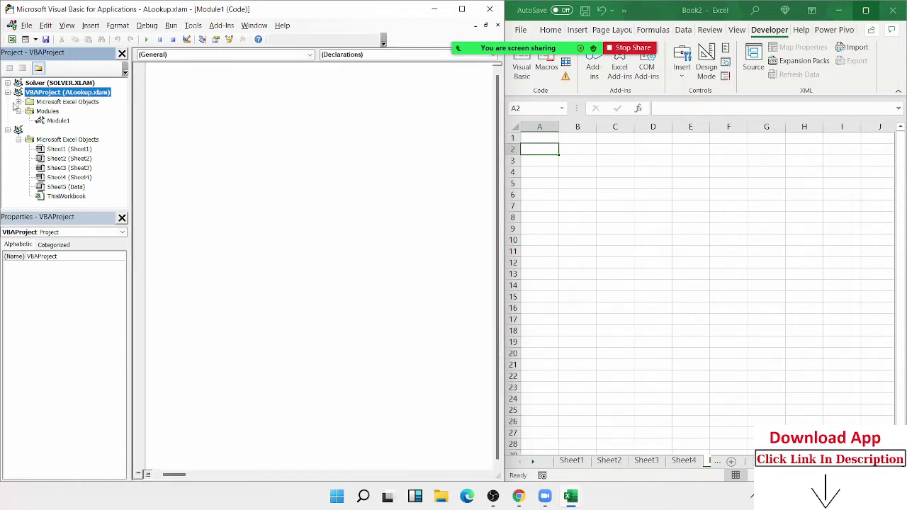
pyautogui.click(8, 92)
pyautogui.click(29, 112)
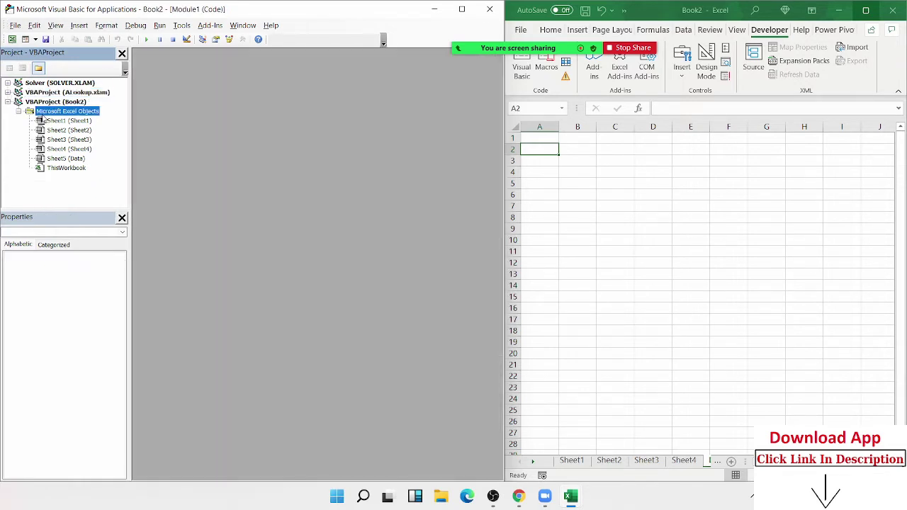
pyautogui.click(79, 25)
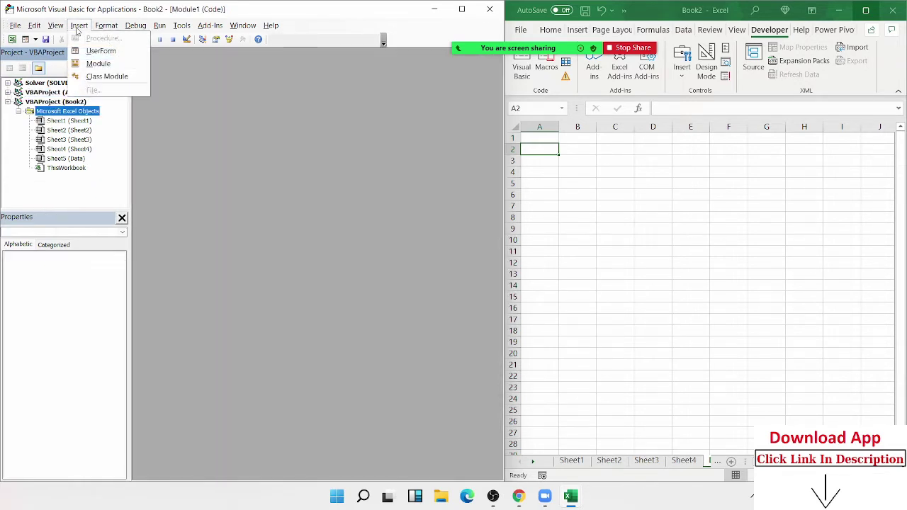
# Insert a new module in Book2 and write the header Sub MLookup(n As Variant, c As Integer)
pyautogui.click(98, 63)
pyautogui.write('S')
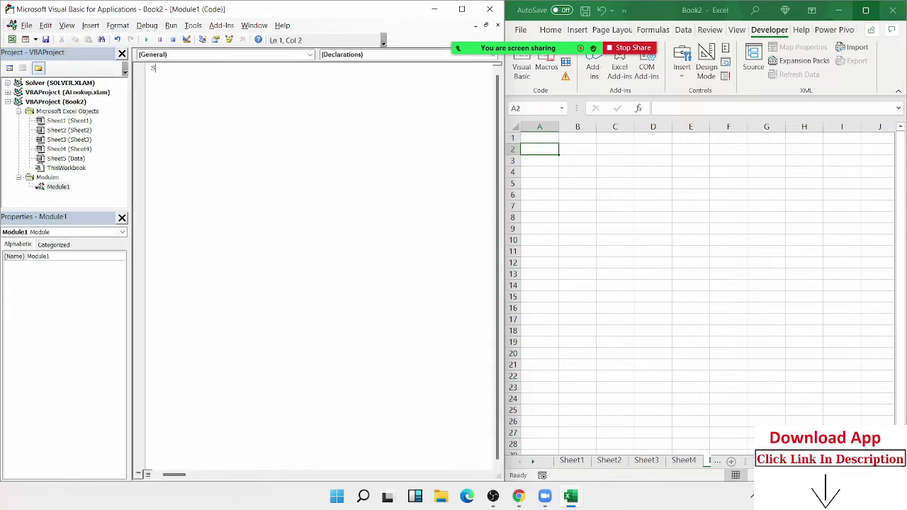
pyautogui.write('un')
pyautogui.press('BackSpace')
pyautogui.press('BackSpace')
pyautogui.press('BackSpace')
pyautogui.write('t')
pyautogui.write('M')
pyautogui.write('Lookup')
pyautogui.write('n ')
pyautogui.write('as v')
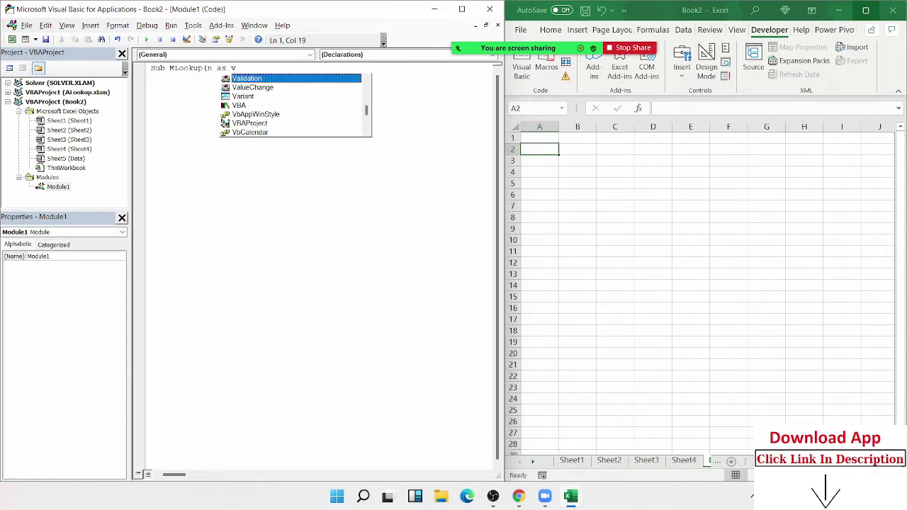
pyautogui.press('Down')
pyautogui.press('Down')
pyautogui.press('Tab')
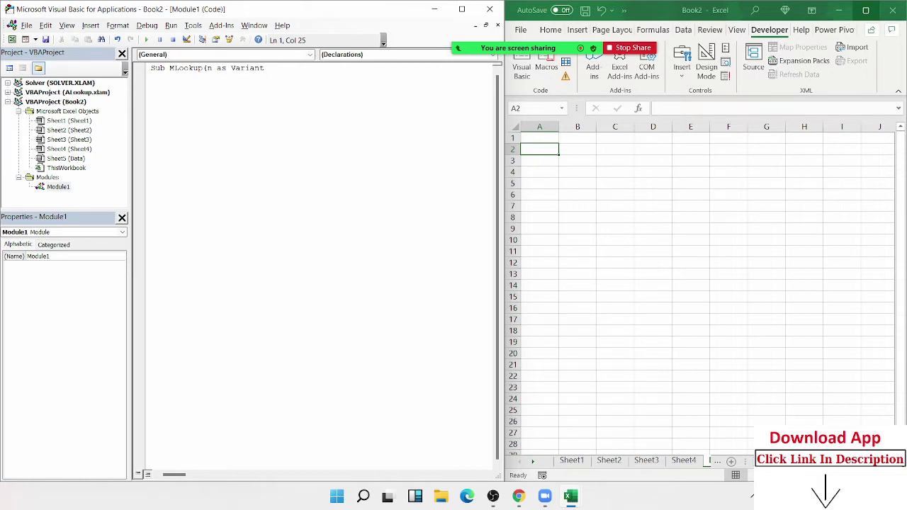
pyautogui.write(',c ')
pyautogui.write('as')
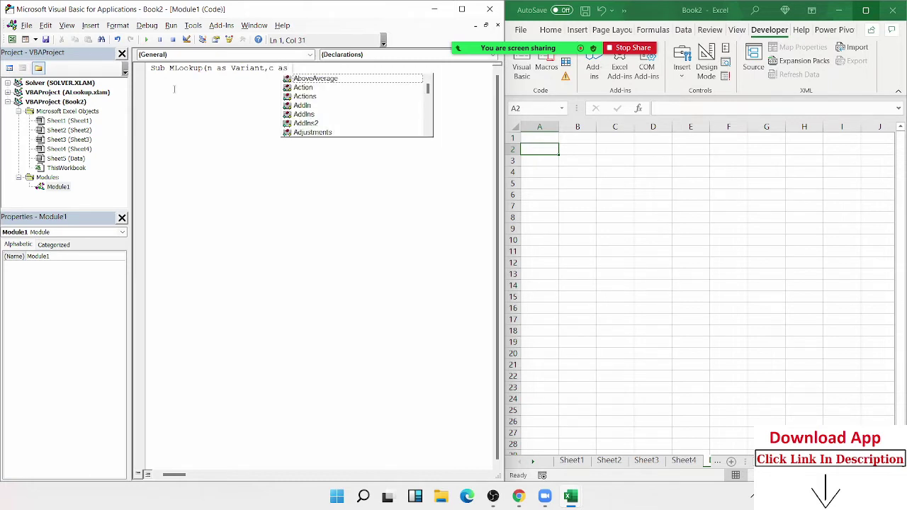
pyautogui.write(' in')
pyautogui.press('Tab')
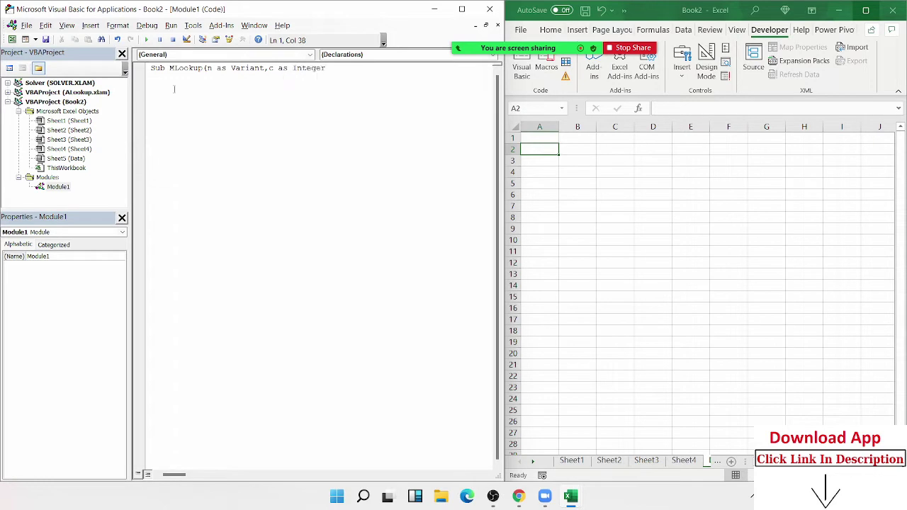
pyautogui.press('Return')
pyautogui.press('Return')
pyautogui.press('Return')
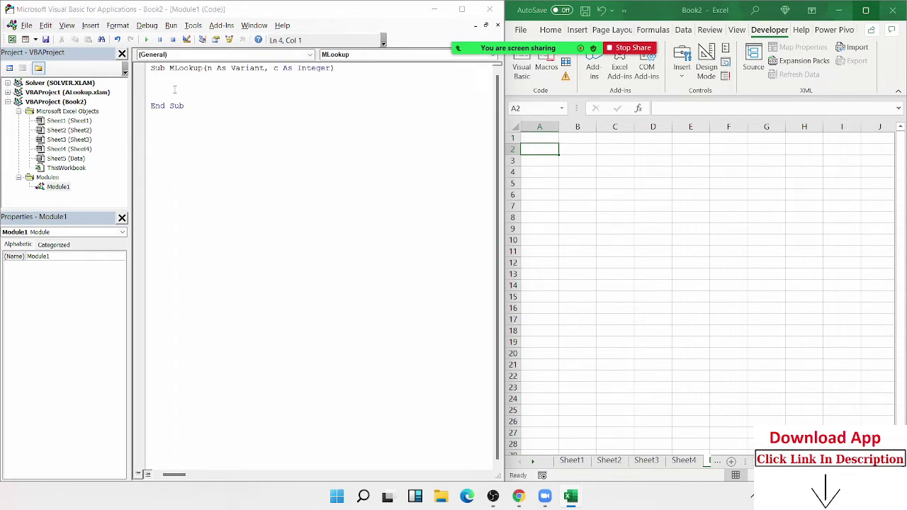
# Check the data on the Sheet1 through Sheet4 tabs of Book2
pyautogui.click(573, 461)
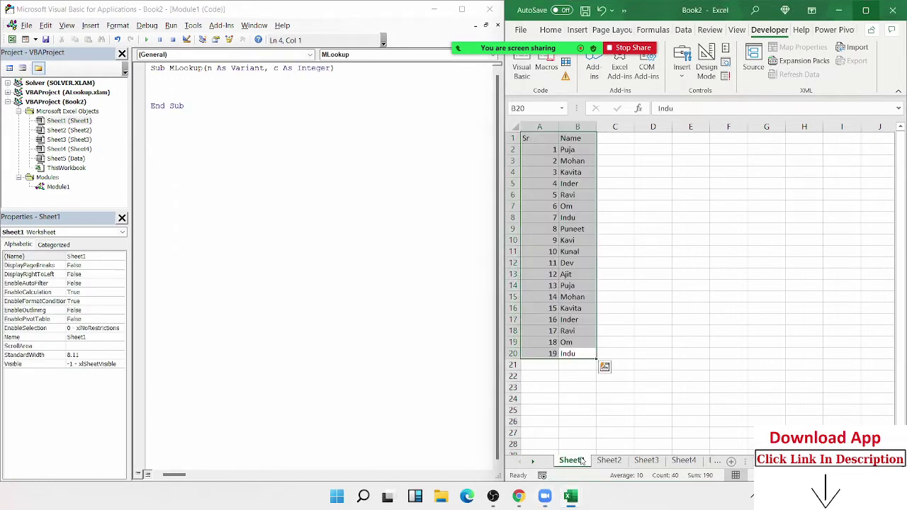
pyautogui.click(611, 460)
pyautogui.click(646, 461)
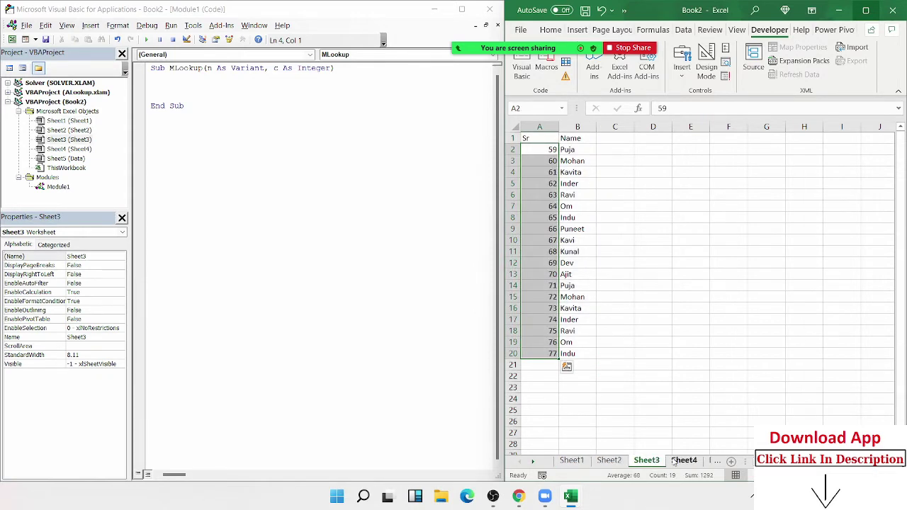
pyautogui.click(683, 460)
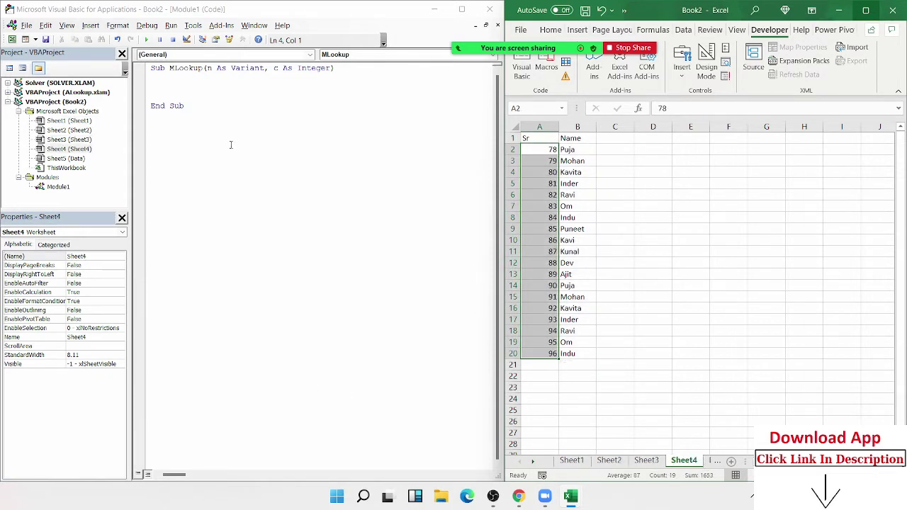
# Add an empty For i = 1 To Sheets.Count - 1 … Next i loop inside MLookup
pyautogui.click(192, 88)
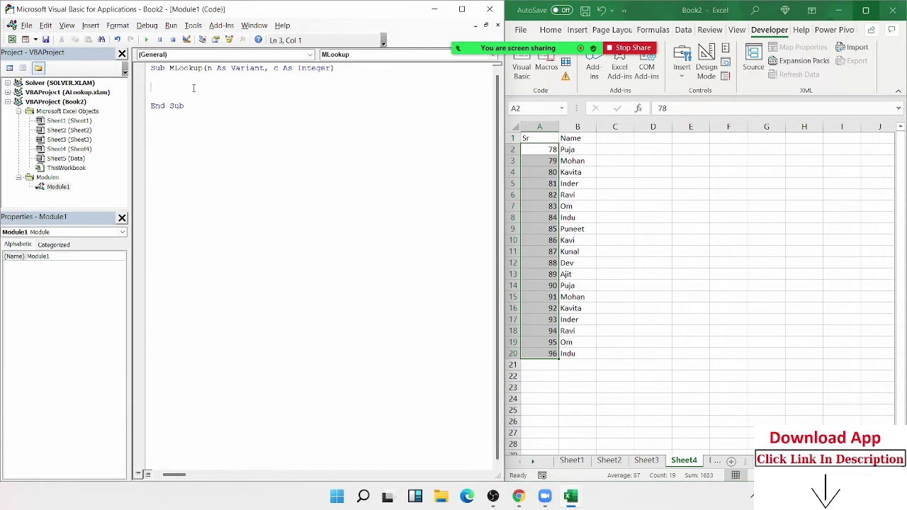
pyautogui.press('Return')
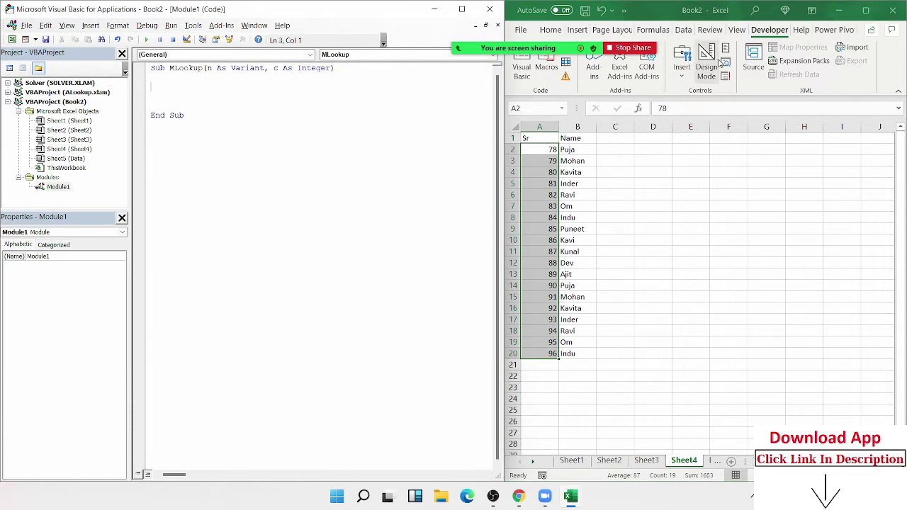
pyautogui.write('lc')
pyautogui.write('i')
pyautogui.write('=')
pyautogui.write('1')
pyautogui.write(' to')
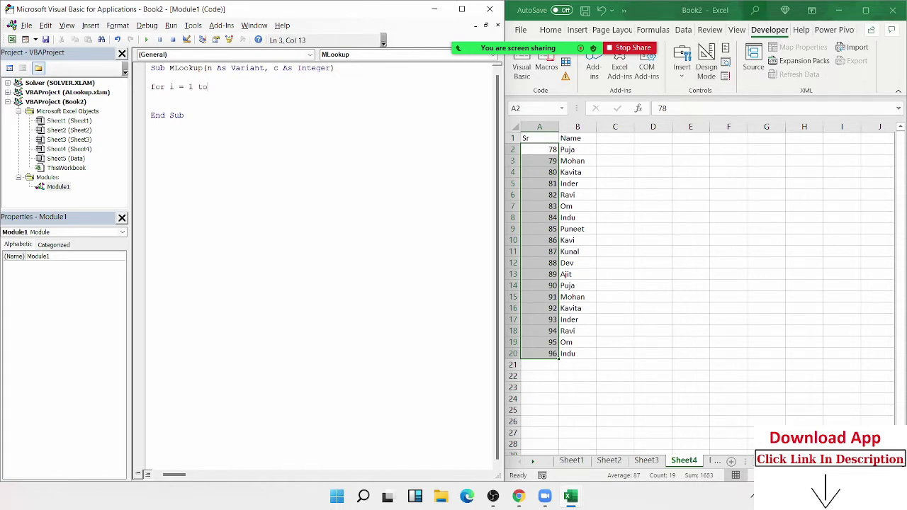
pyautogui.write('heets')
pyautogui.press('BackSpace')
pyautogui.press('BackSpace')
pyautogui.press('BackSpace')
pyautogui.press('BackSpace')
pyautogui.press('BackSpace')
pyautogui.press('BackSpace')
pyautogui.write('sh')
pyautogui.write('eets.cou')
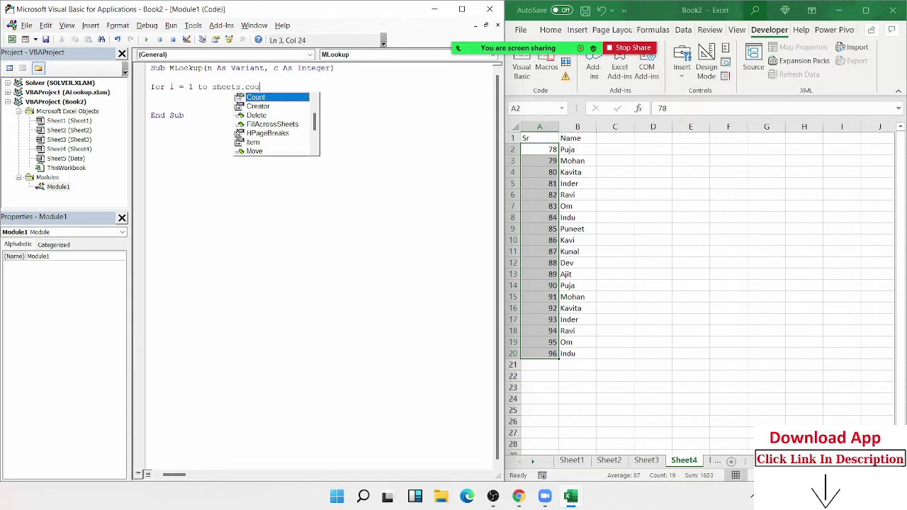
pyautogui.press('Tab')
pyautogui.write('- ')
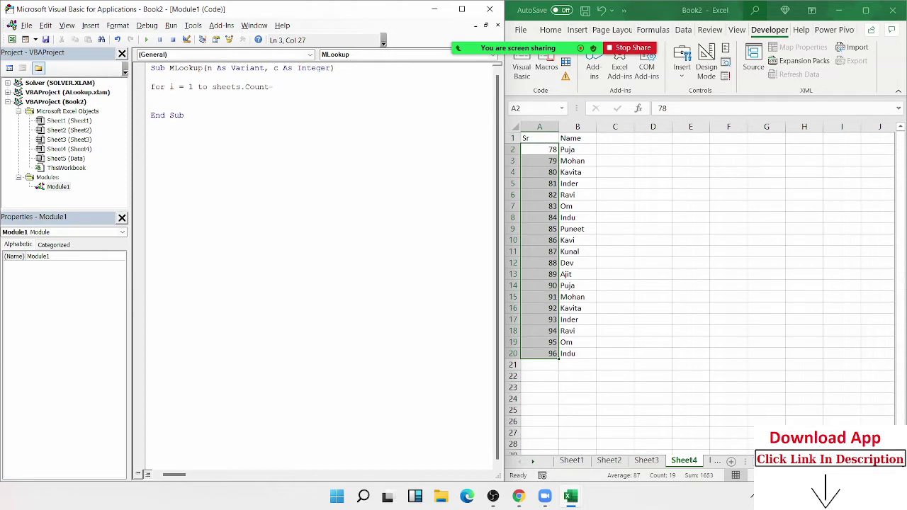
pyautogui.write('1')
pyautogui.press('Return')
pyautogui.press('Return')
pyautogui.press('Return')
pyautogui.press('Return')
pyautogui.write('ne')
pyautogui.write('xt i')
pyautogui.press('Up')
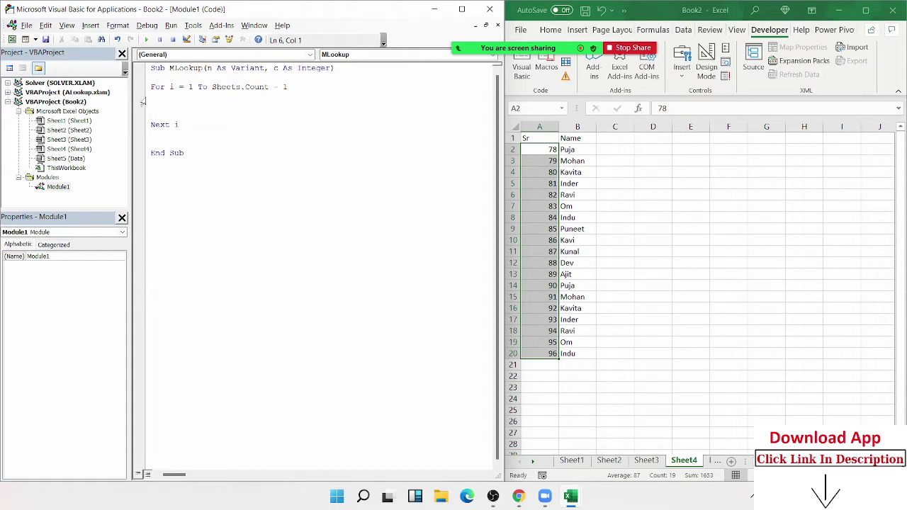
pyautogui.press('Return')
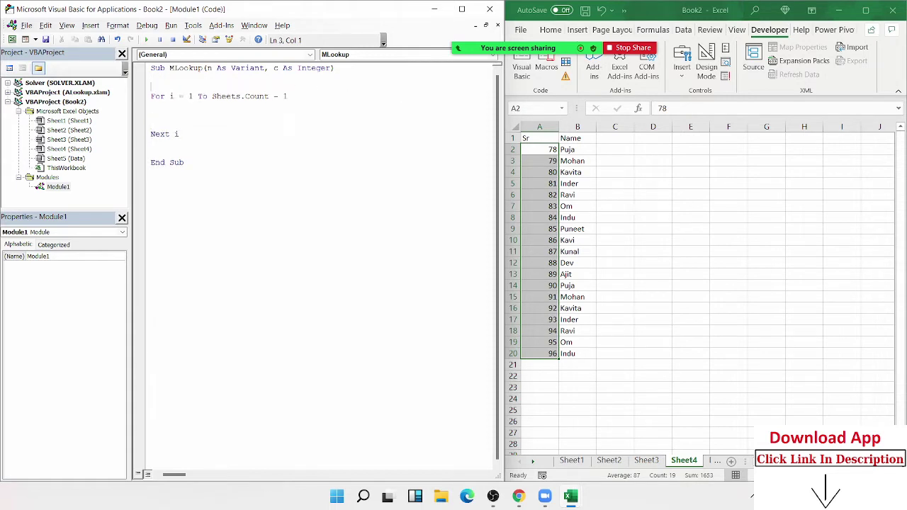
# Declare Dim r As String and type Application.WorksheetFunction.VLookup(n, Sheets(i).Range("A:B:),2,0) in the loop
pyautogui.write('di')
pyautogui.write('m r as ')
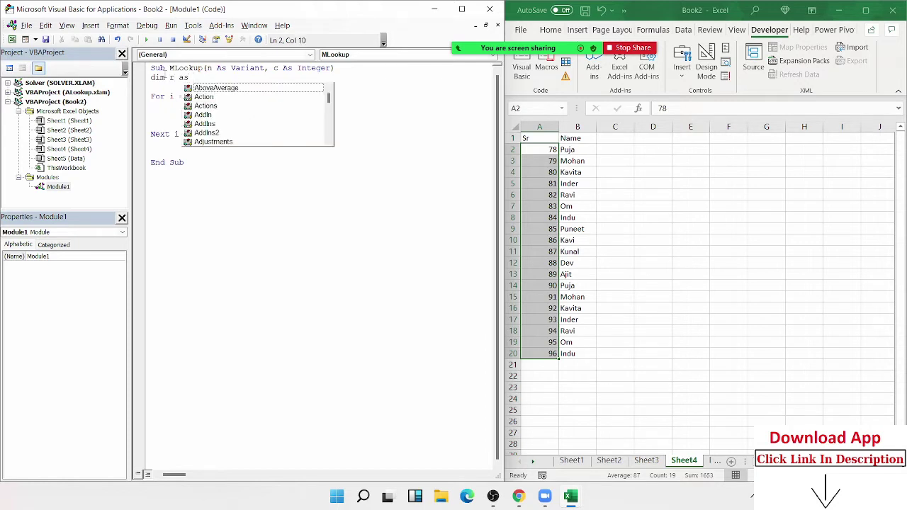
pyautogui.write('String')
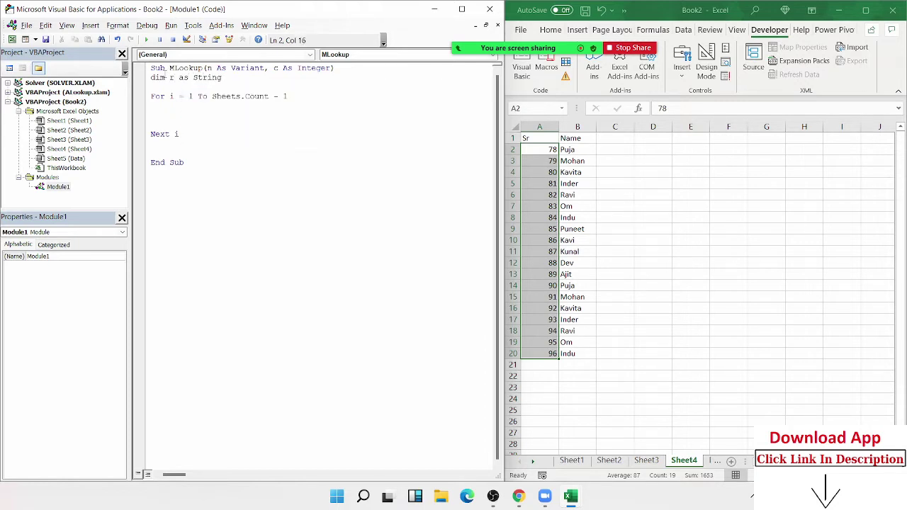
pyautogui.press('Down')
pyautogui.press('Down')
pyautogui.write('app')
pyautogui.write('lication')
pyautogui.write('.wo')
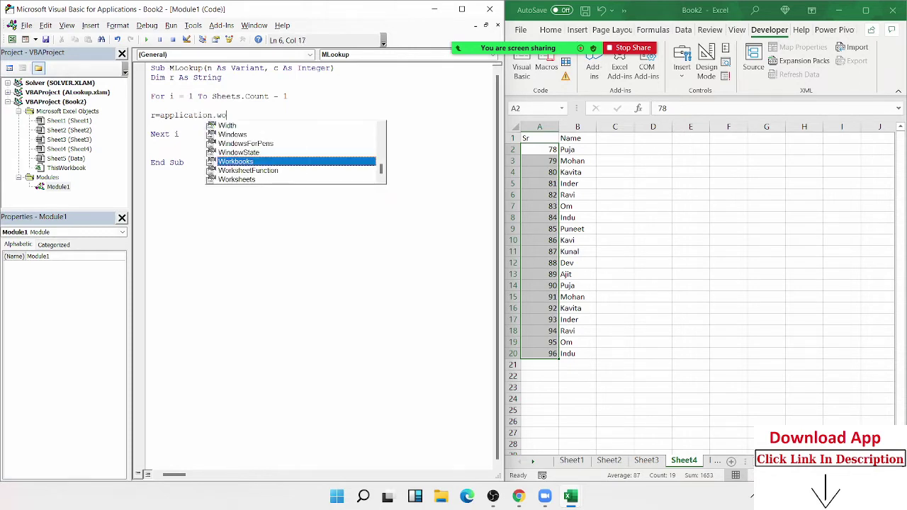
pyautogui.press('Down')
pyautogui.press('Tab')
pyautogui.write('.')
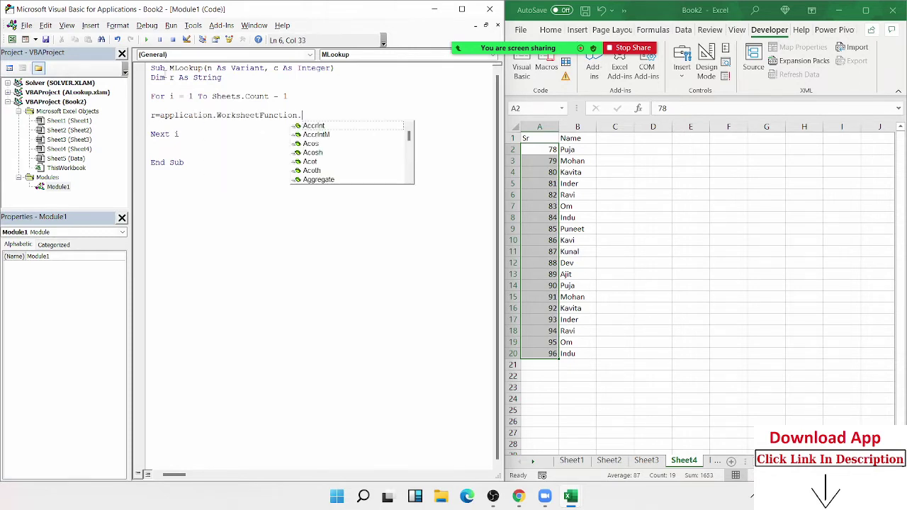
pyautogui.write('vl')
pyautogui.press('Tab')
pyautogui.write('(')
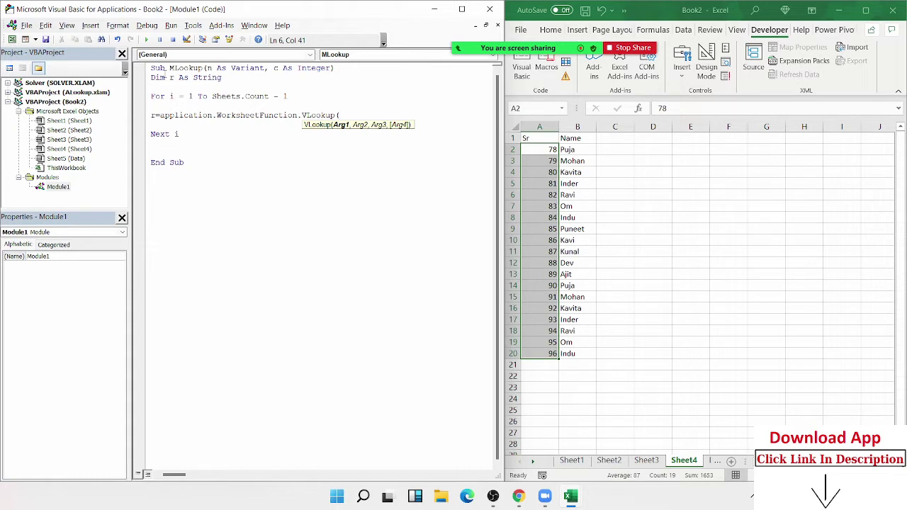
pyautogui.write('n')
pyautogui.write(',shee')
pyautogui.write('ts(i)')
pyautogui.write('.range')
pyautogui.write('("A')
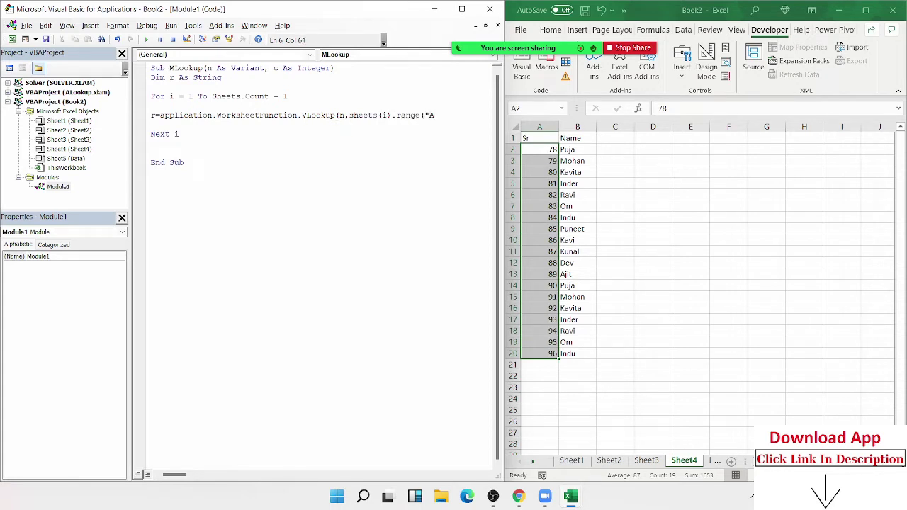
pyautogui.write(':')
pyautogui.write('B:')
pyautogui.write('),')
pyautogui.write('2,')
pyautogui.write('0)')
# Dismiss the compile error and correct the VLookup range to "A:B"
pyautogui.press('Return')
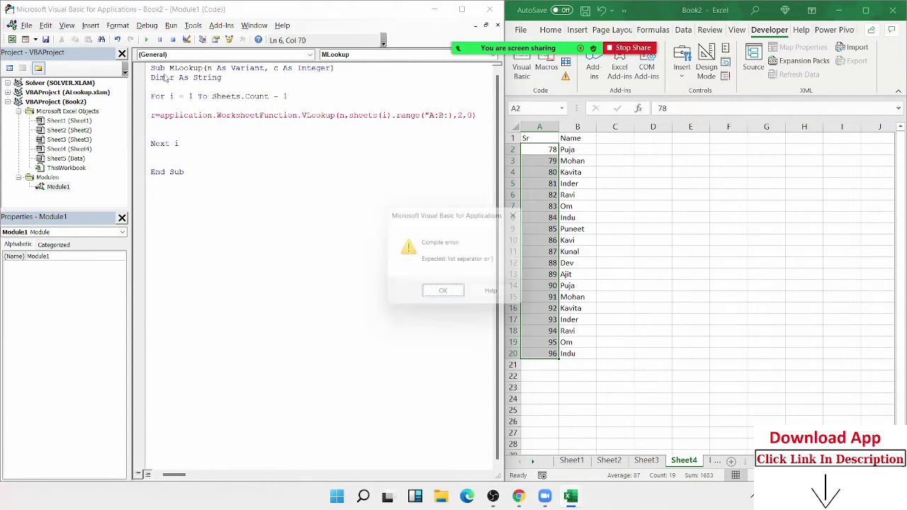
pyautogui.press('Return')
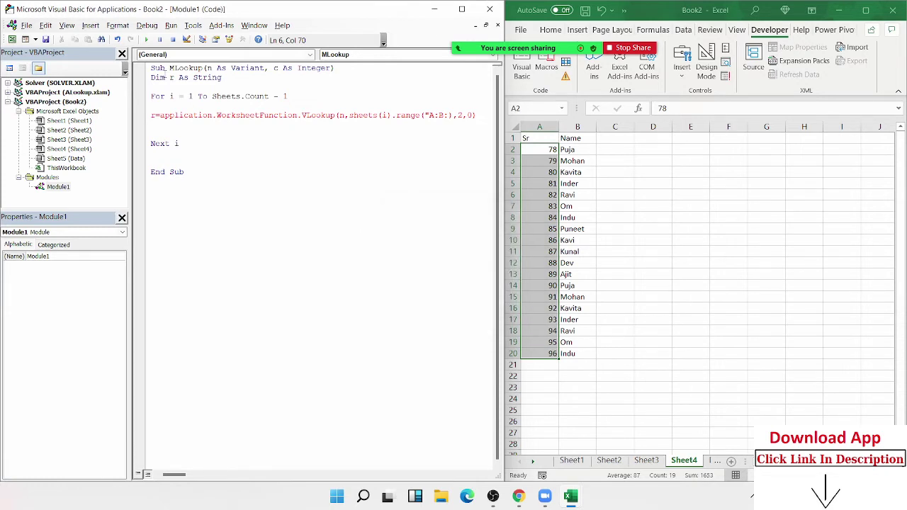
pyautogui.press('Left')
pyautogui.press('Left')
pyautogui.press('Left')
pyautogui.press('Left')
pyautogui.press('Left')
pyautogui.press('Left')
pyautogui.press('Left')
pyautogui.press('Left')
pyautogui.press('Left')
pyautogui.press('Left')
pyautogui.press('Left')
pyautogui.press('Left')
pyautogui.press('Right')
pyautogui.press('Right')
pyautogui.press('Right')
pyautogui.press('Right')
pyautogui.press('Right')
pyautogui.press('Right')
pyautogui.press('Right')
pyautogui.press('Right')
pyautogui.press('Right')
pyautogui.press('BackSpace')
pyautogui.write('"')
pyautogui.press('Down')
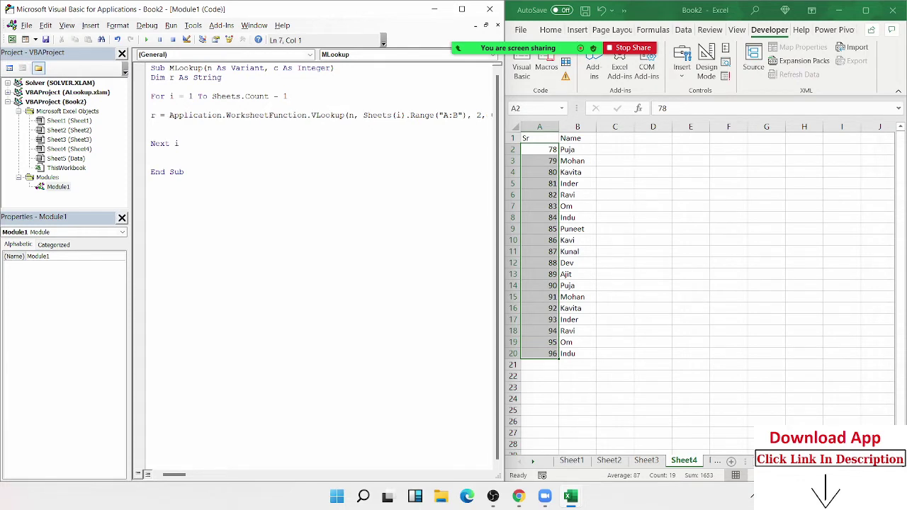
# Add the line MLookup = r just above End Sub
pyautogui.click(448, 115)
pyautogui.moveTo(187, 114)
pyautogui.mouseDown()
pyautogui.moveTo(459, 115)
pyautogui.moveTo(150, 66)
pyautogui.mouseUp()
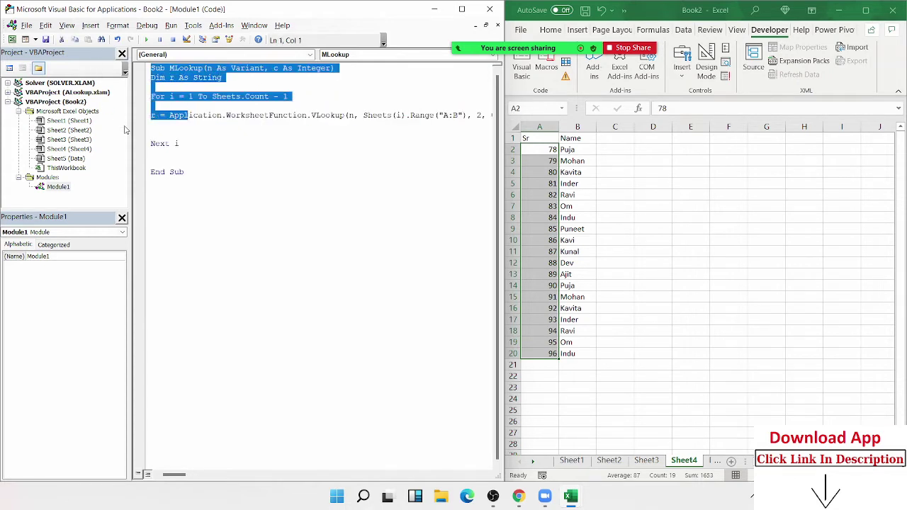
pyautogui.click(163, 159)
pyautogui.press('Return')
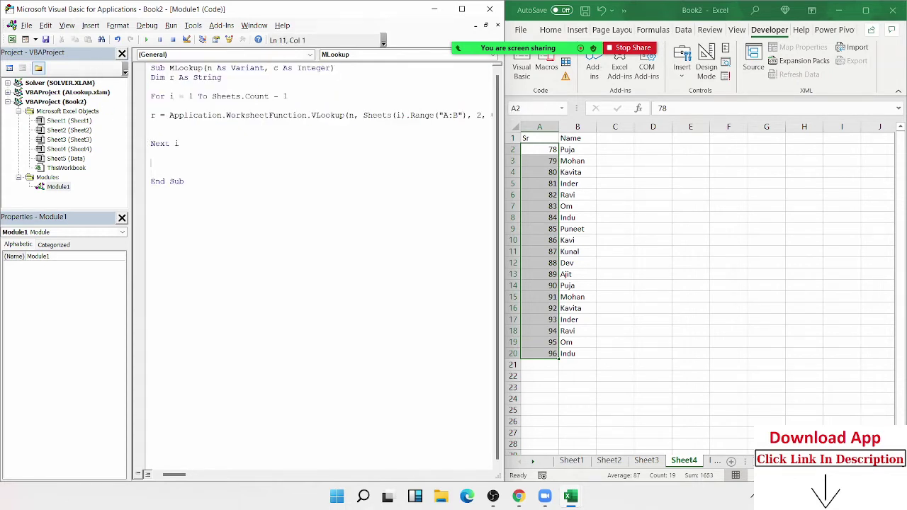
pyautogui.write('MLoo')
pyautogui.write('kup = ')
pyautogui.write('r')
pyautogui.click(151, 152)
# Add On Error Resume Next below the Dim r As String line
pyautogui.click(170, 106)
pyautogui.moveTo(155, 115); pyautogui.dragTo(148, 117)
pyautogui.click(154, 88)
pyautogui.press('Return')
pyautogui.write('o')
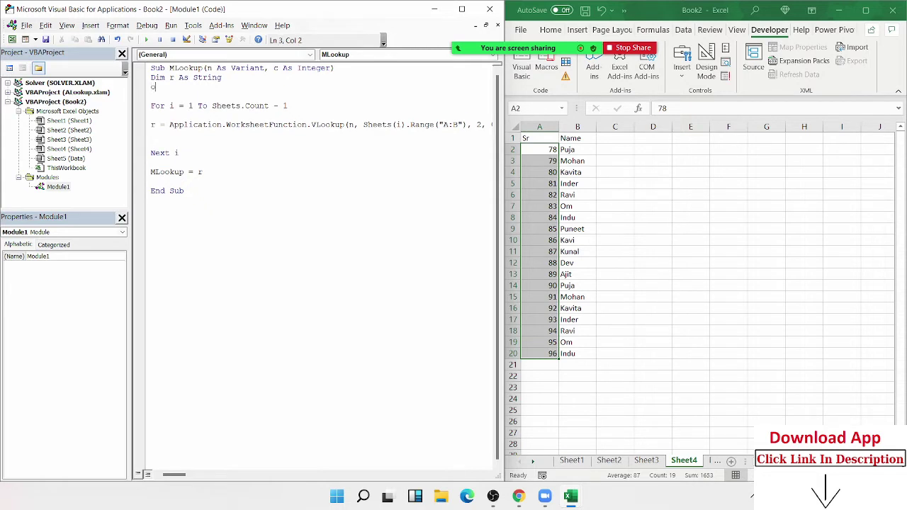
pyautogui.write('n err')
pyautogui.write('or res')
pyautogui.write('ume ')
pyautogui.write('next')
# Return to the workbook's Data sheet and enter 40 in cell A2
pyautogui.click(206, 139)
pyautogui.click(592, 278)
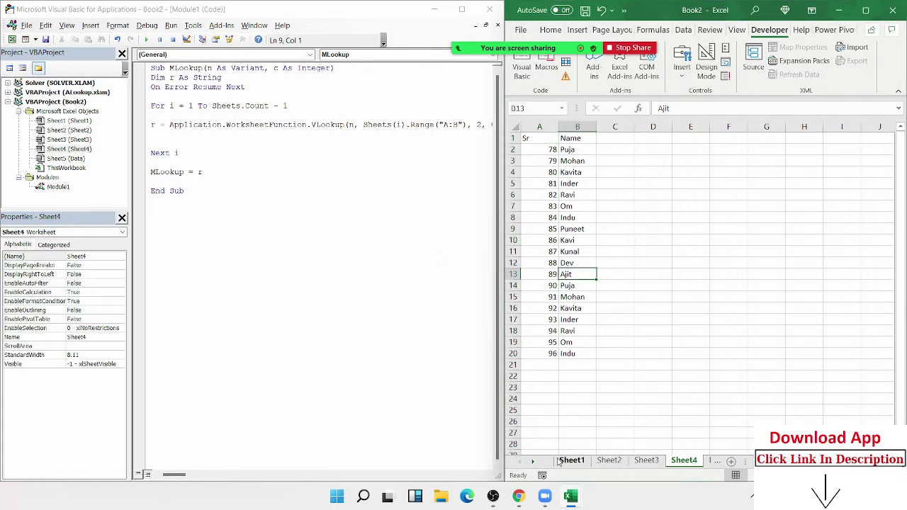
pyautogui.click(534, 461)
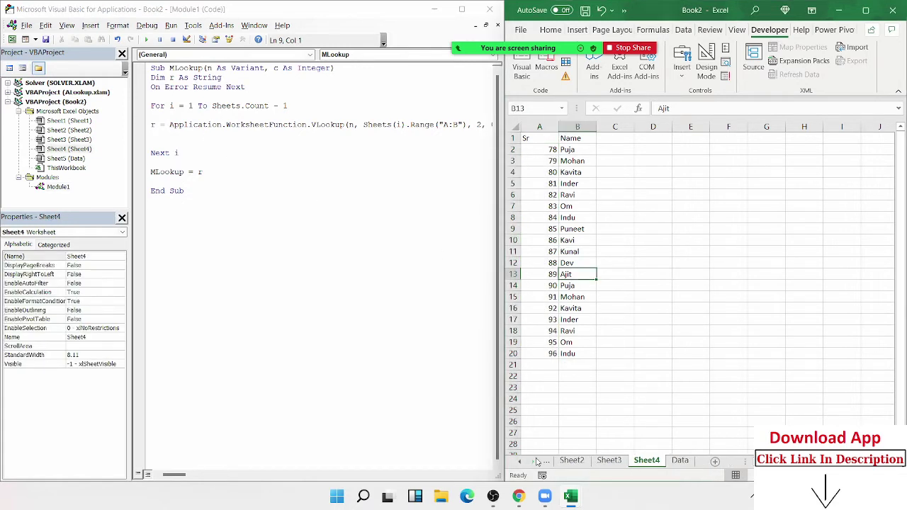
pyautogui.click(679, 461)
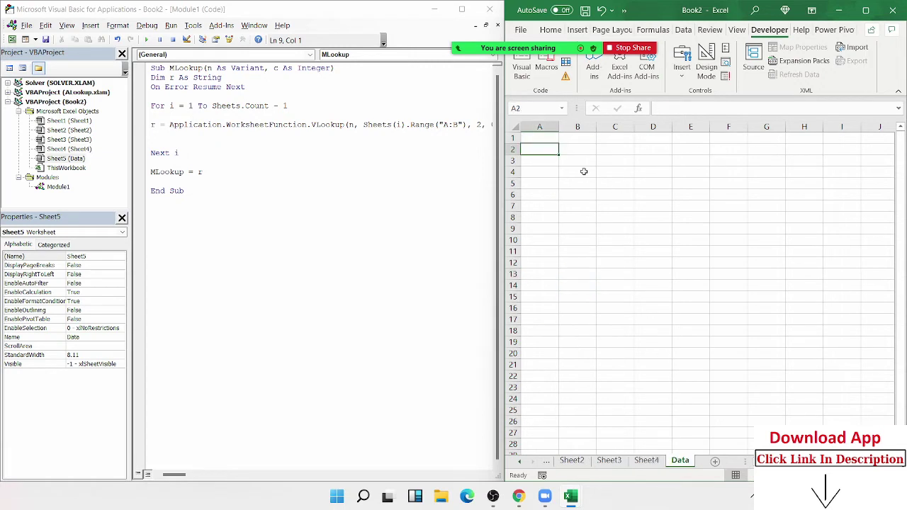
pyautogui.write('4')
pyautogui.write('0')
pyautogui.press('Tab')
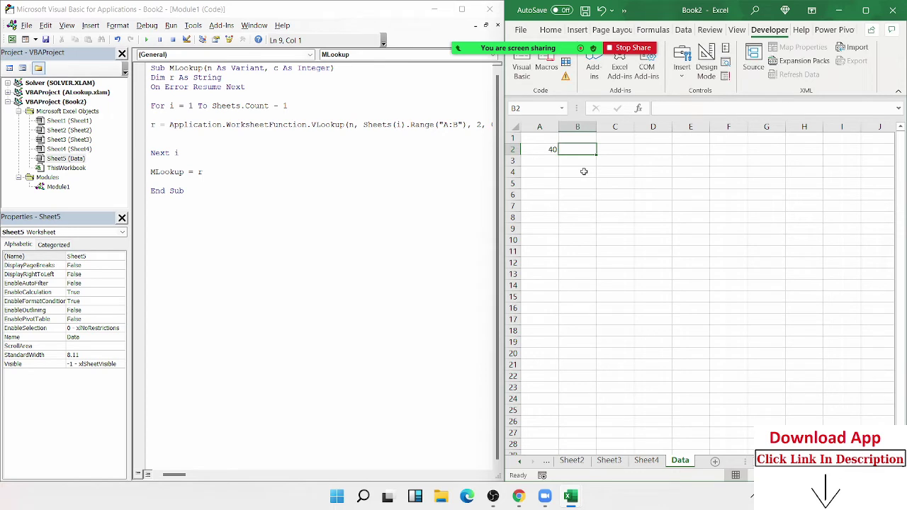
# Start typing an =ML… formula in B2, then backspace away the mistyped letters
pyautogui.write('=')
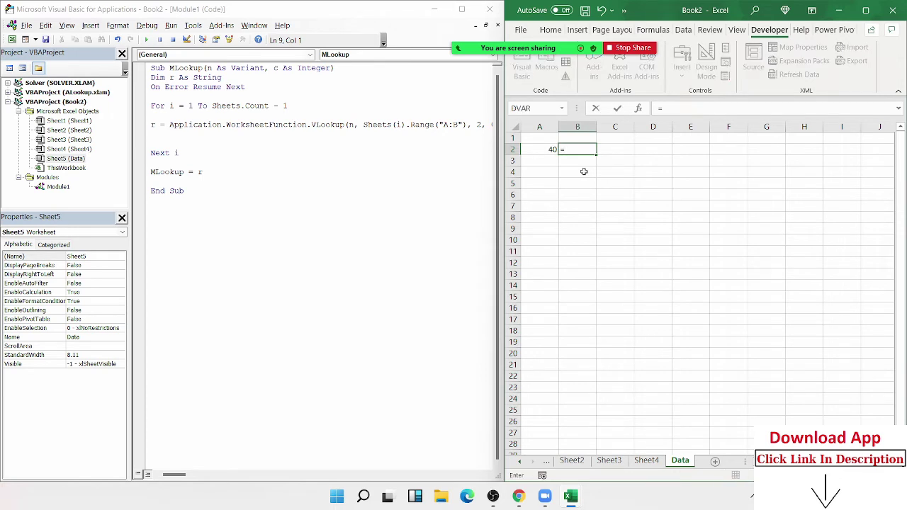
pyautogui.write('M')
pyautogui.write('I')
pyautogui.press('BackSpace')
pyautogui.write('L')
pyautogui.write('oo')
pyautogui.press('BackSpace')
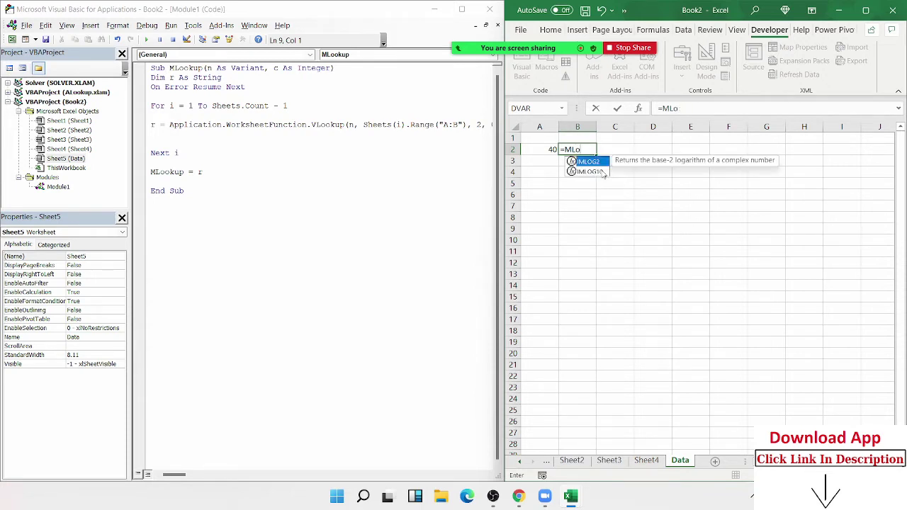
pyautogui.press('BackSpace')
pyautogui.press('BackSpace')
pyautogui.press('BackSpace')
pyautogui.press('BackSpace')
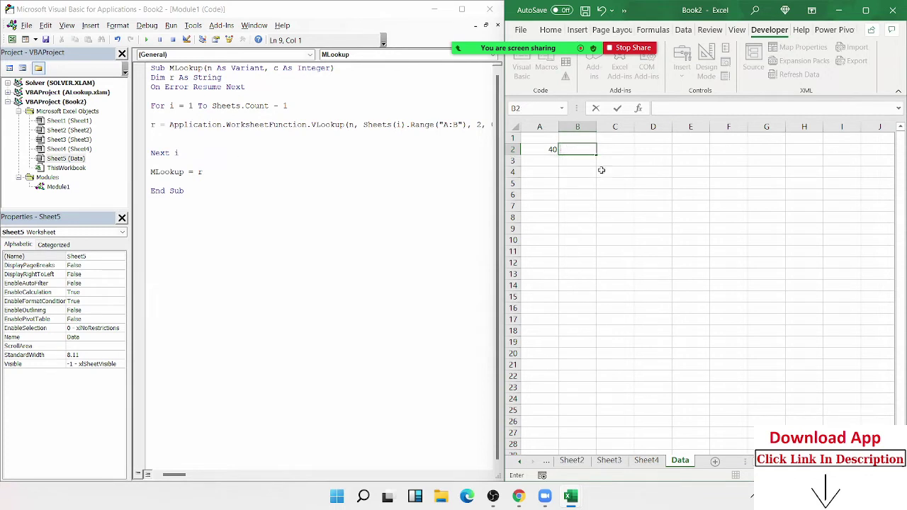
# Change MLookup's Sub declaration to Function
pyautogui.click(601, 170)
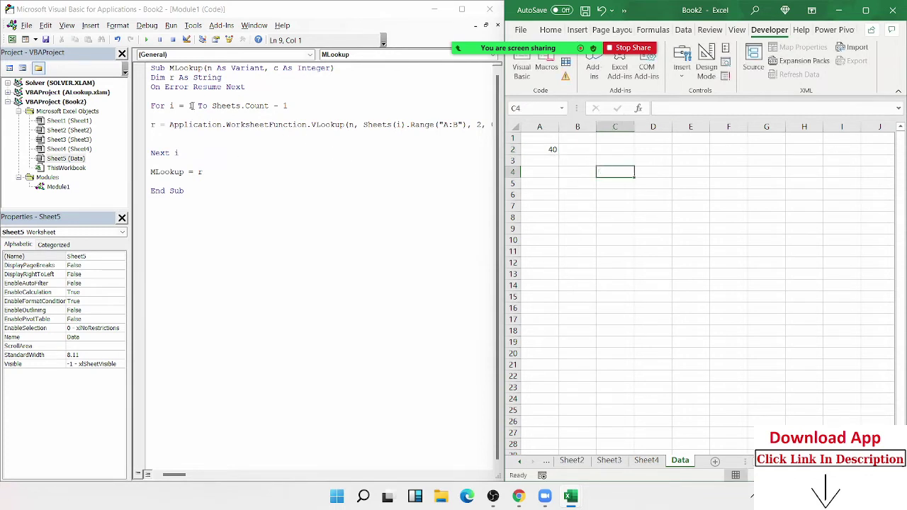
pyautogui.doubleClick(157, 68)
pyautogui.write('f')
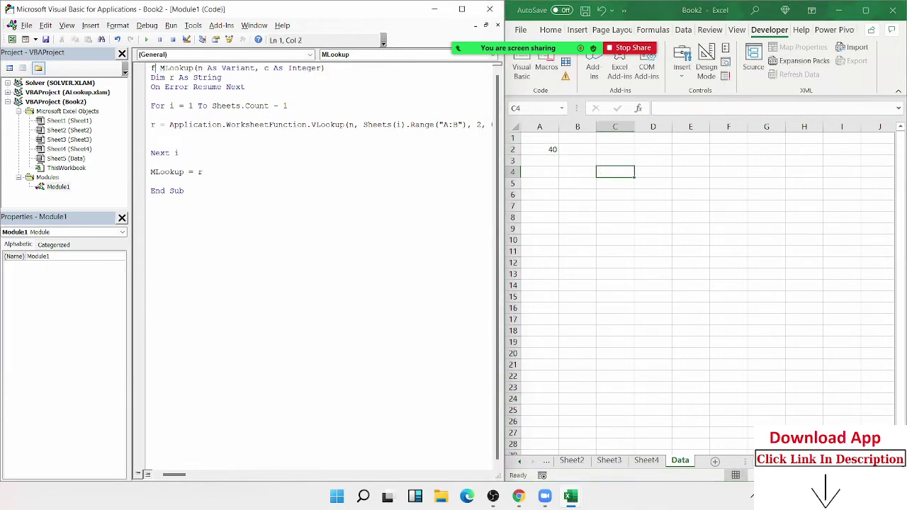
pyautogui.write('unction')
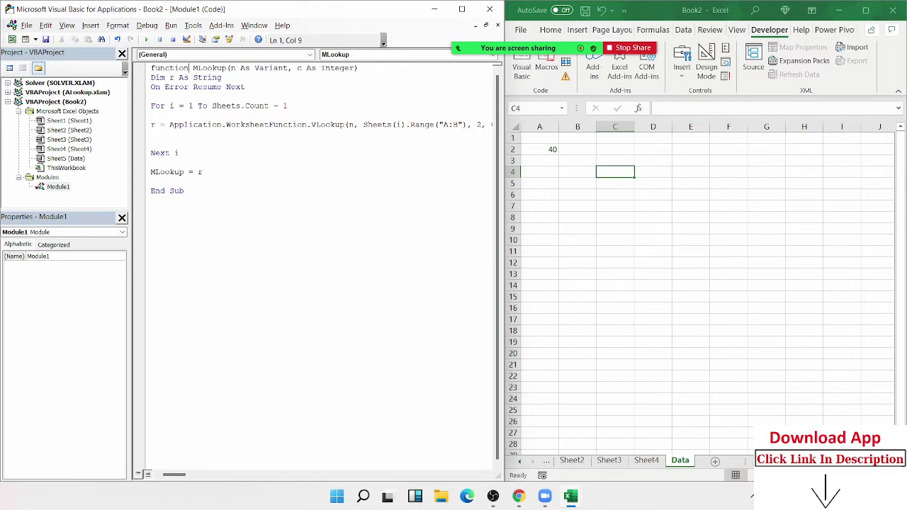
pyautogui.click(160, 105)
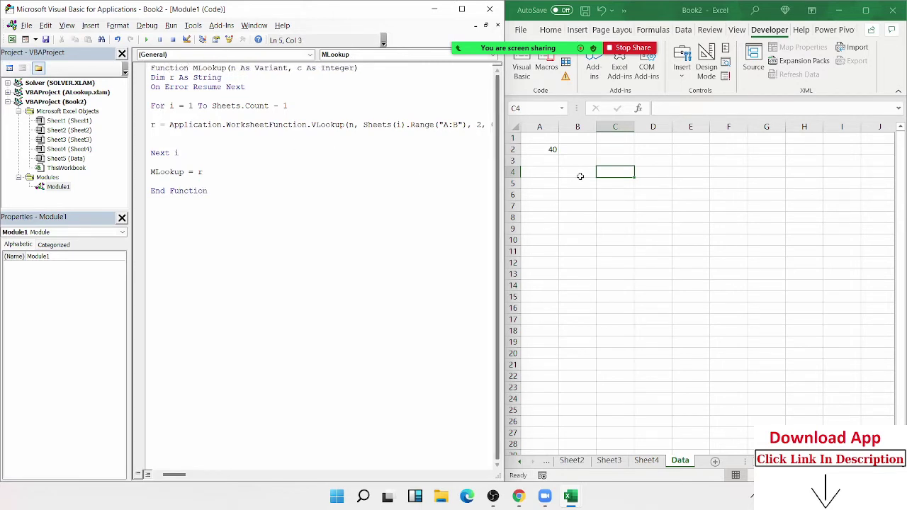
# Enter =MLookup(A2,2) in cell B2 of the Data sheet
pyautogui.click(583, 154)
pyautogui.click(583, 157)
pyautogui.press('Up')
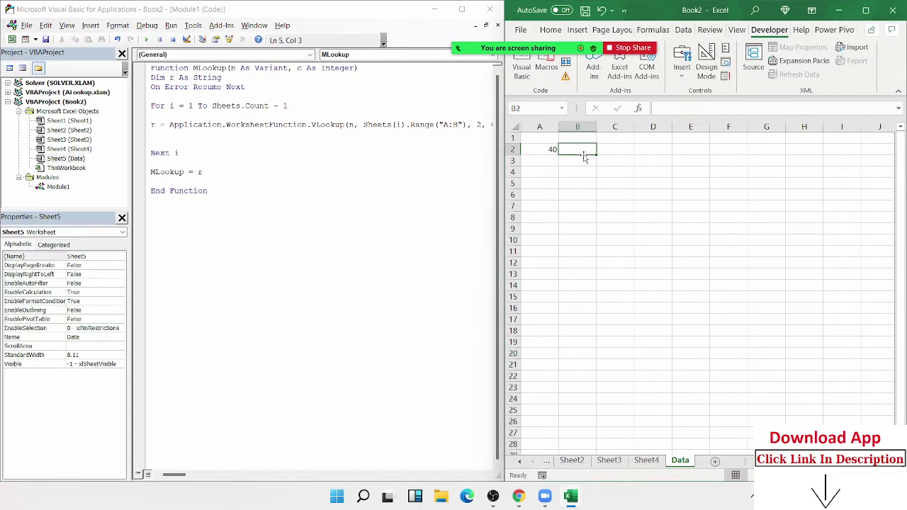
pyautogui.write('=ml')
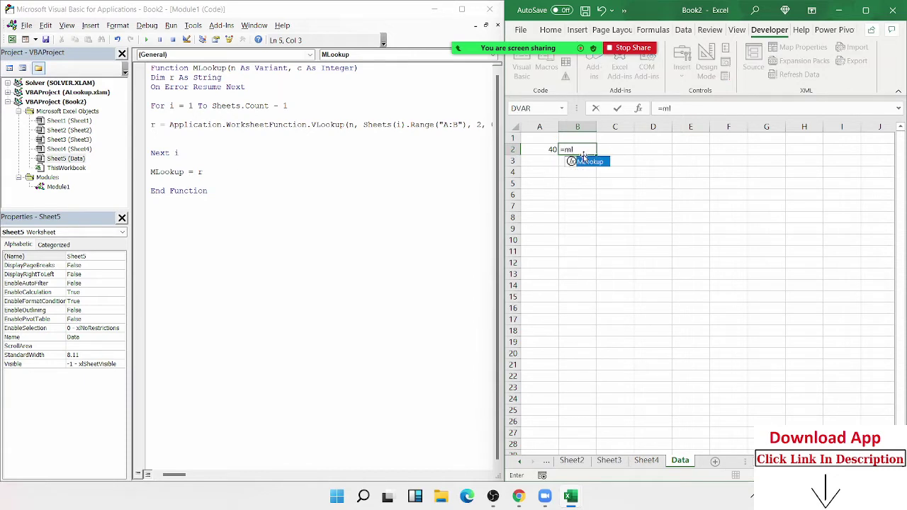
pyautogui.press('Tab')
pyautogui.write('A2,')
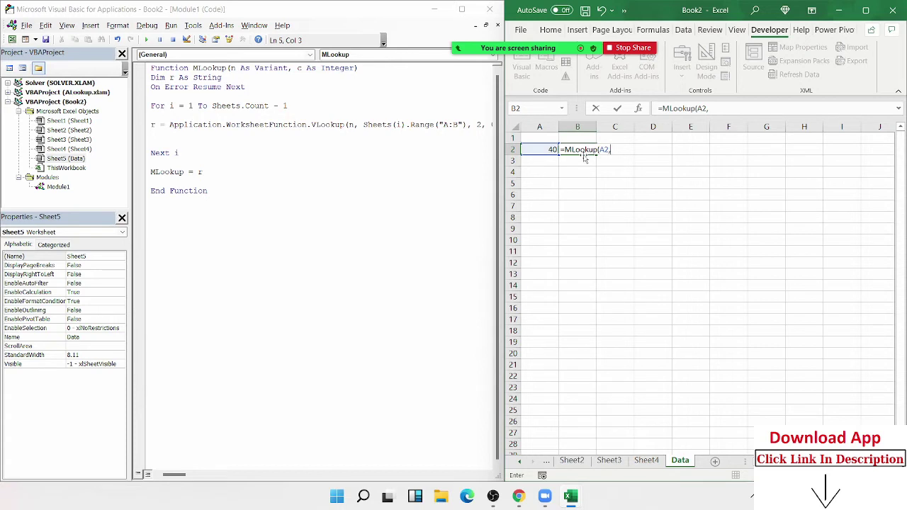
pyautogui.write('2')
pyautogui.press('Return')
# Replace the fixed column number 2 in the VLookup line with c
pyautogui.click(584, 153)
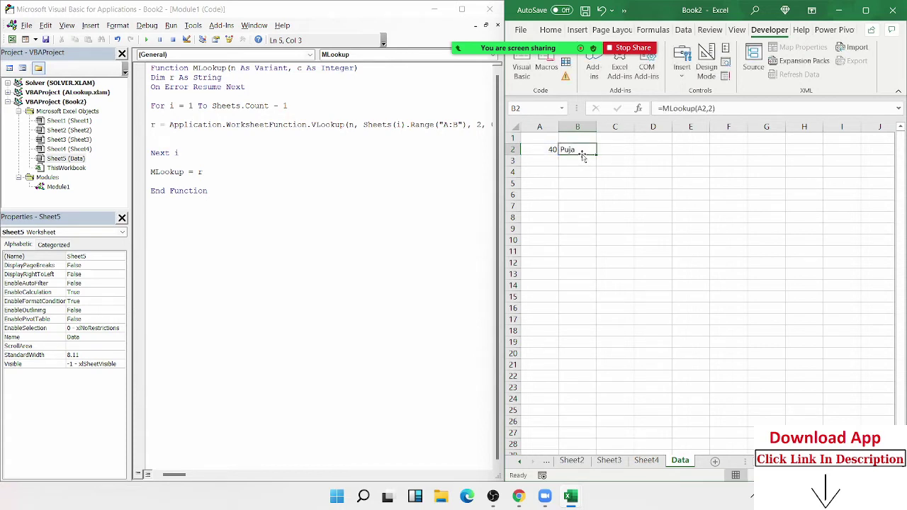
pyautogui.doubleClick(478, 125)
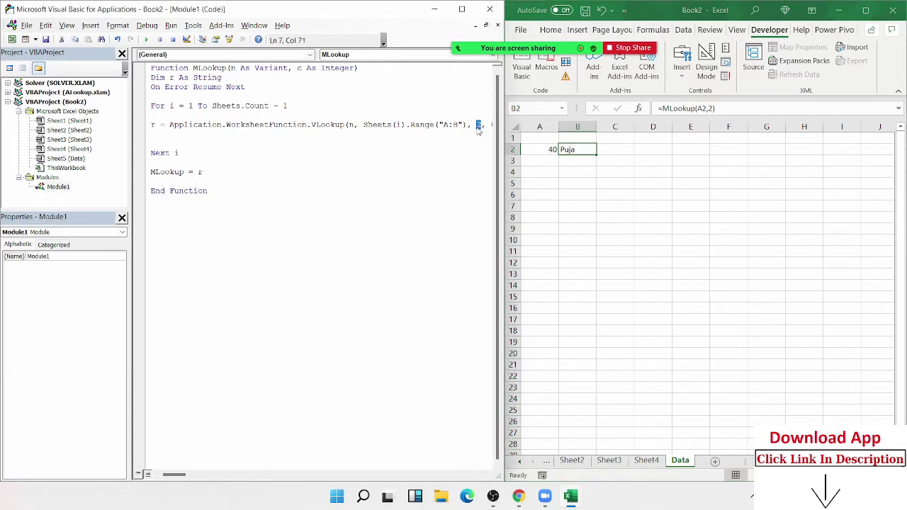
pyautogui.write('c')
pyautogui.click(377, 153)
pyautogui.click(575, 193)
pyautogui.click(584, 149)
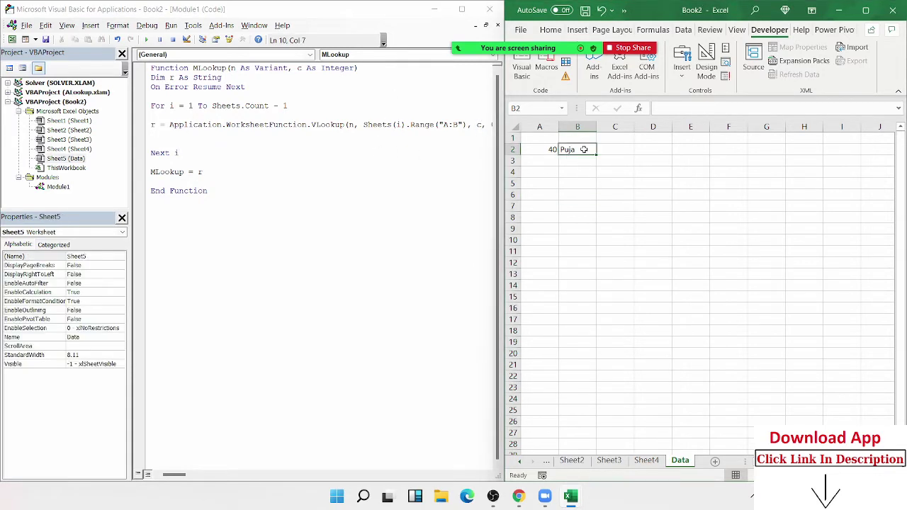
pyautogui.click(609, 460)
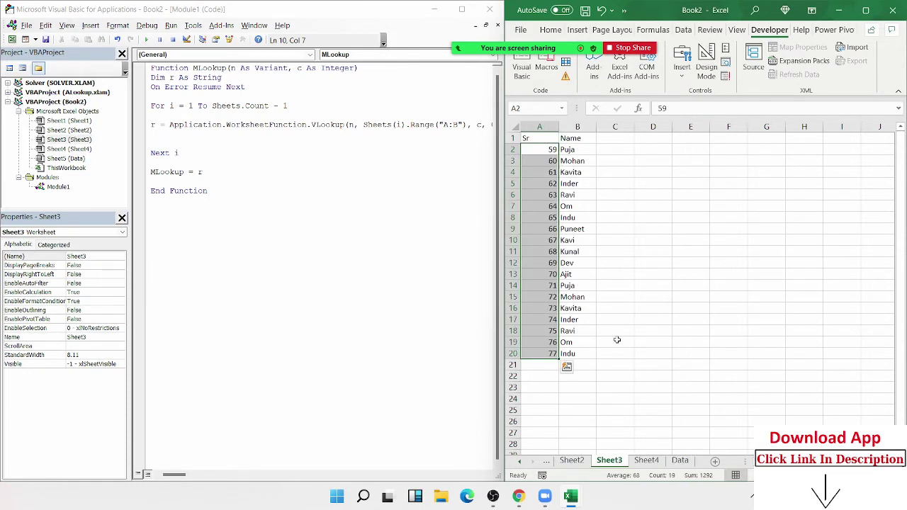
pyautogui.click(571, 461)
pyautogui.click(575, 151)
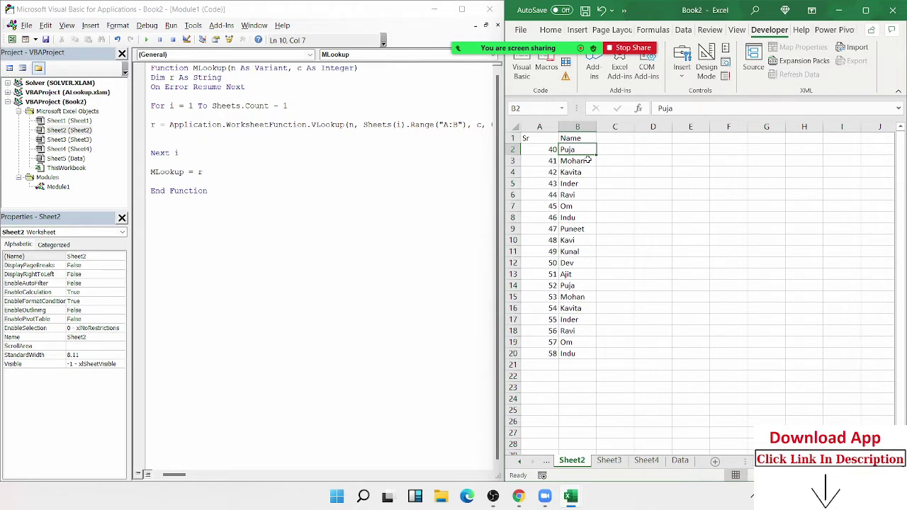
pyautogui.write('Puja S')
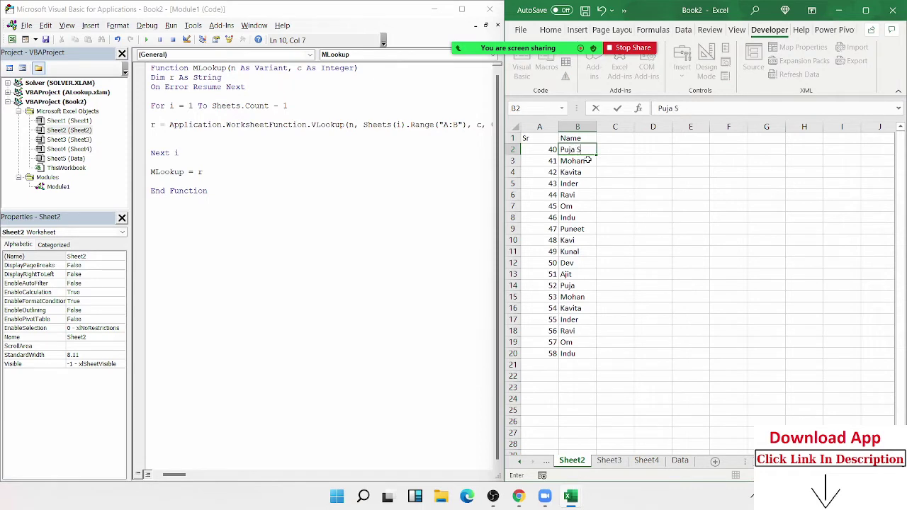
pyautogui.write('ingh')
pyautogui.press('Return')
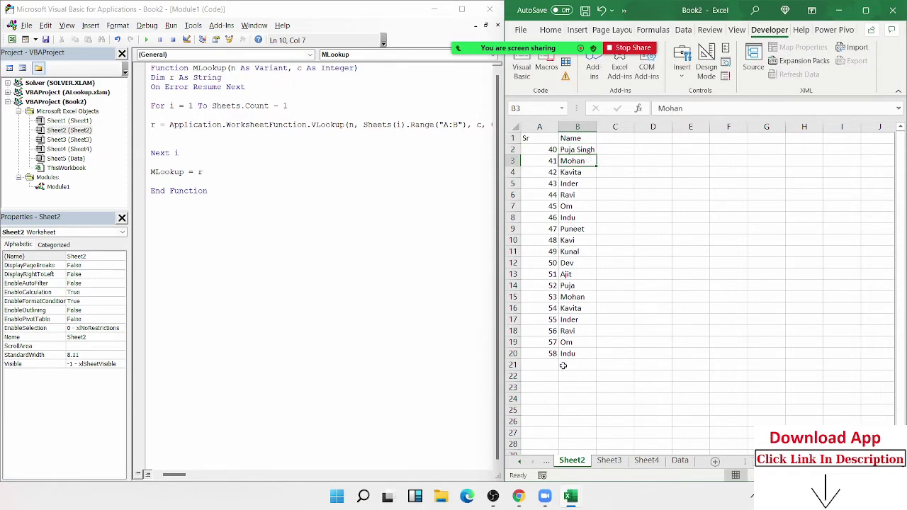
pyautogui.click(681, 460)
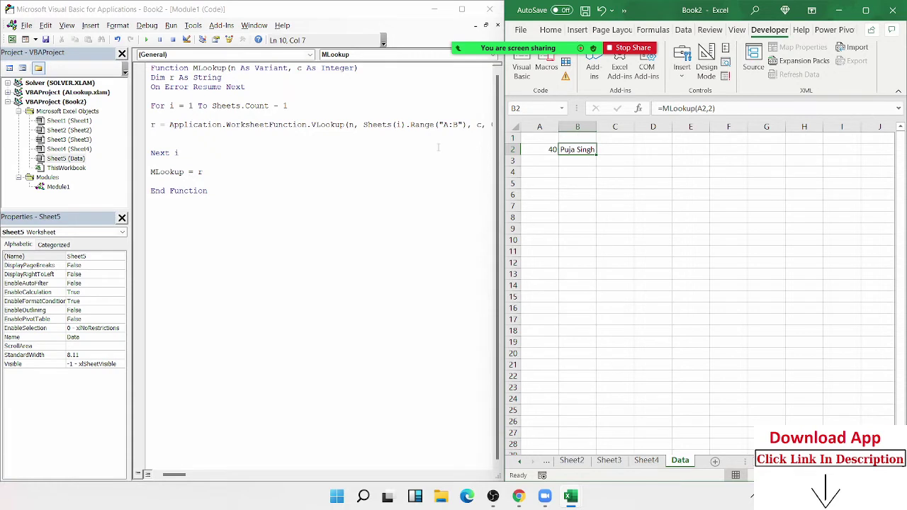
# Loop to Sheets.Count and wrap the VLookup in If Sheets(i).Name <> "Data" Then … End If
pyautogui.click(319, 105)
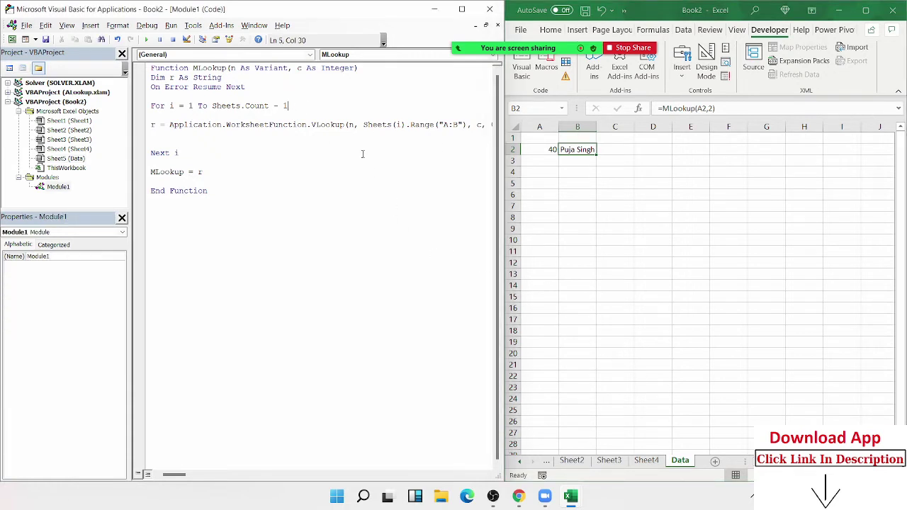
pyautogui.press('BackSpace')
pyautogui.press('BackSpace')
pyautogui.press('BackSpace')
pyautogui.click(191, 116)
pyautogui.write('if ')
pyautogui.write('sheets')
pyautogui.write('(i).')
pyautogui.write('name')
pyautogui.write('<>')
pyautogui.write('"Data')
pyautogui.write('" the')
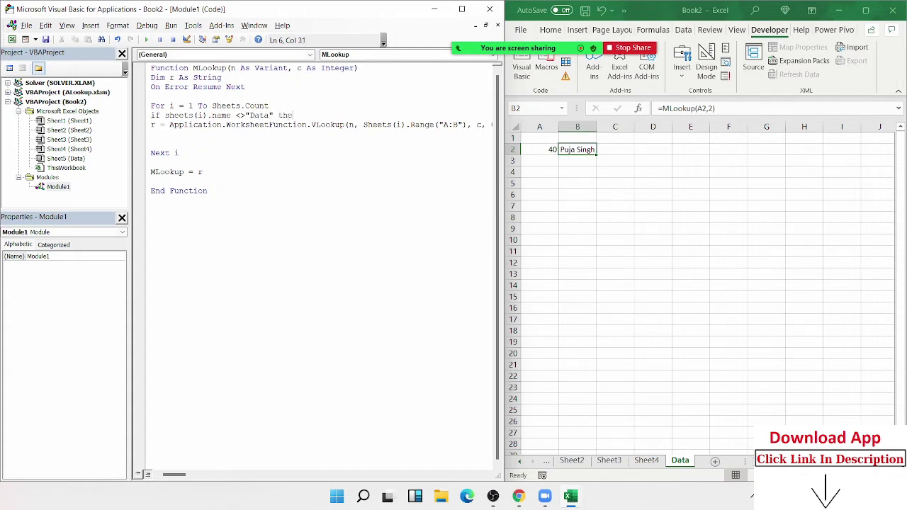
pyautogui.write('n')
pyautogui.click(165, 137)
pyautogui.write('End ')
pyautogui.write('If')
# Look over Sheet2's data and Sheet4's Sr/Name list
pyautogui.click(575, 463)
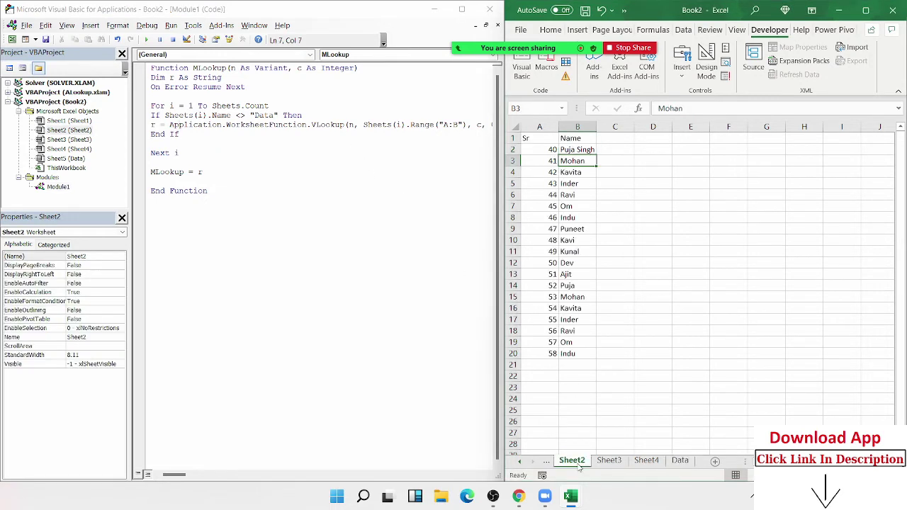
pyautogui.click(543, 148)
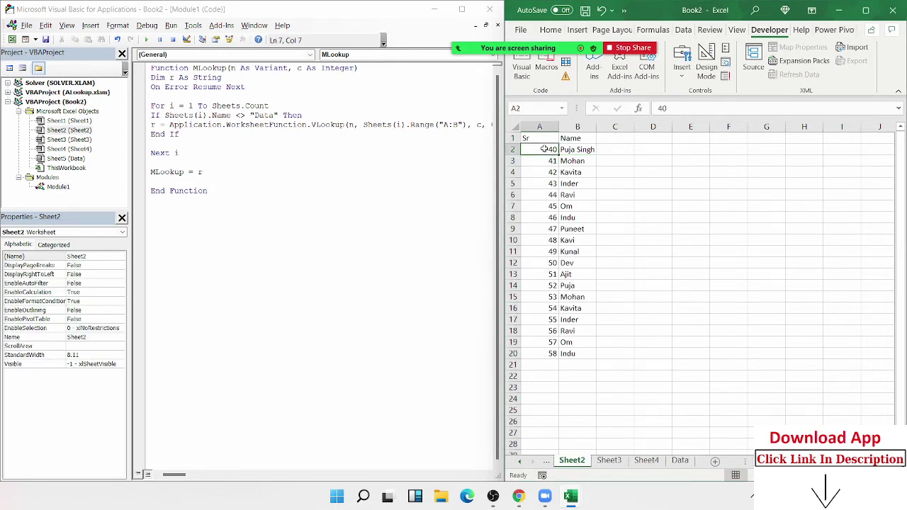
pyautogui.click(646, 460)
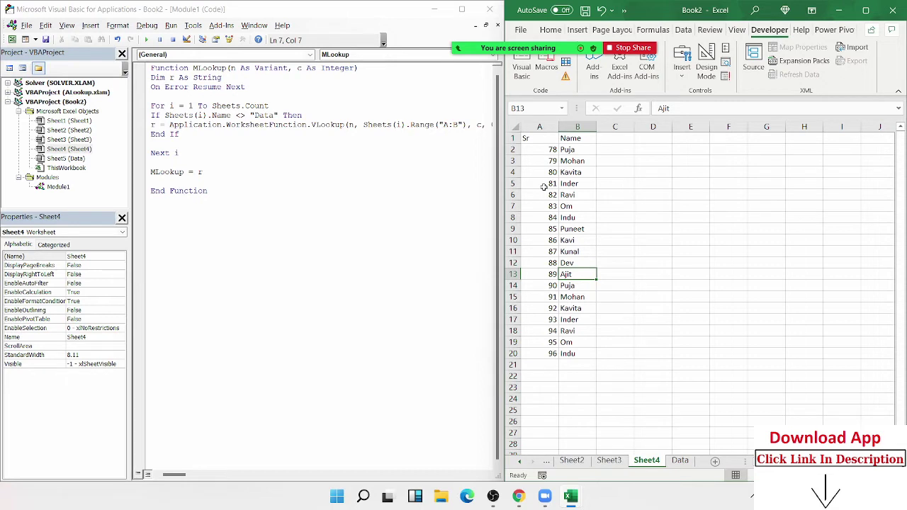
# Change the VLookup line to r = r & "," & … so results are comma-joined
pyautogui.click(682, 461)
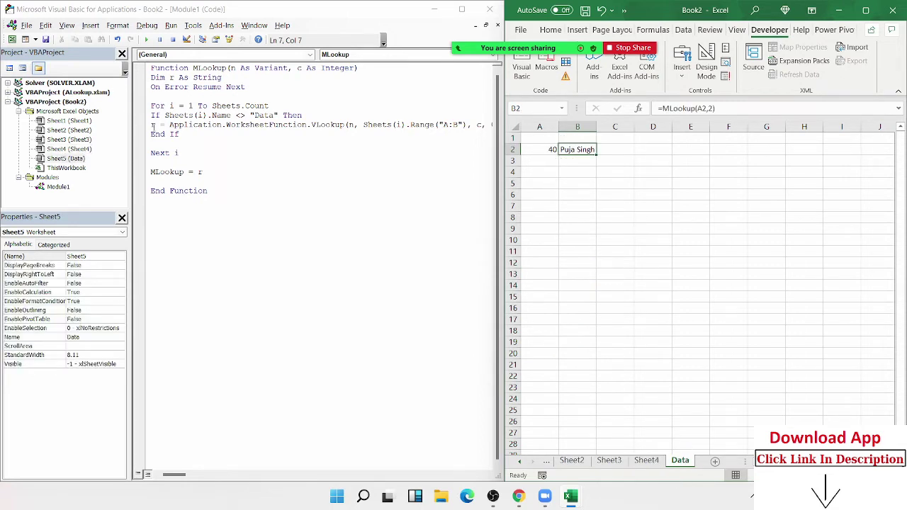
pyautogui.moveTo(168, 124); pyautogui.dragTo(173, 134)
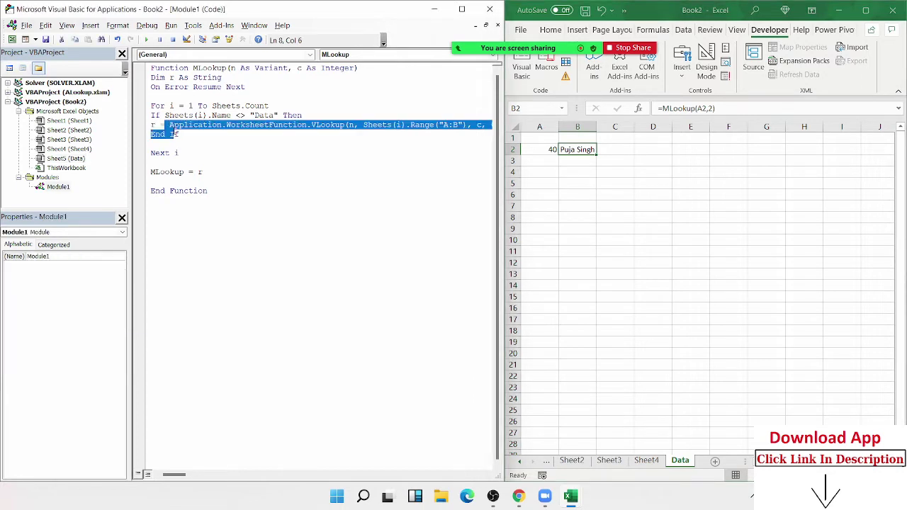
pyautogui.press('Left')
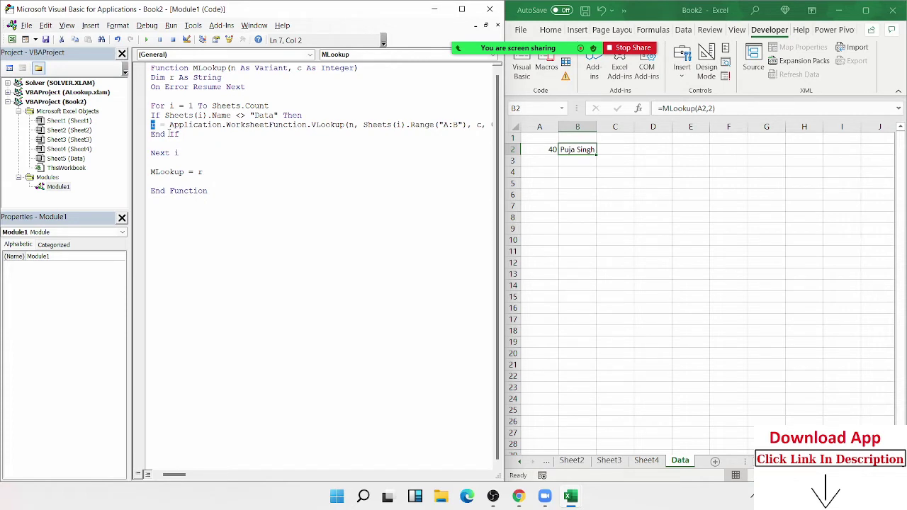
pyautogui.press('Right')
pyautogui.write('= r ')
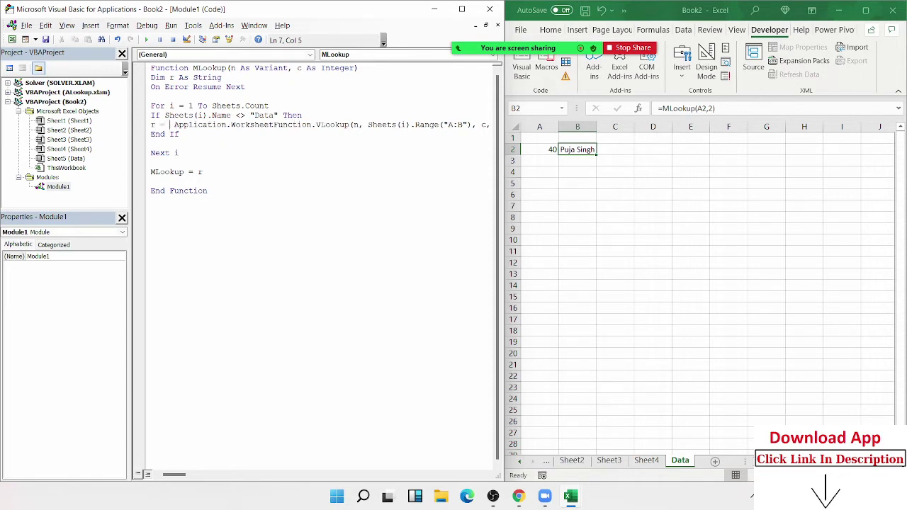
pyautogui.write('& ')
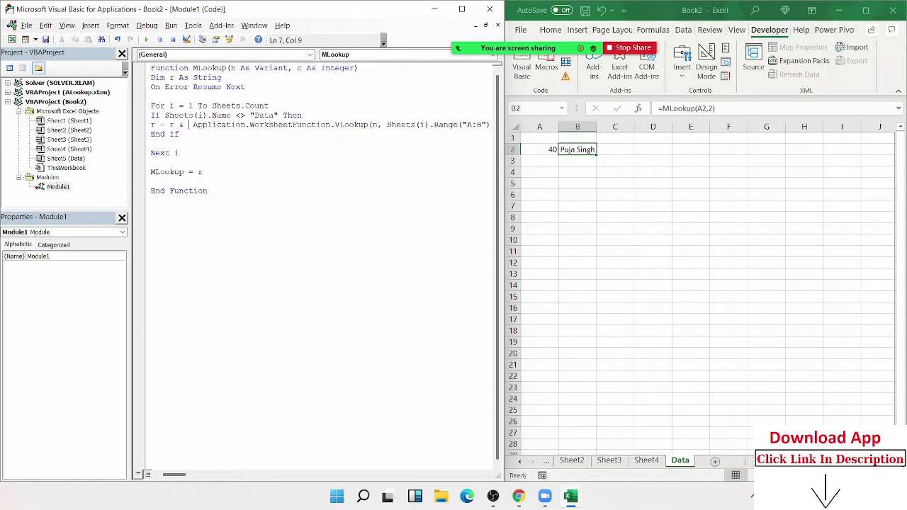
pyautogui.write('"," ')
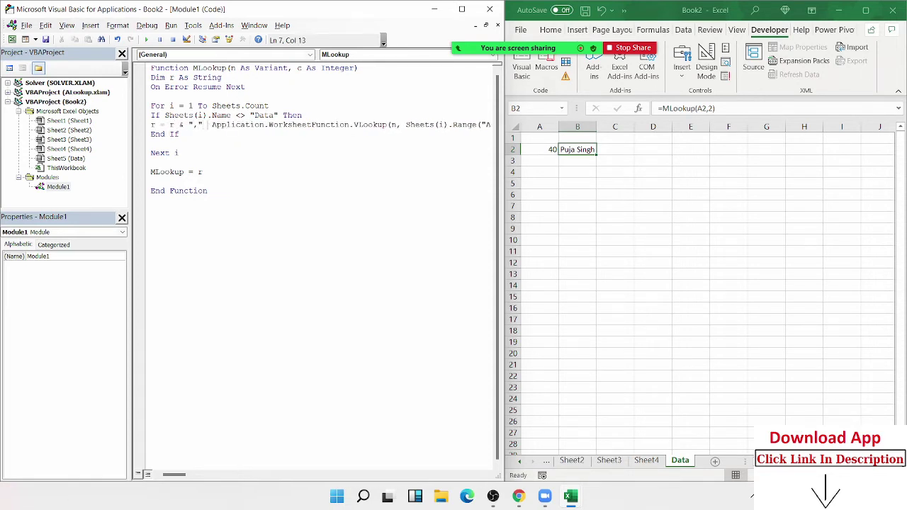
pyautogui.write('&')
pyautogui.press('Down')
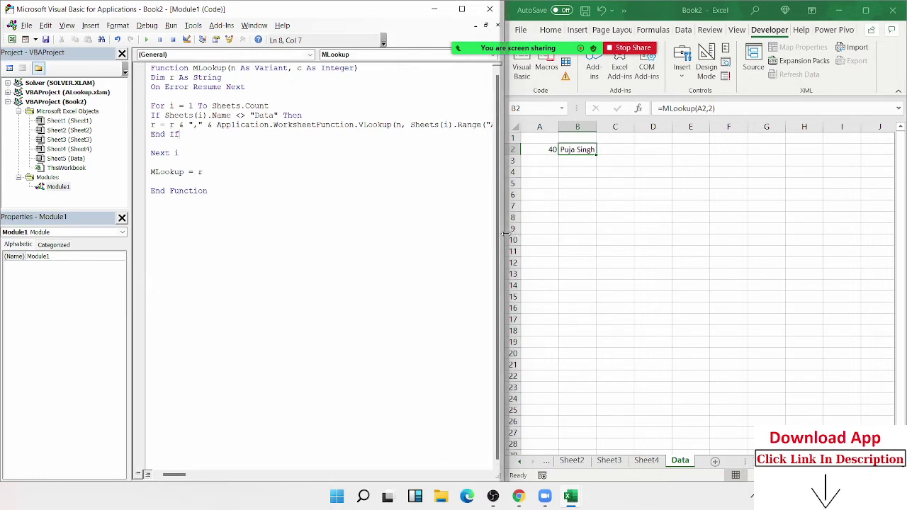
pyautogui.moveTo(504, 235); pyautogui.dragTo(588, 242)
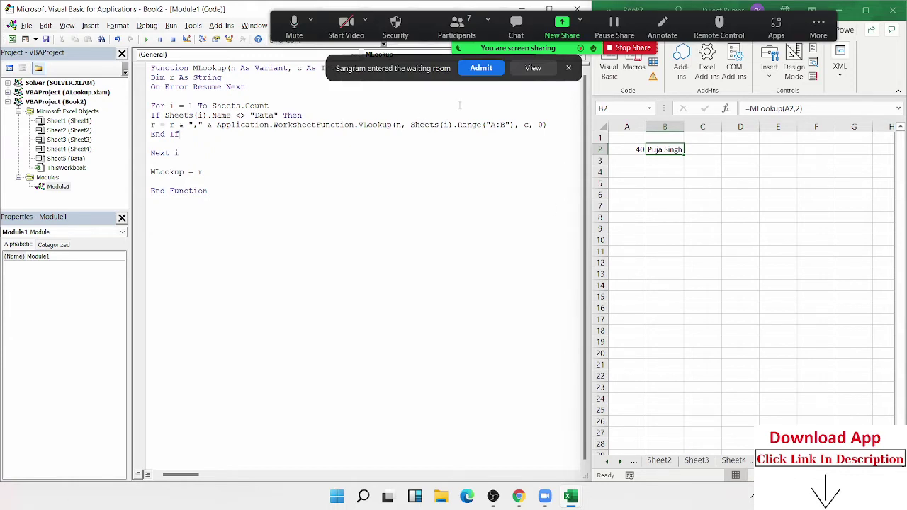
pyautogui.click(479, 68)
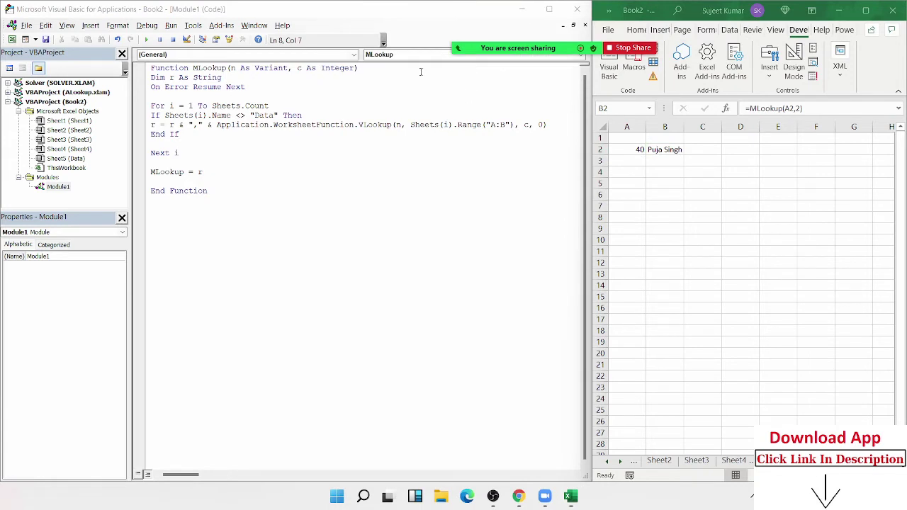
pyautogui.doubleClick(350, 69)
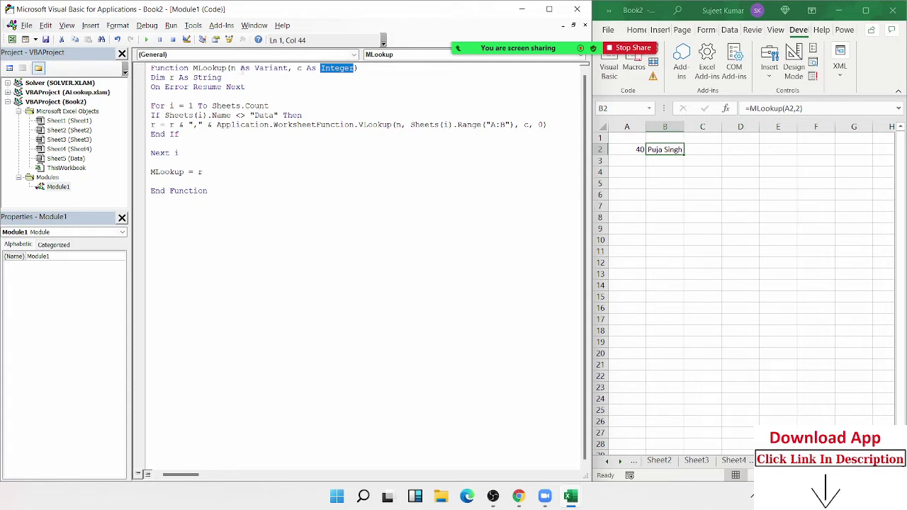
pyautogui.click(241, 68)
pyautogui.click(360, 170)
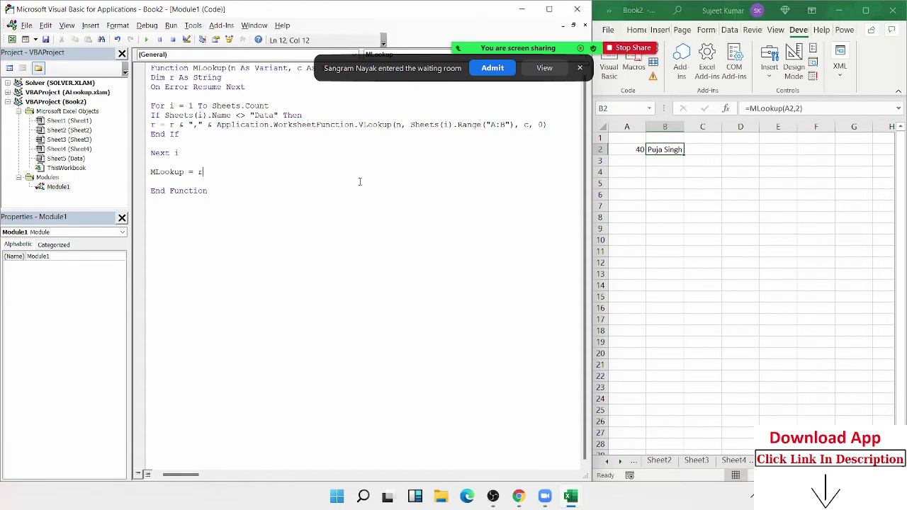
pyautogui.click(492, 69)
pyautogui.click(387, 124)
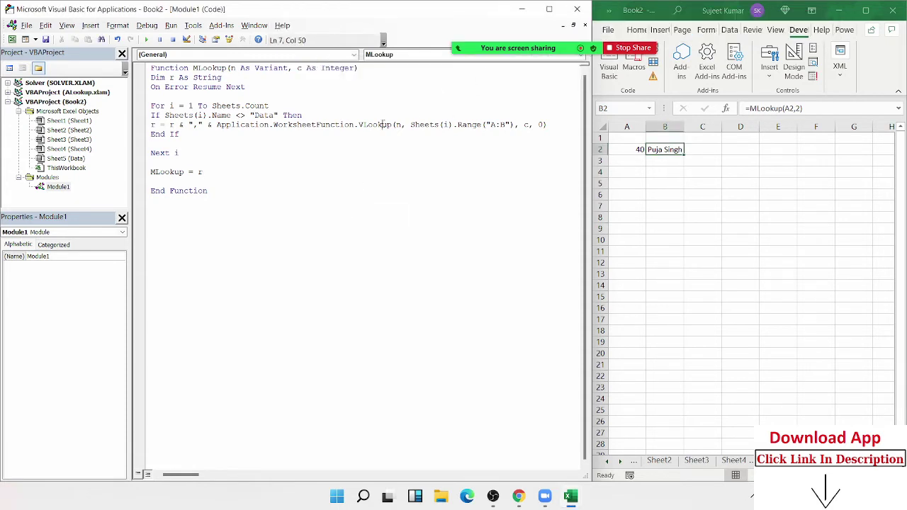
pyautogui.doubleClick(387, 124)
pyautogui.click(387, 124)
pyautogui.doubleClick(184, 68)
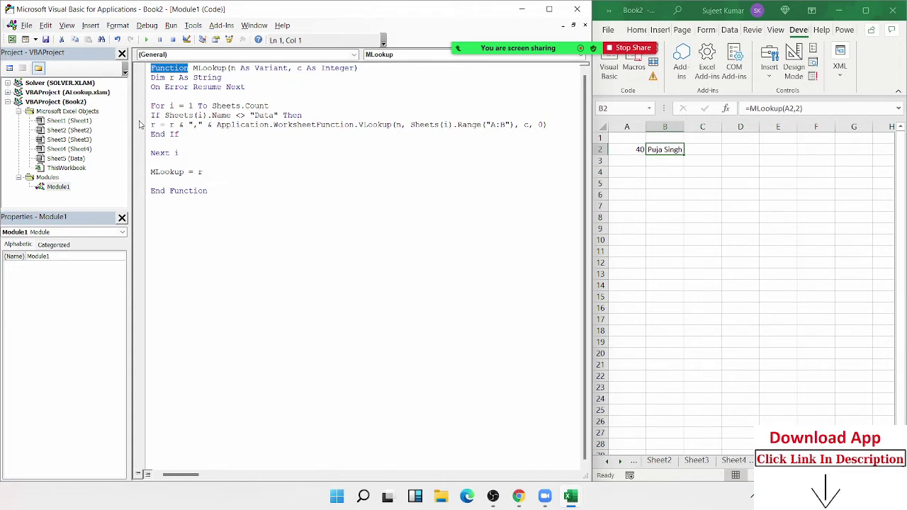
pyautogui.doubleClick(210, 125)
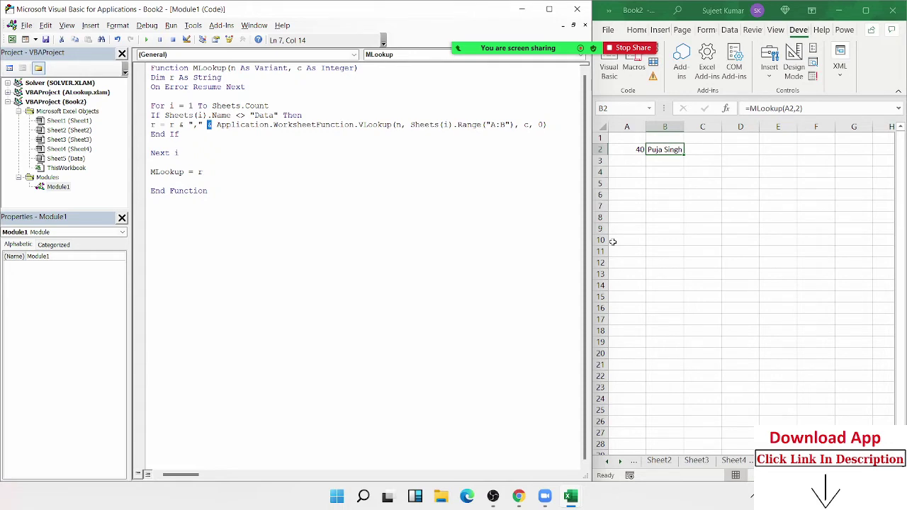
# Browse Sheet2, Sheet3, Sheet4 and Data, then insert the new blank Sheet6
pyautogui.click(670, 462)
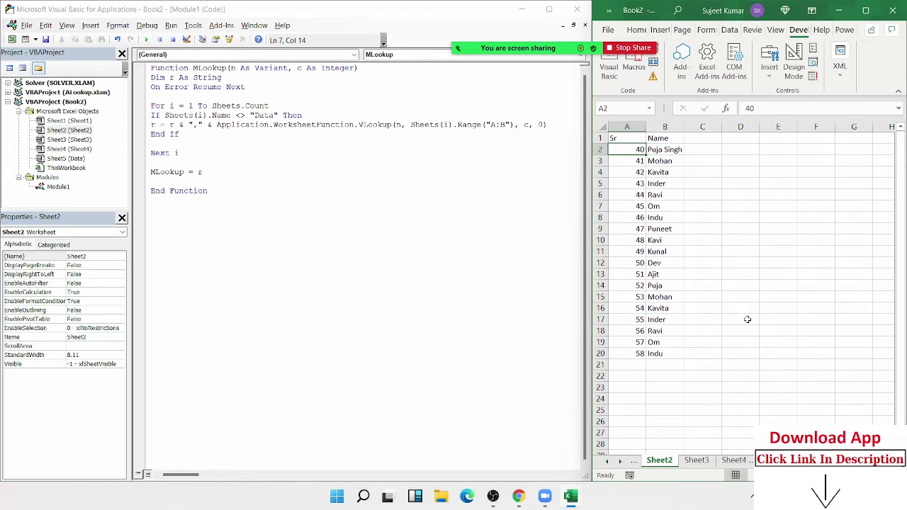
pyautogui.click(698, 461)
pyautogui.click(735, 462)
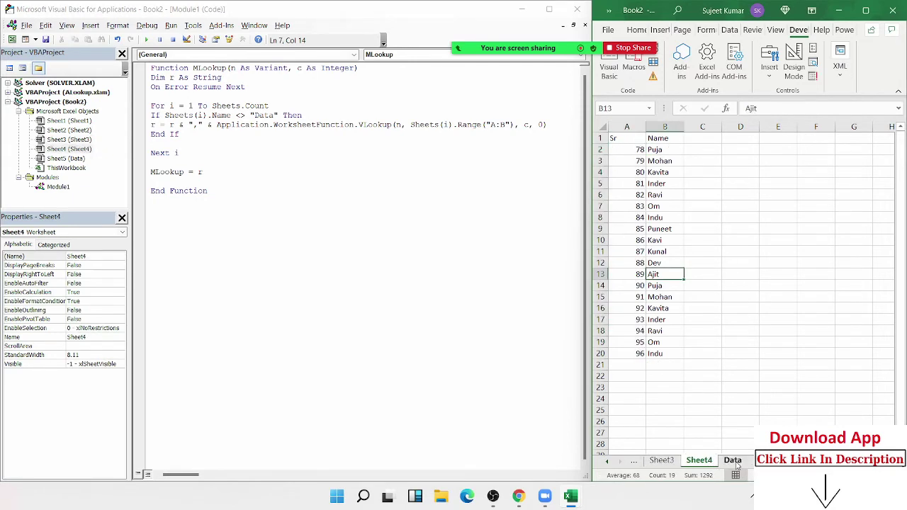
pyautogui.click(736, 461)
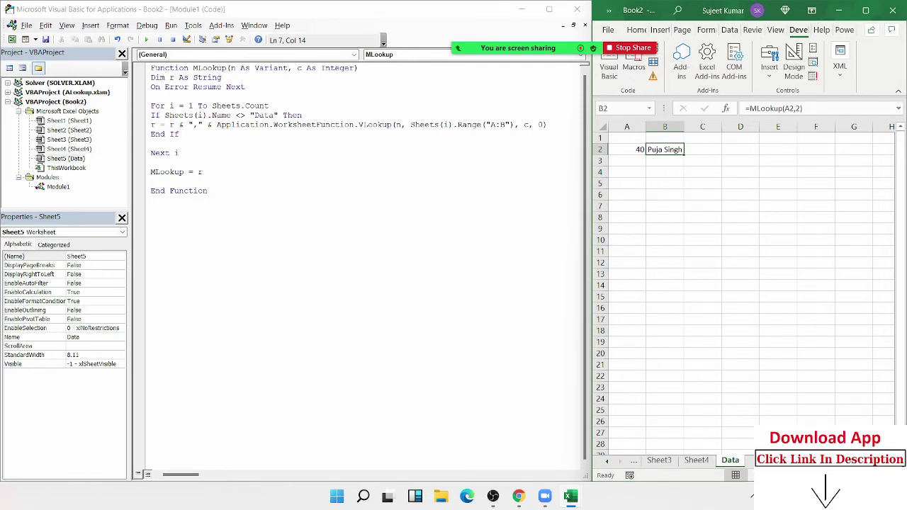
pyautogui.click(764, 461)
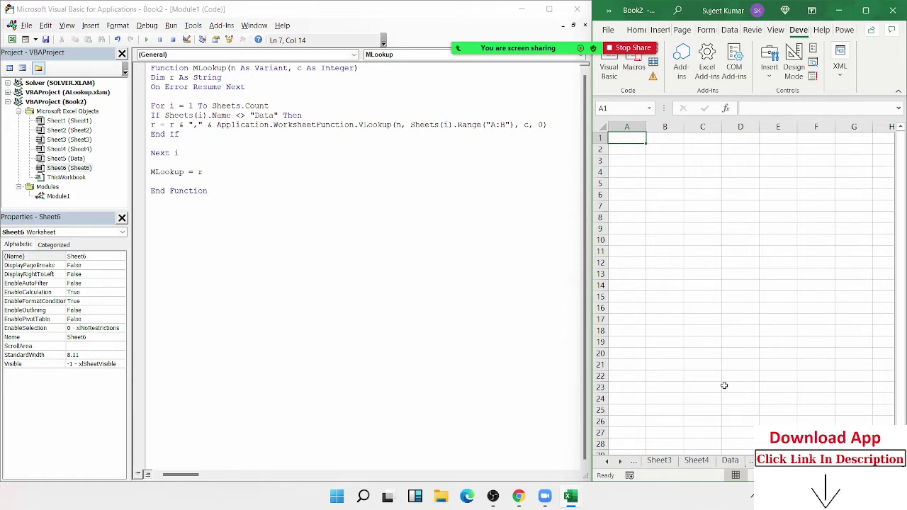
# Type headers Name, City, amt and fill names from Puja down column A to row 33
pyautogui.write('Name')
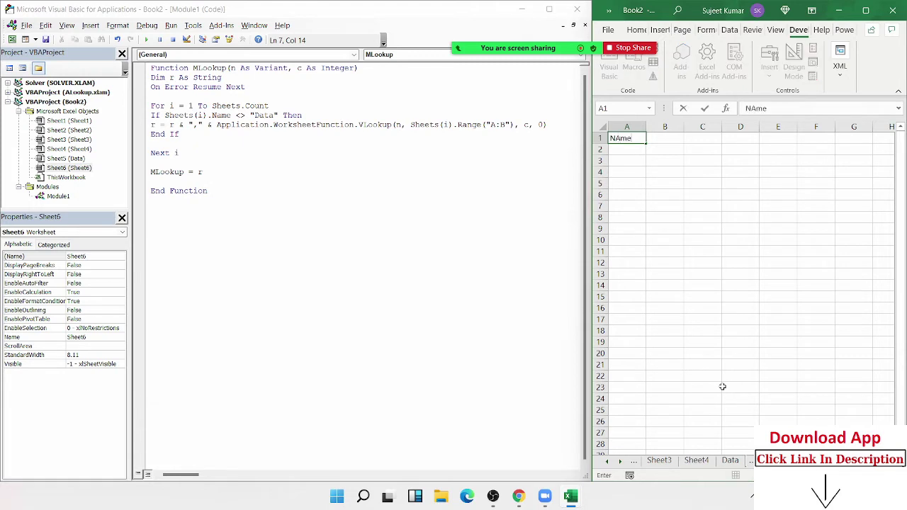
pyautogui.press('Tab')
pyautogui.write('City')
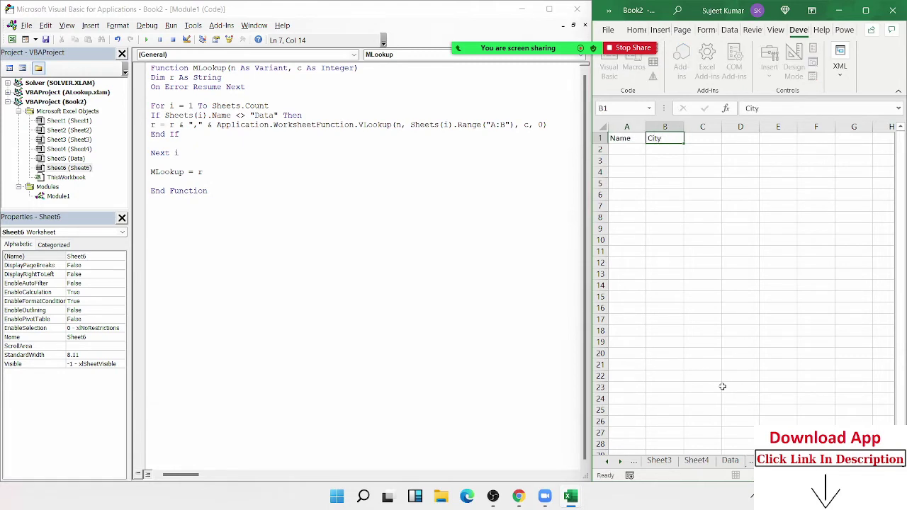
pyautogui.press('Tab')
pyautogui.write('amt')
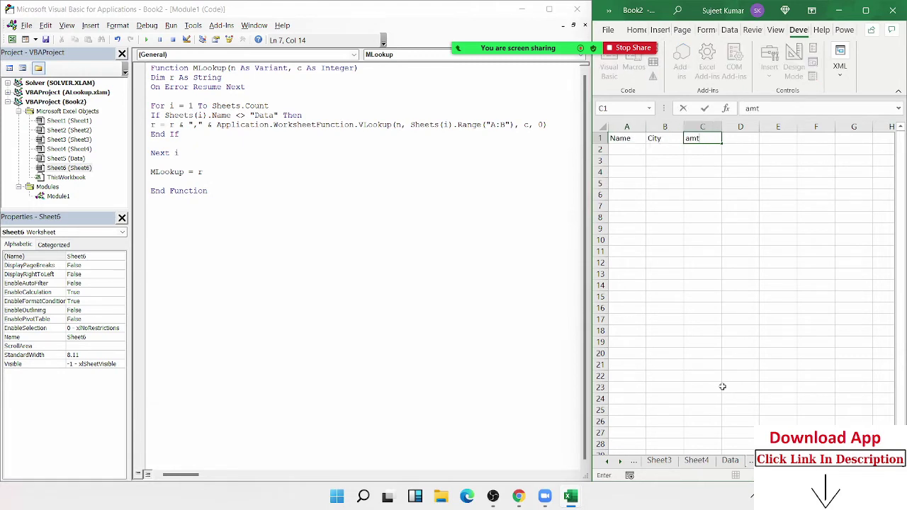
pyautogui.press('Return')
pyautogui.write('Puja')
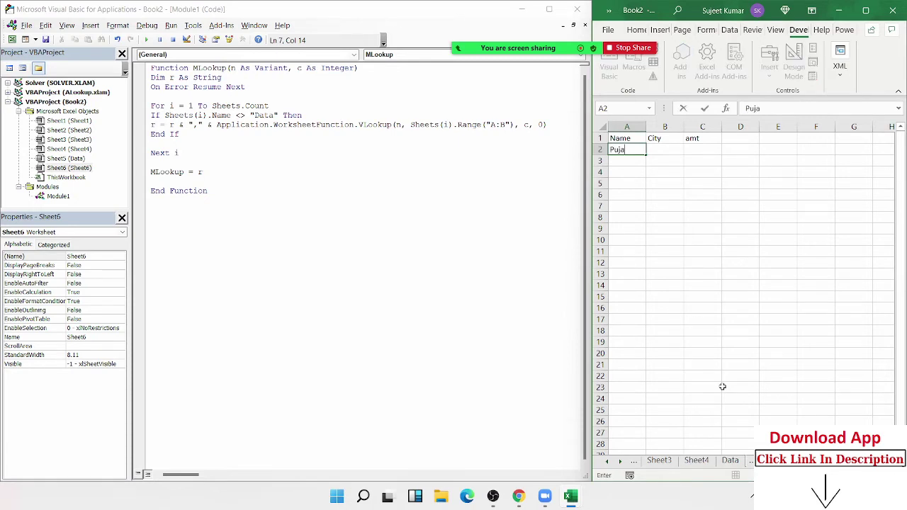
pyautogui.click(640, 194)
pyautogui.click(640, 150)
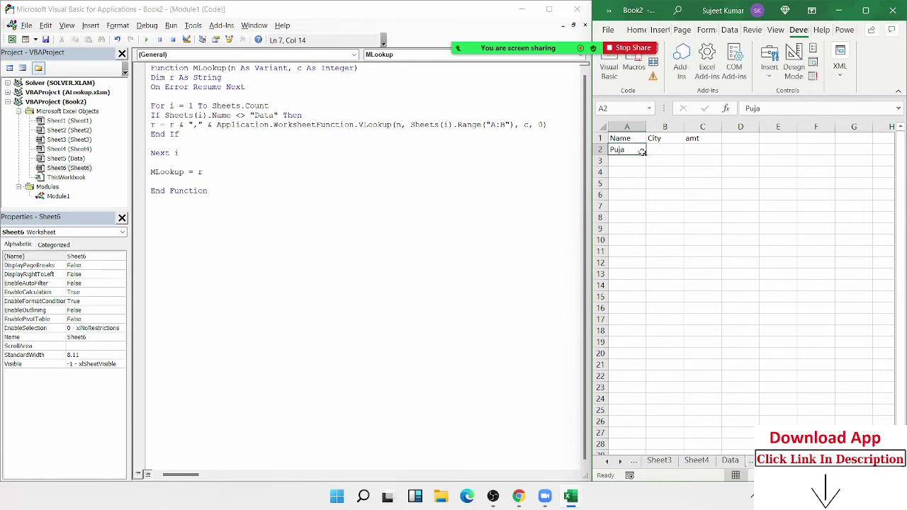
pyautogui.moveTo(645, 158); pyautogui.dragTo(594, 487)
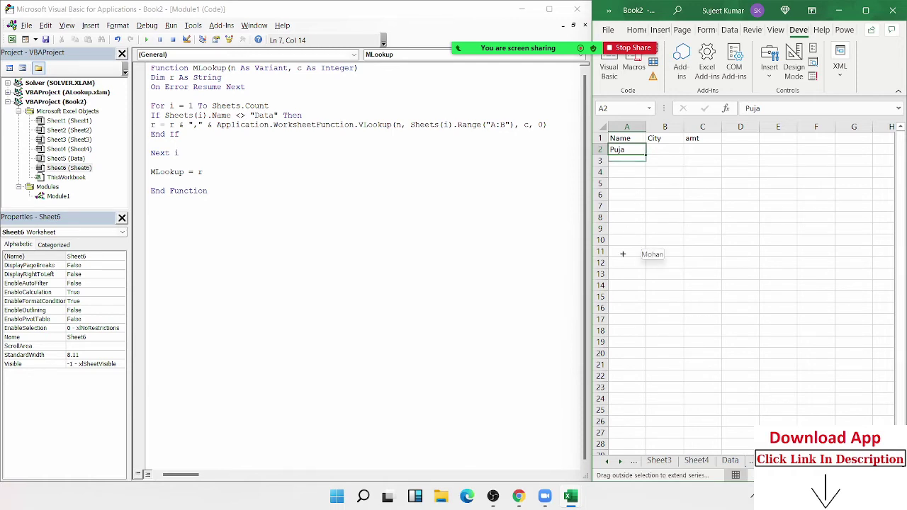
# Enter Pune in B2 and Flash Fill cities down column B
pyautogui.hotkey('ctrl', 'Home')
pyautogui.press('Right')
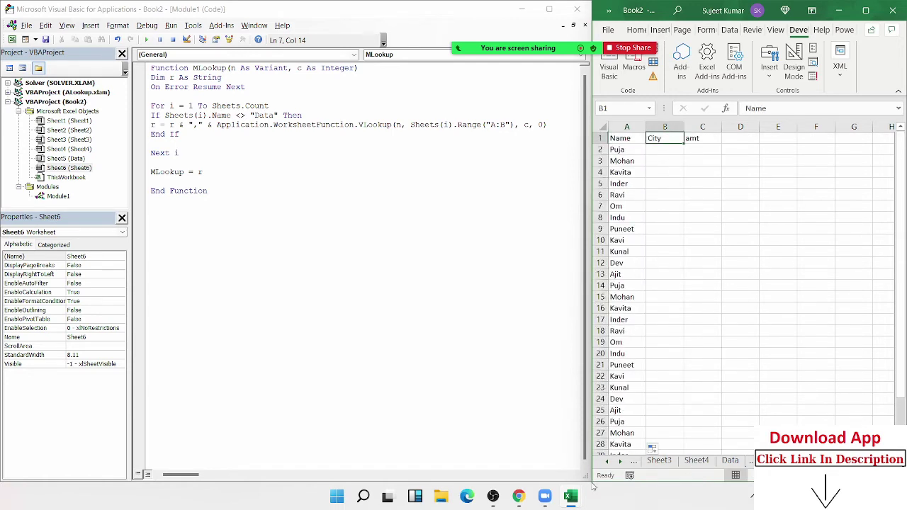
pyautogui.press('Down')
pyautogui.write('Pune')
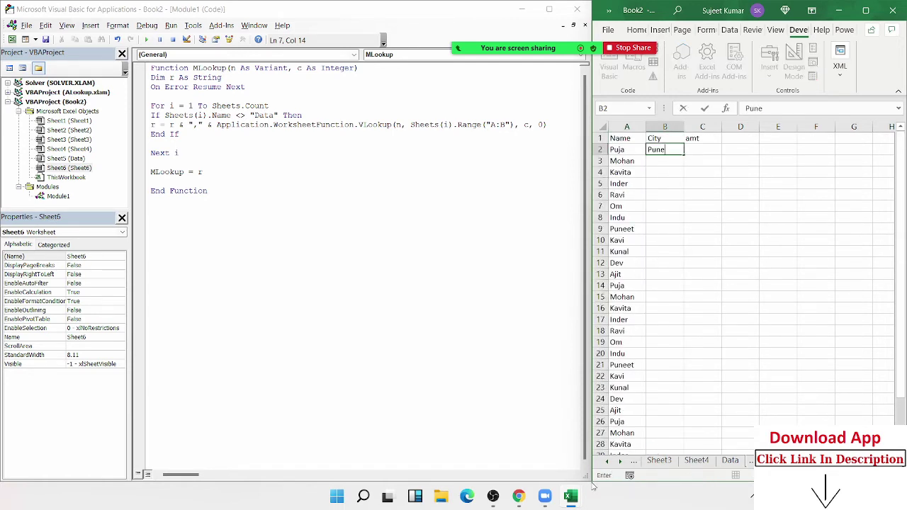
pyautogui.moveTo(678, 180); pyautogui.dragTo(678, 156)
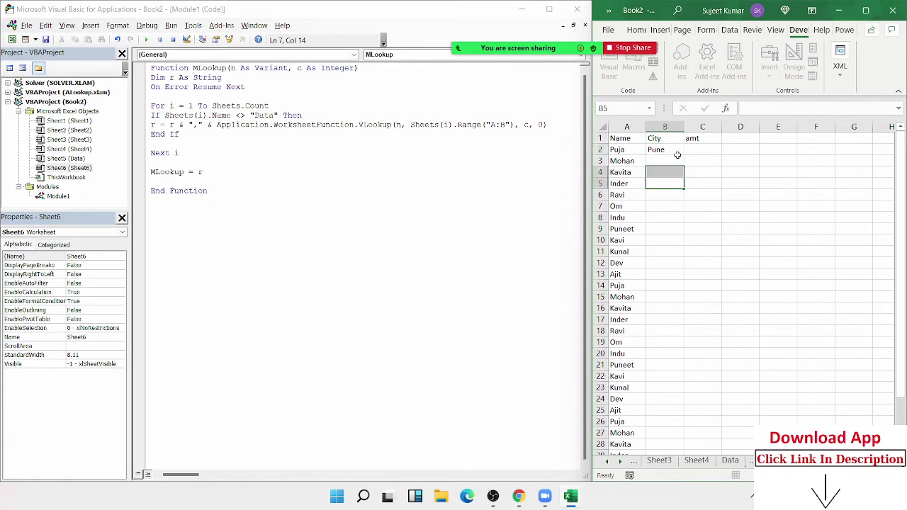
pyautogui.click(676, 150)
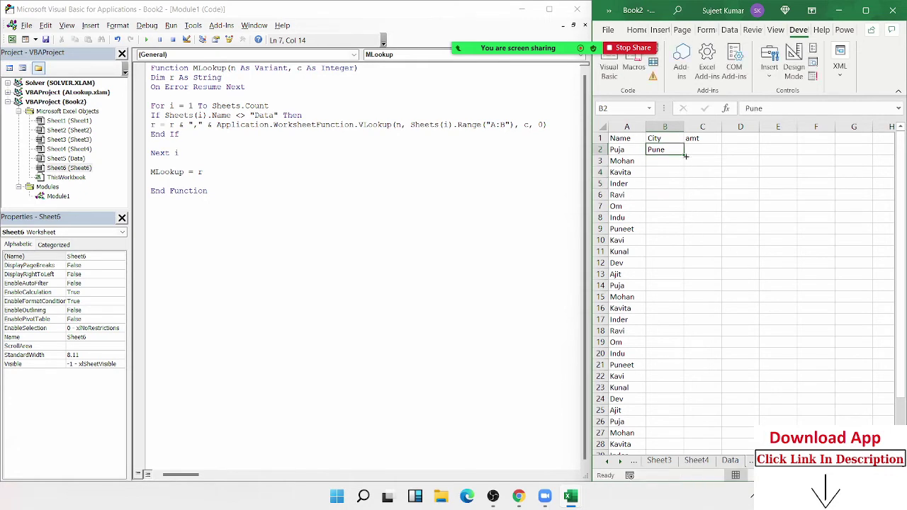
pyautogui.hotkey('ctrl', 'e')
# Fill column C from C2 down with =RANDBETWEEN(10,90)
pyautogui.click(693, 138)
pyautogui.click(701, 150)
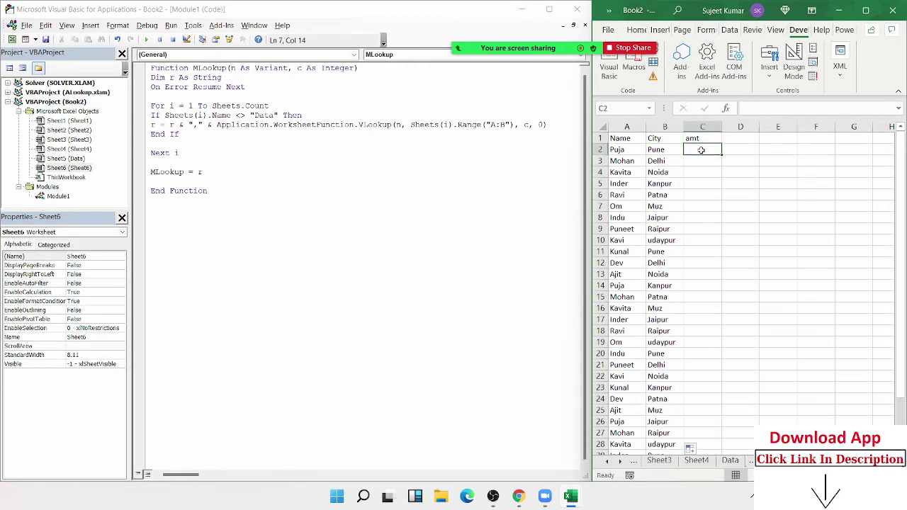
pyautogui.write('=ra')
pyautogui.press('Down')
pyautogui.press('Down')
pyautogui.press('Down')
pyautogui.press('Tab')
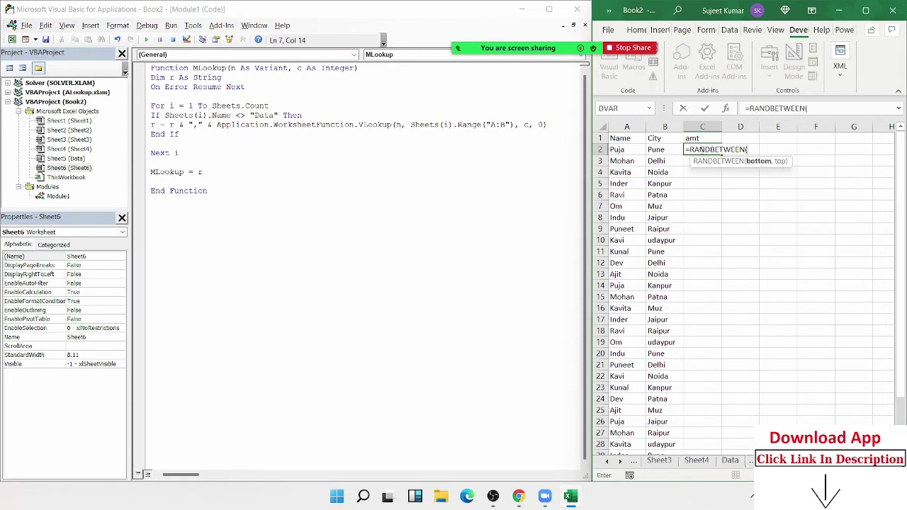
pyautogui.write('10,90')
pyautogui.press('Return')
pyautogui.click(701, 150)
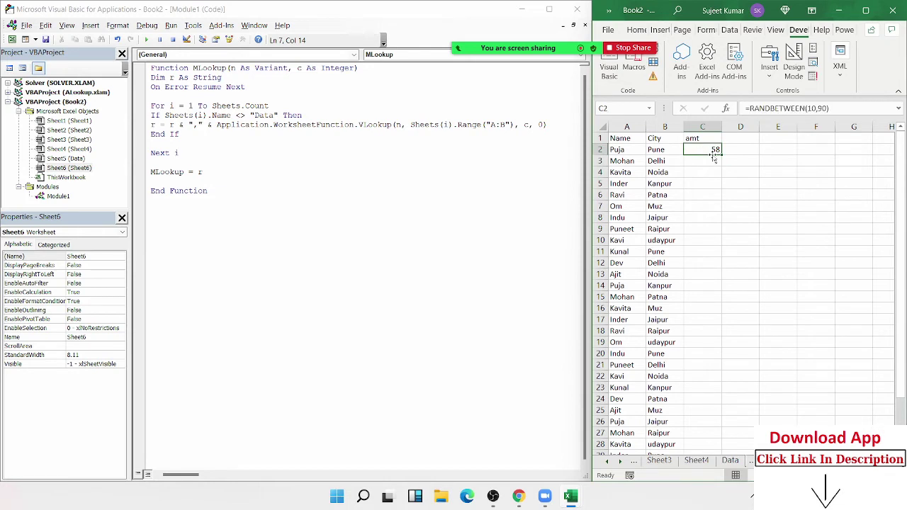
pyautogui.doubleClick(722, 156)
# Convert the amt formulas to fixed numbers with Paste Special > Values
pyautogui.hotkey('ctrl', 'c')
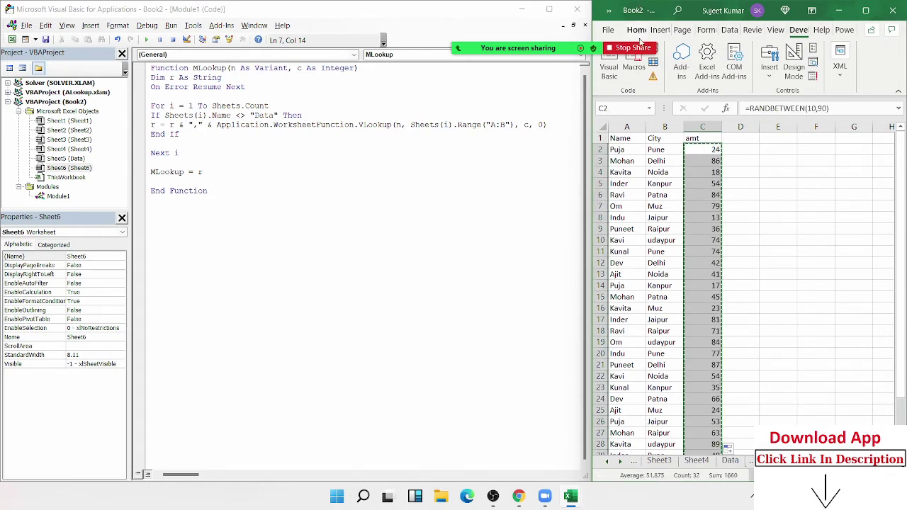
pyautogui.rightClick(715, 165)
pyautogui.hotkey('ctrl', 'alt', 'v')
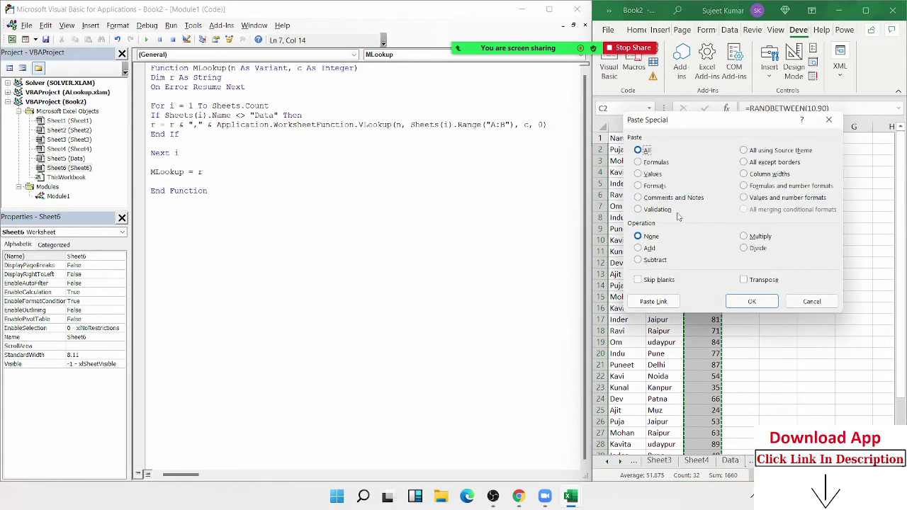
pyautogui.click(652, 173)
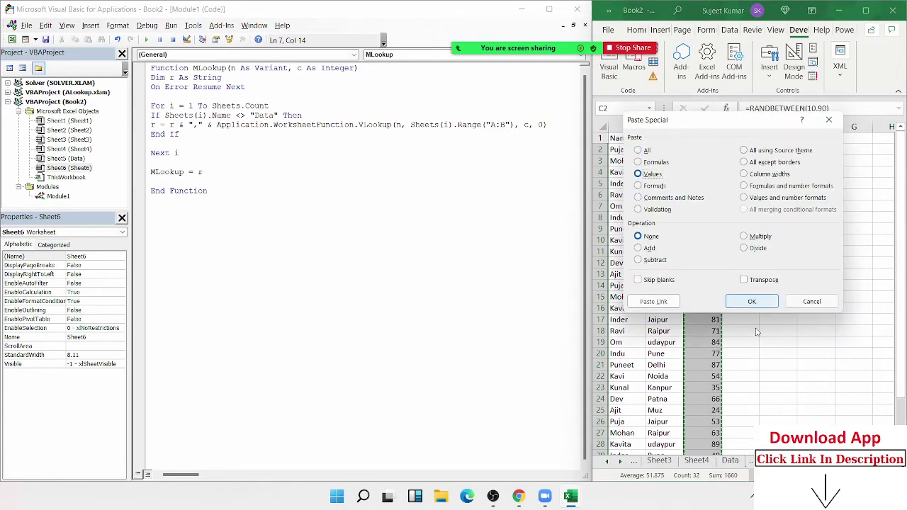
pyautogui.click(752, 301)
pyautogui.click(787, 192)
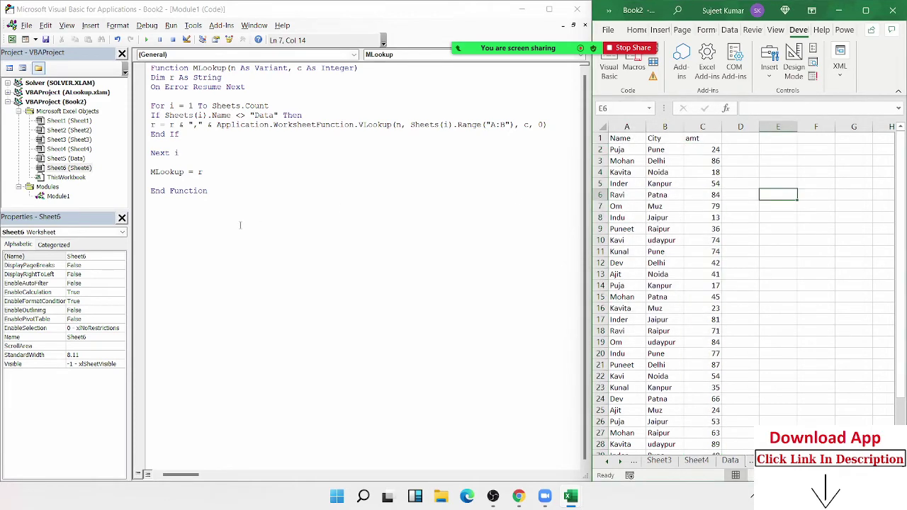
pyautogui.click(170, 222)
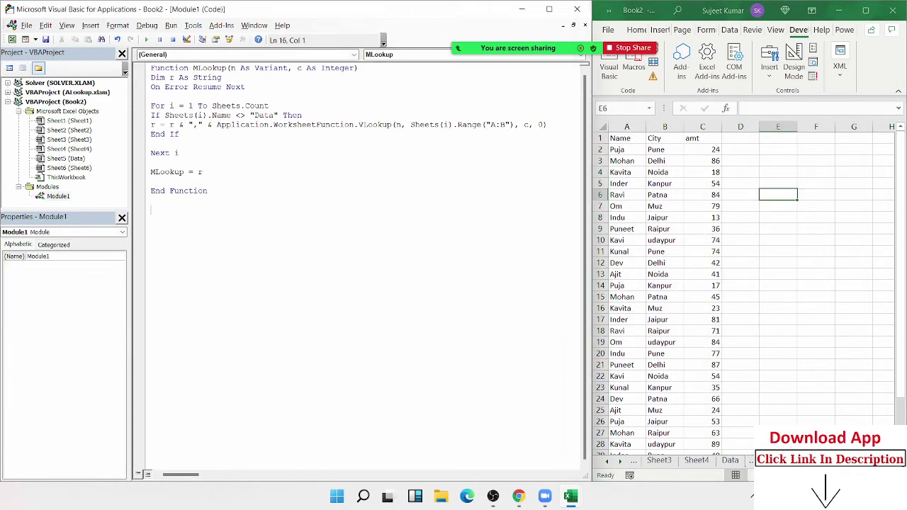
# Start the Function MCVlookup declaration with parameter n As Variant
pyautogui.write('func')
pyautogui.write('tion')
pyautogui.write(' MC')
pyautogui.write('Vloo')
pyautogui.write('kup(')
pyautogui.write(' na s')
pyautogui.press('BackSpace')
pyautogui.press('BackSpace')
pyautogui.press('BackSpace')
pyautogui.press('BackSpace')
pyautogui.press('BackSpace')
pyautogui.press('BackSpace')
pyautogui.press('BackSpace')
pyautogui.write('( ')
pyautogui.write('nas')
pyautogui.press('BackSpace')
pyautogui.press('BackSpace')
pyautogui.press('BackSpace')
pyautogui.press('BackSpace')
pyautogui.press('BackSpace')
pyautogui.write('n as ')
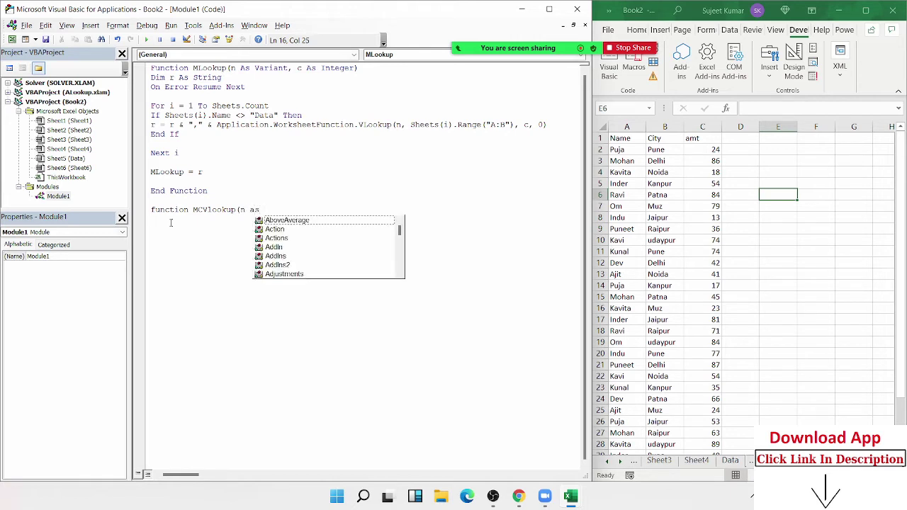
pyautogui.write('v')
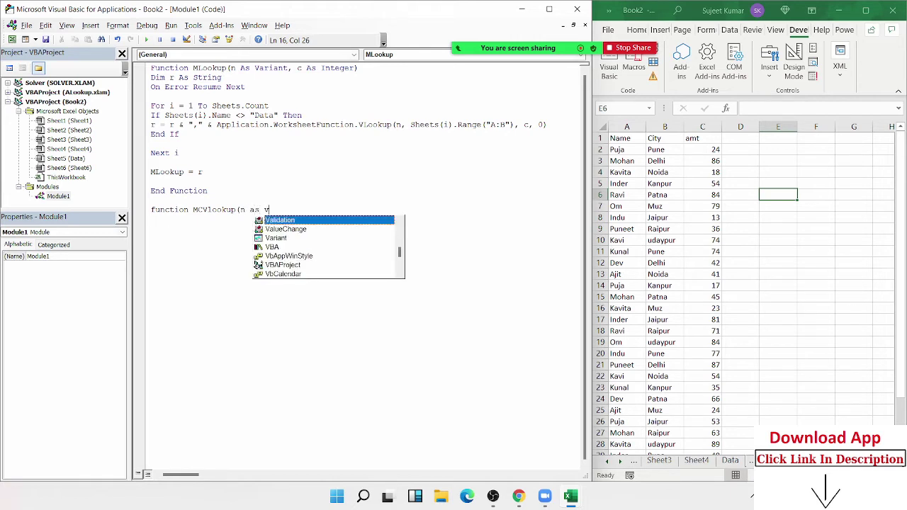
pyautogui.write('e')
pyautogui.press('Down')
pyautogui.press('Down')
pyautogui.press('Tab')
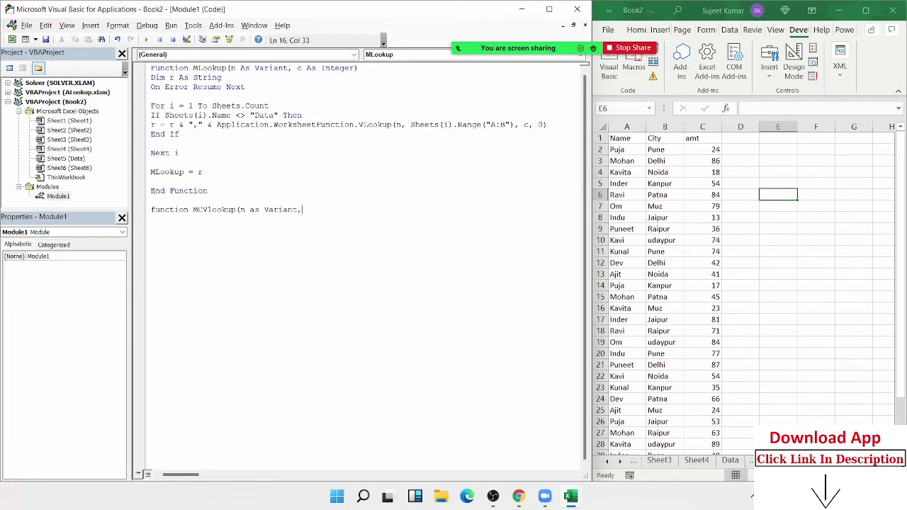
# Add parameters r As Range and c As Long to complete the MCVlookup header
pyautogui.write('c')
pyautogui.write('r as')
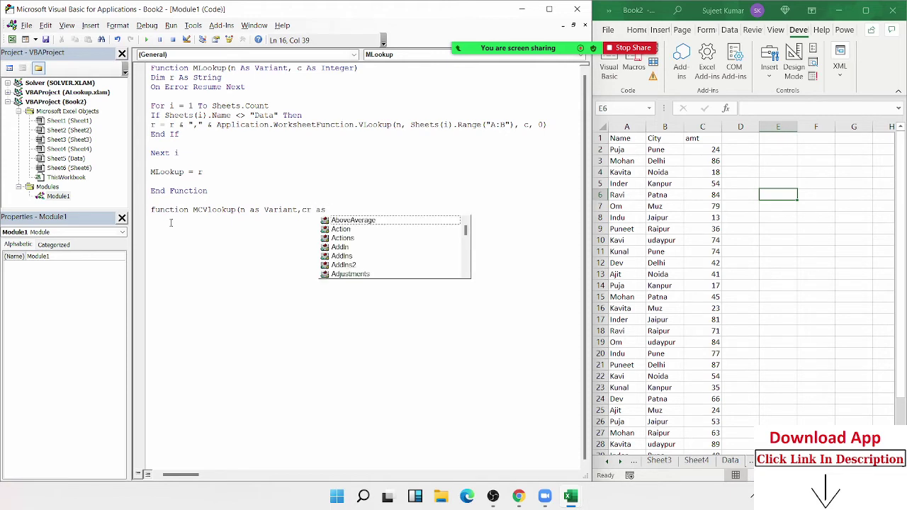
pyautogui.press('Left')
pyautogui.press('Left')
pyautogui.press('Left')
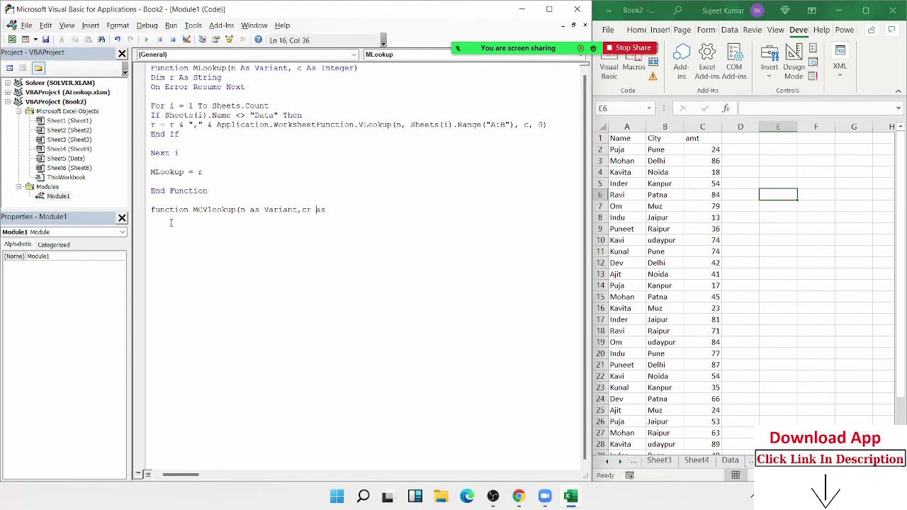
pyautogui.press('BackSpace')
pyautogui.click(170, 227)
pyautogui.press('Return')
pyautogui.hotkey('ctrl', 'space')
pyautogui.write('ra')
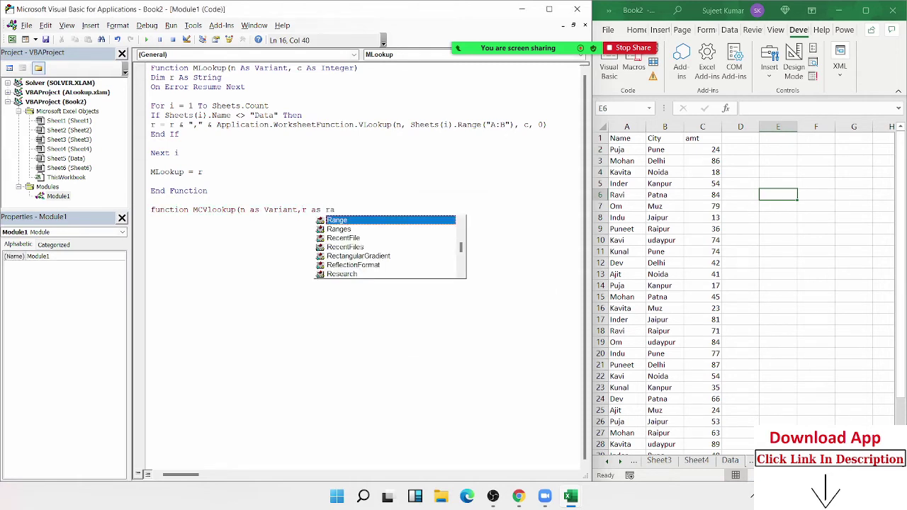
pyautogui.press('Tab')
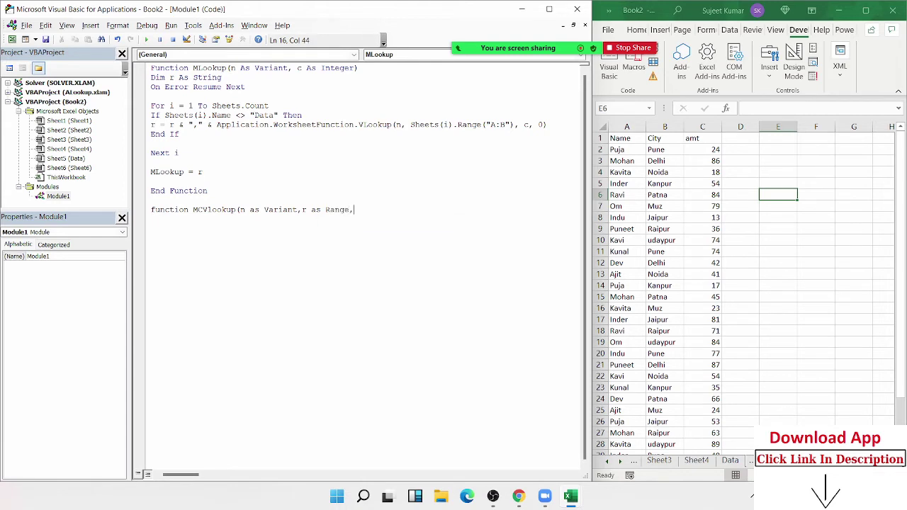
pyautogui.write('c as ')
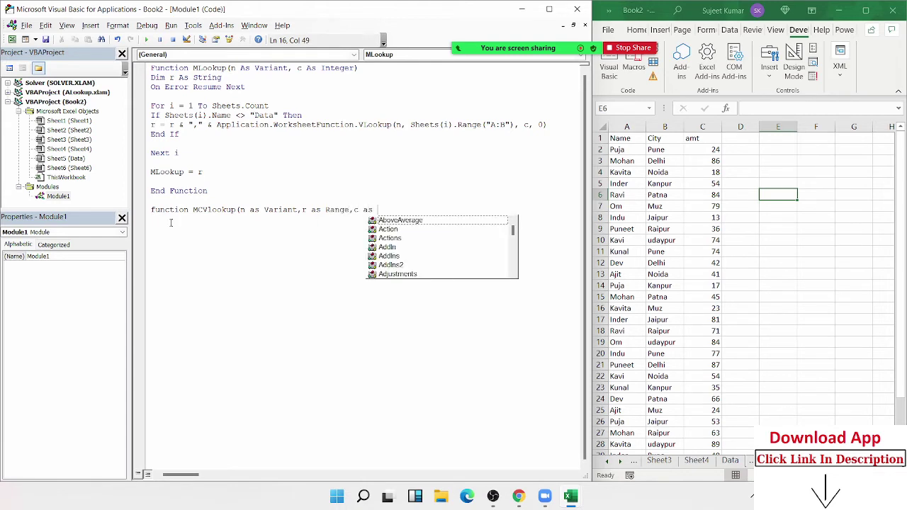
pyautogui.write('log')
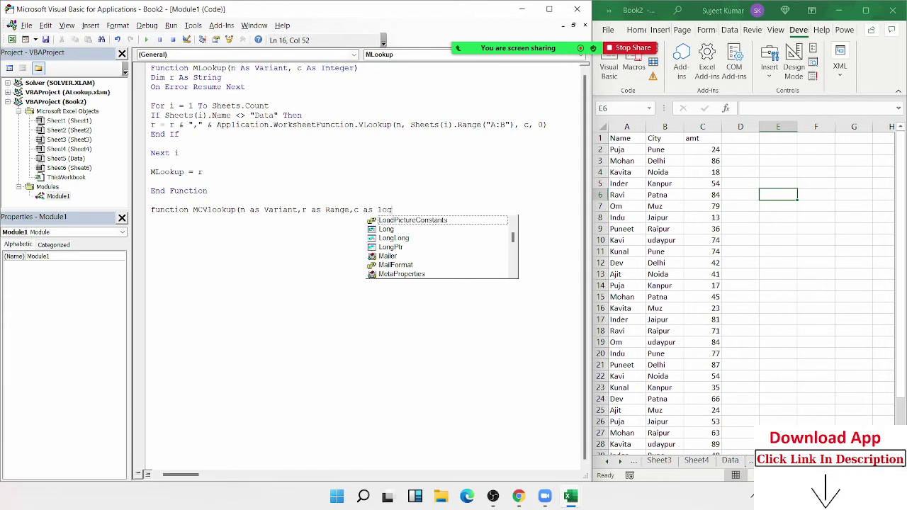
pyautogui.press('Down')
pyautogui.press('Down')
pyautogui.press('Tab')
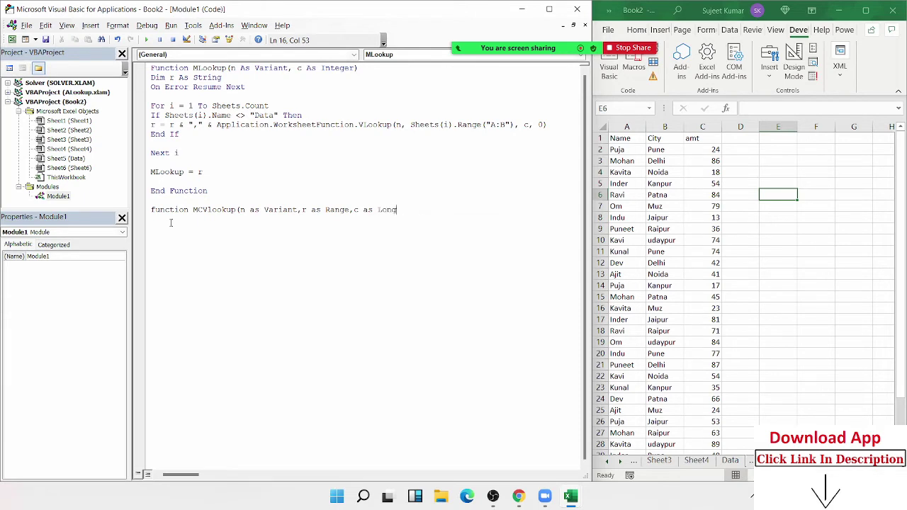
pyautogui.press('Return')
pyautogui.press('Return')
pyautogui.press('Return')
pyautogui.press('Return')
pyautogui.press('Return')
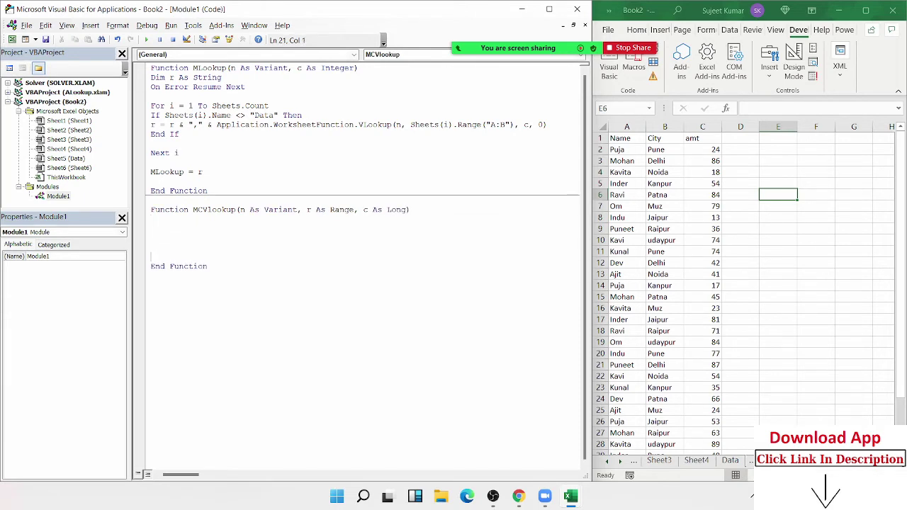
# Insert r2 As Range after r in MCVlookup's parameter list
pyautogui.click(151, 228)
pyautogui.click(151, 171)
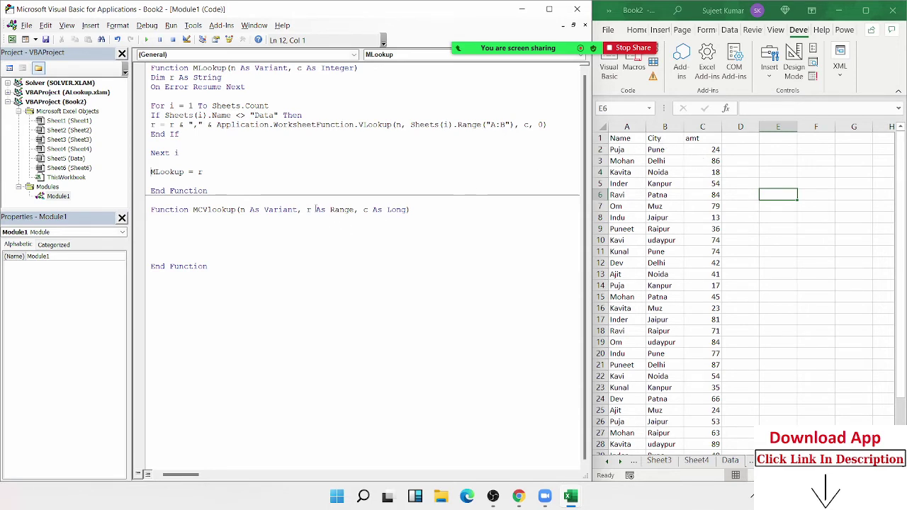
pyautogui.click(356, 210)
pyautogui.write(',ra')
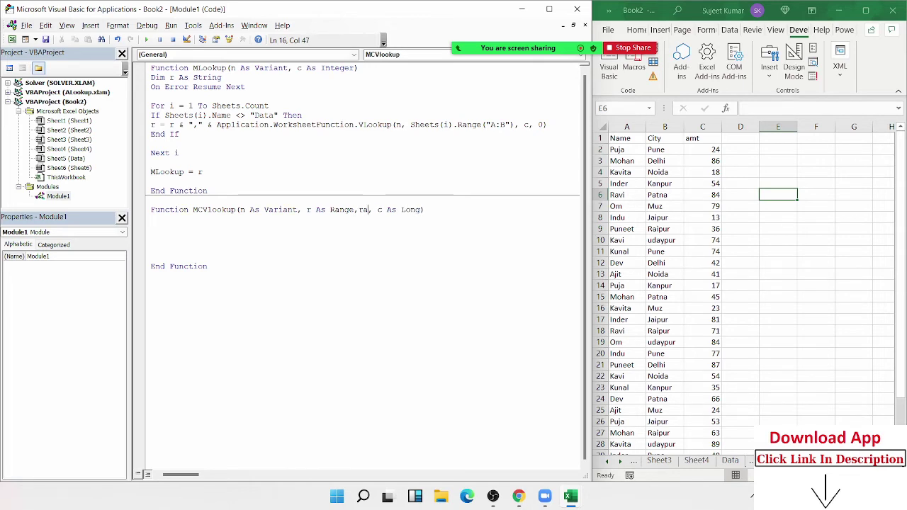
pyautogui.write('g')
pyautogui.press('BackSpace')
pyautogui.write('nge\\\\\\')
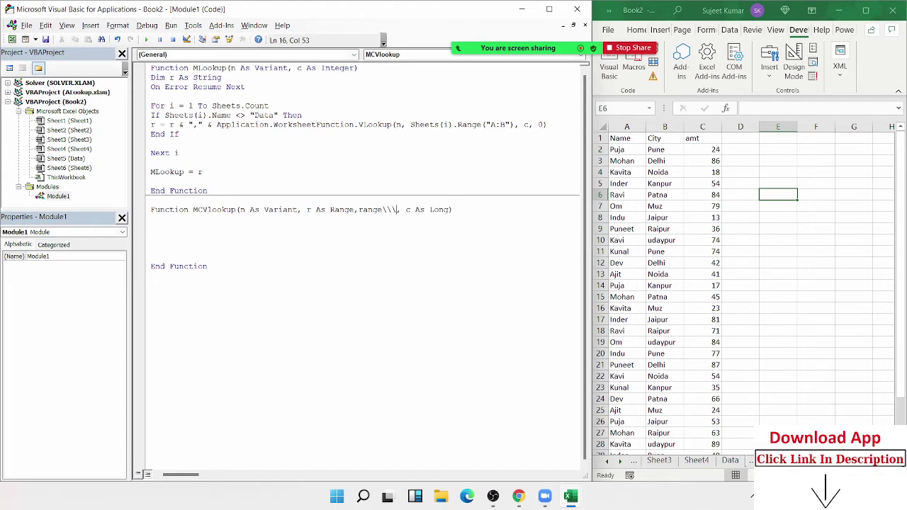
pyautogui.press('BackSpace')
pyautogui.press('BackSpace')
pyautogui.press('BackSpace')
pyautogui.write('r2 ')
pyautogui.write('as ra')
pyautogui.press('Tab')
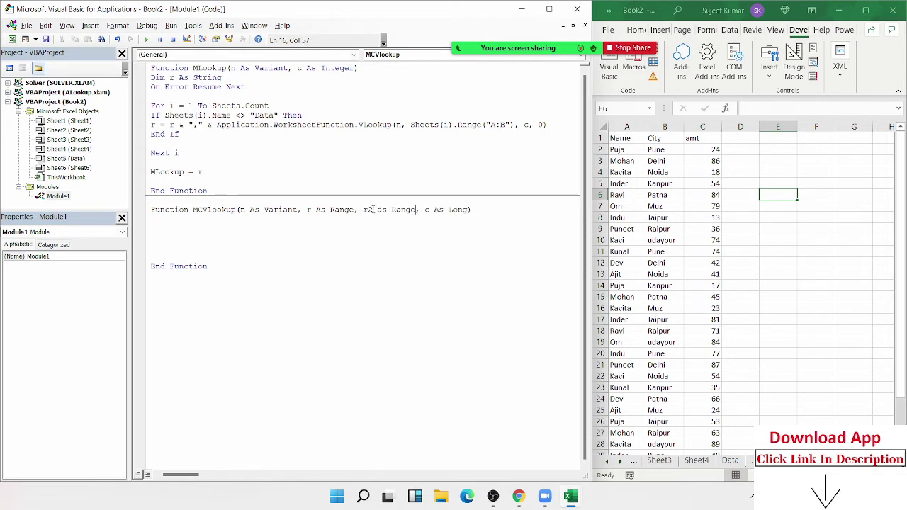
pyautogui.click(290, 231)
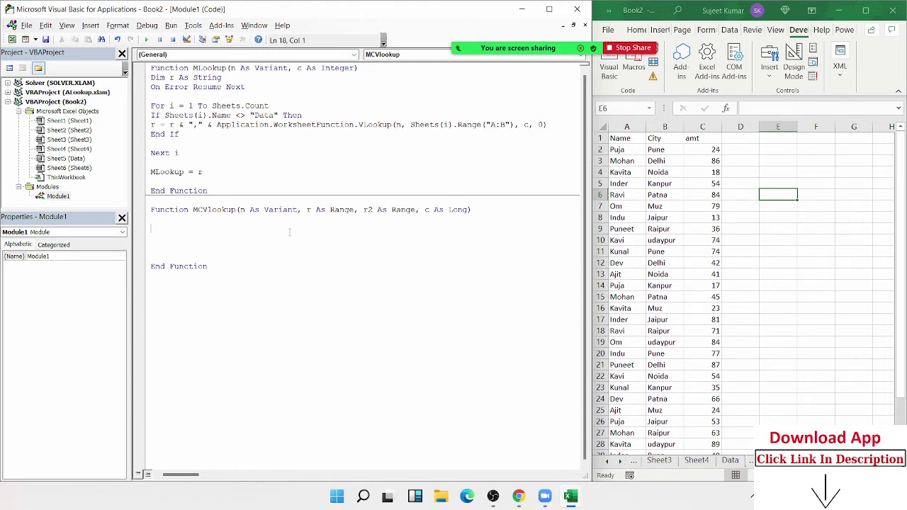
# Declare Dim k As Range and start a For Each k In r loop
pyautogui.write('for ')
pyautogui.write('ea')
pyautogui.press('BackSpace')
pyautogui.press('BackSpace')
pyautogui.press('BackSpace')
pyautogui.press('BackSpace')
pyautogui.press('BackSpace')
pyautogui.write('dim ')
pyautogui.write('k as ')
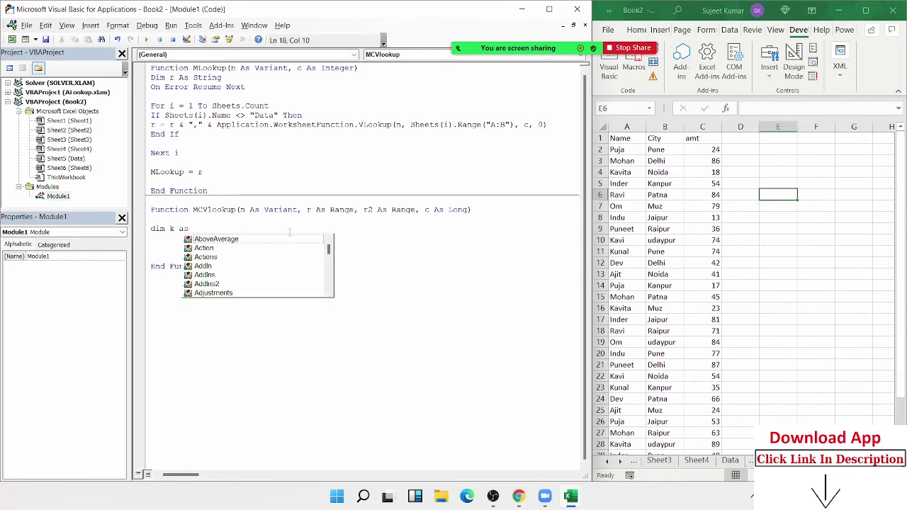
pyautogui.write('ra')
pyautogui.press('Return')
pyautogui.press('Return')
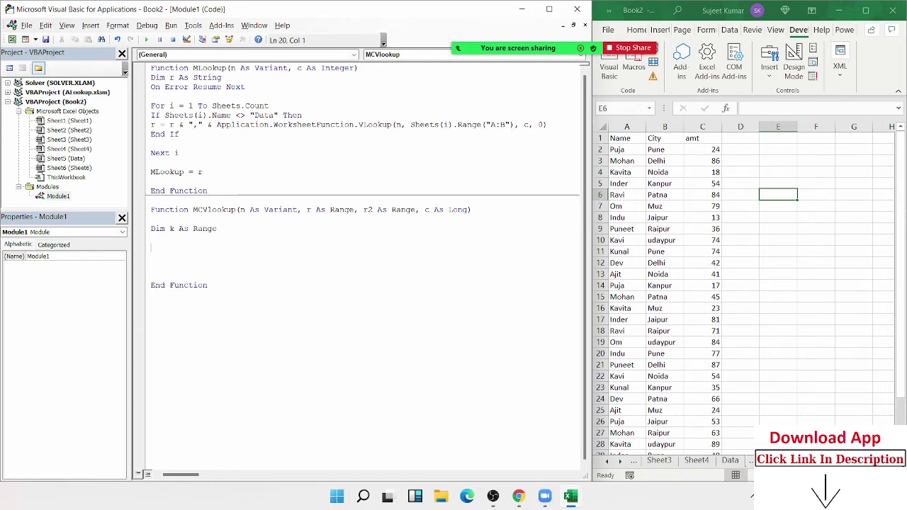
pyautogui.write('for each ')
pyautogui.write('k ')
pyautogui.write('in ')
pyautogui.write('r')
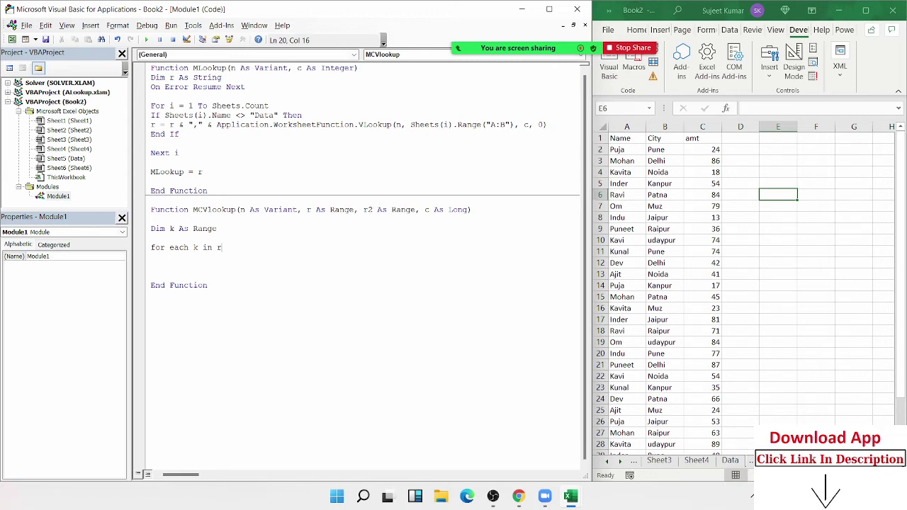
pyautogui.press('Return')
pyautogui.press('Return')
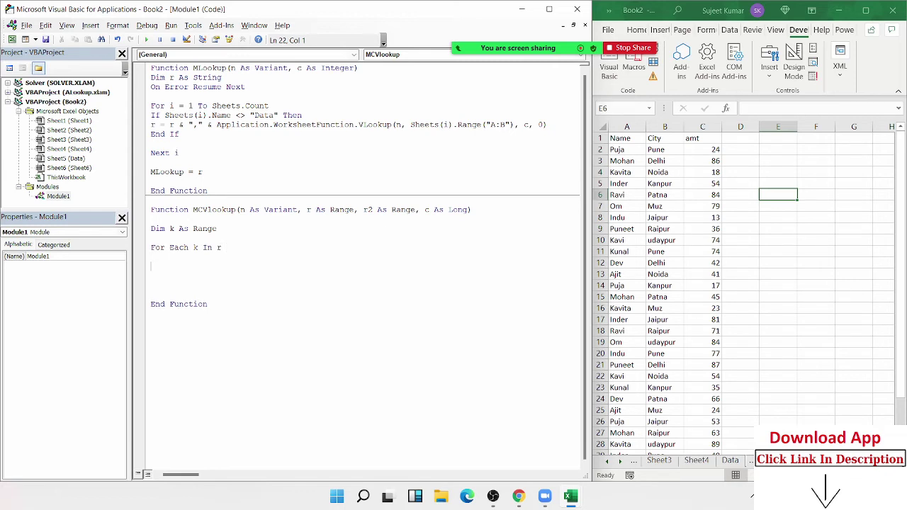
# Begin the If line testing k.Value = n1 and k
pyautogui.write('if ')
pyautogui.write('k')
pyautogui.press('BackSpace')
pyautogui.write('k.v')
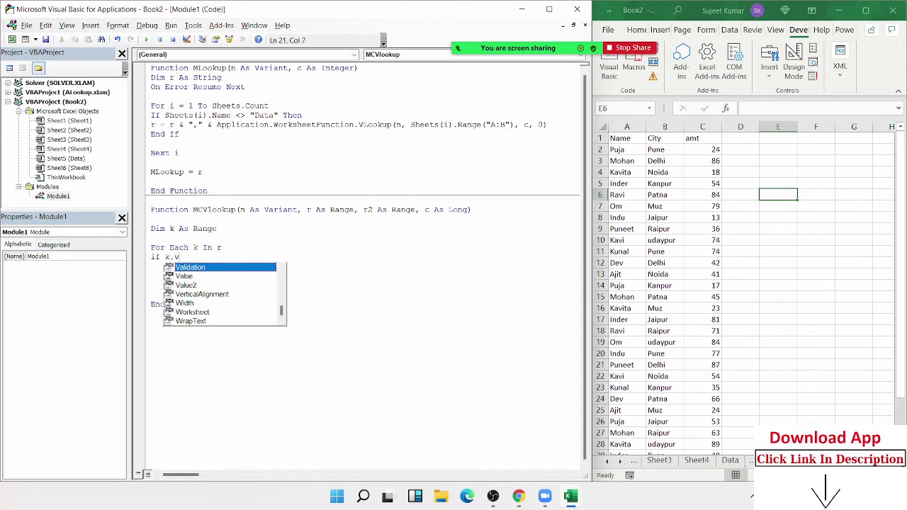
pyautogui.write('alu')
pyautogui.press('Tab')
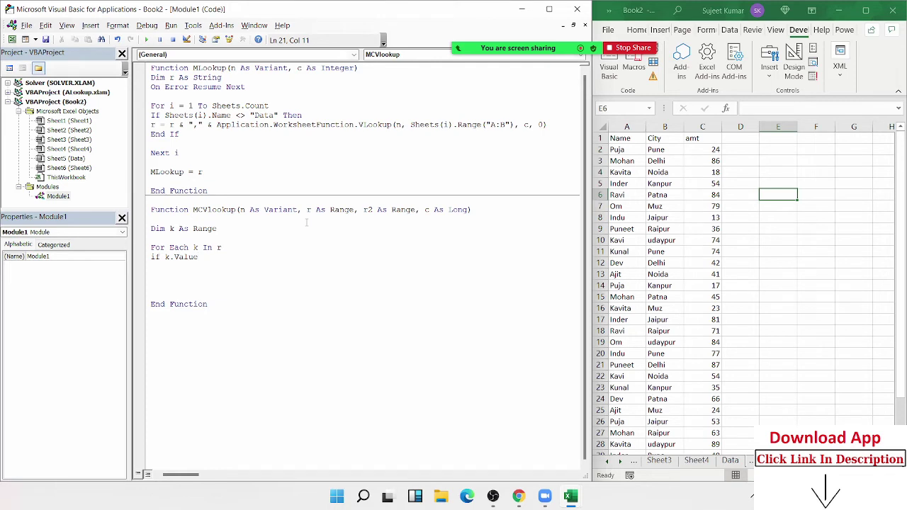
pyautogui.write(' = n')
pyautogui.write('1 ')
pyautogui.write('and ')
pyautogui.write('k.Offset')
pyautogui.write('(')
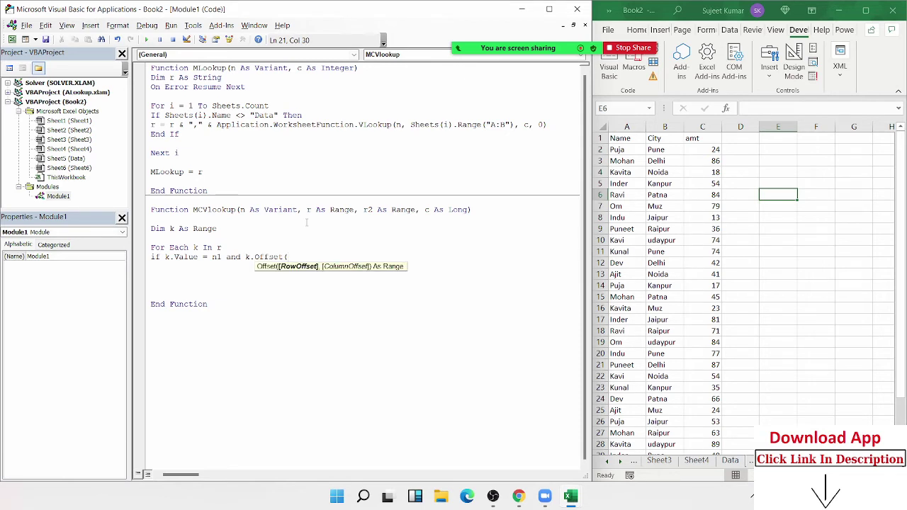
pyautogui.press('BackSpace')
pyautogui.press('BackSpace')
pyautogui.press('BackSpace')
pyautogui.press('BackSpace')
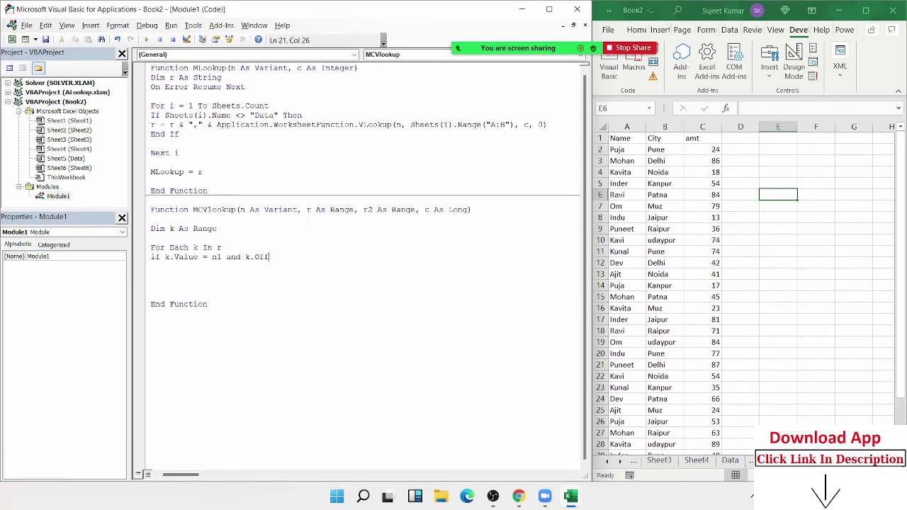
pyautogui.press('BackSpace')
pyautogui.press('BackSpace')
pyautogui.press('BackSpace')
# Remove the r2 As Range parameter from the MCVlookup header
pyautogui.click(409, 209)
pyautogui.press('Return')
pyautogui.moveTo(415, 209); pyautogui.dragTo(364, 211)
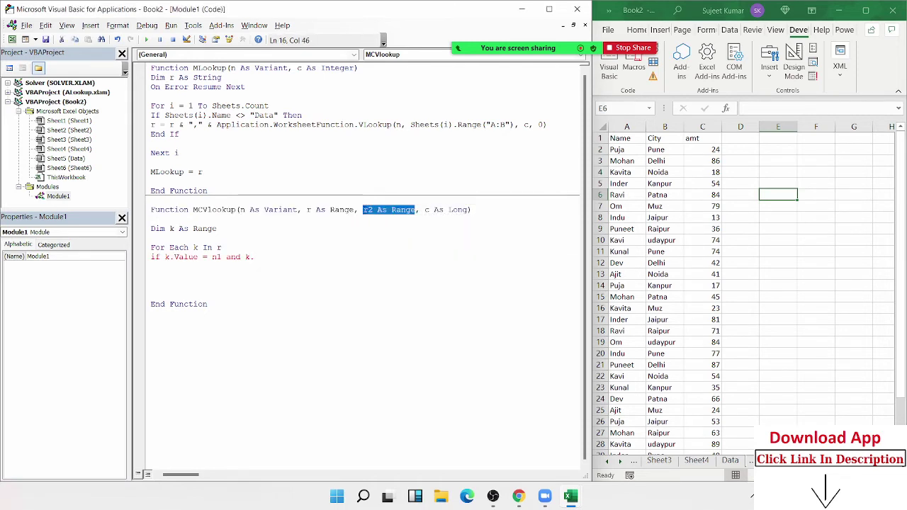
pyautogui.press('BackSpace')
# Complete the If line so it also tests k.Offset(0,1).Value = n2 Then
pyautogui.press('BackSpace')
pyautogui.press('BackSpace')
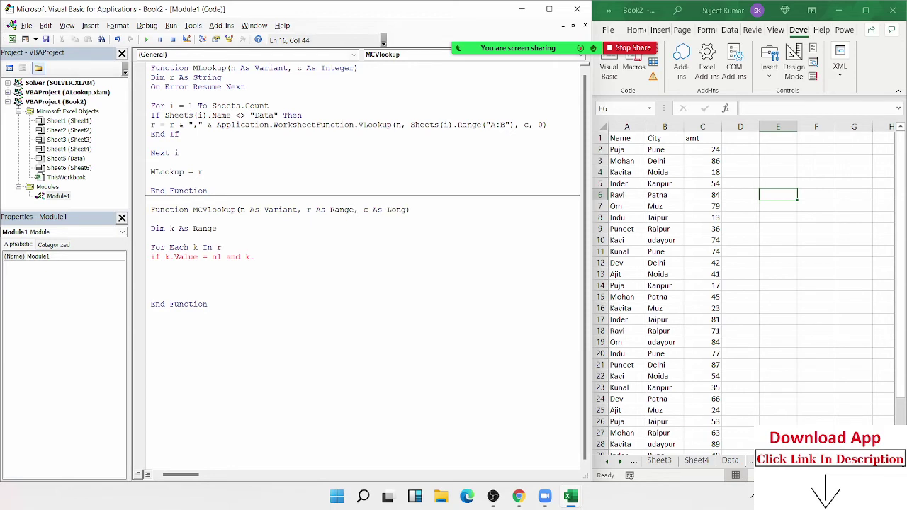
pyautogui.click(265, 258)
pyautogui.press('BackSpace')
pyautogui.write('.of')
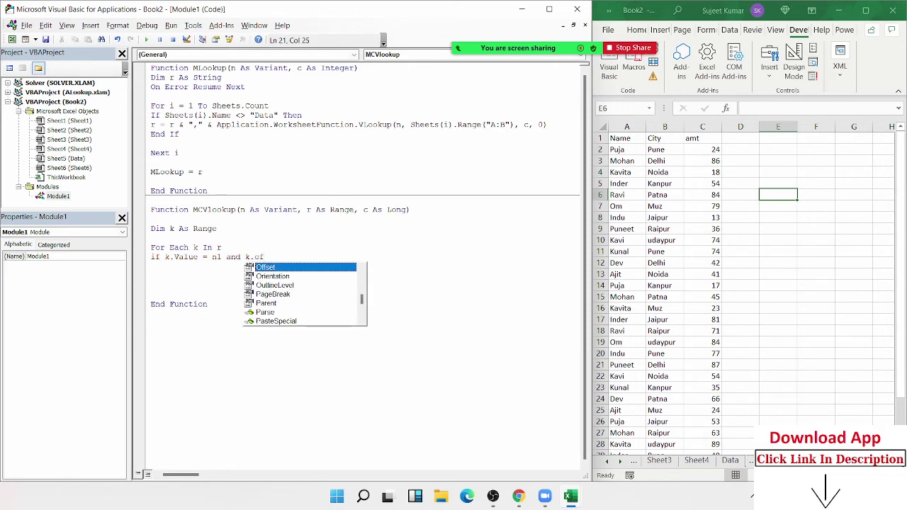
pyautogui.press('Tab')
pyautogui.write('(')
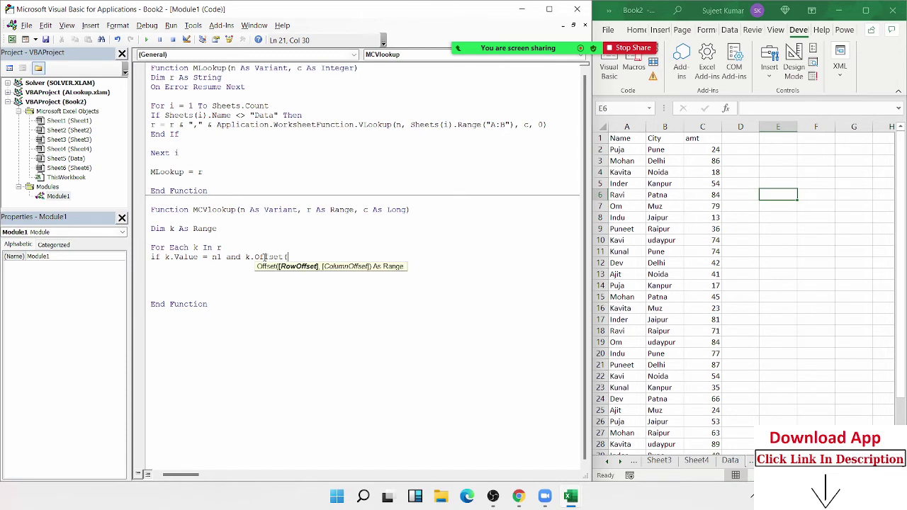
pyautogui.write('0')
pyautogui.write(',1).')
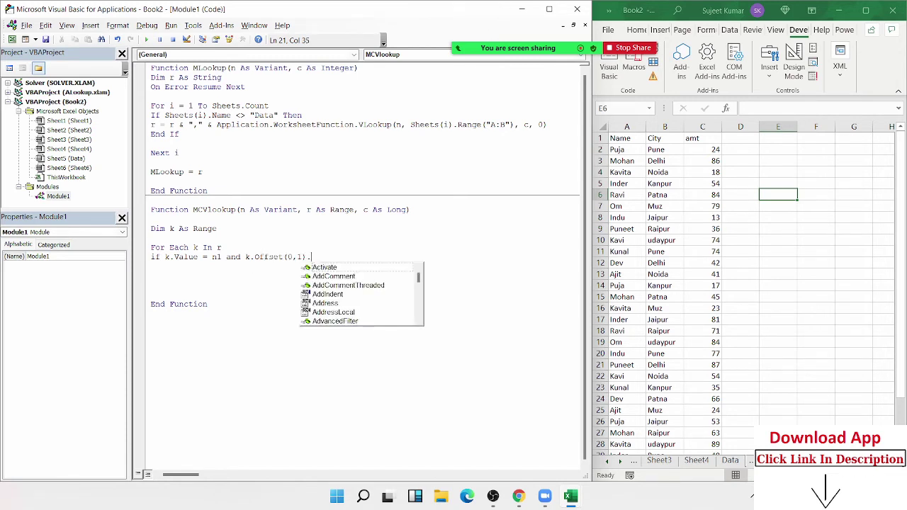
pyautogui.write('valu')
pyautogui.press('Tab')
pyautogui.write('= ')
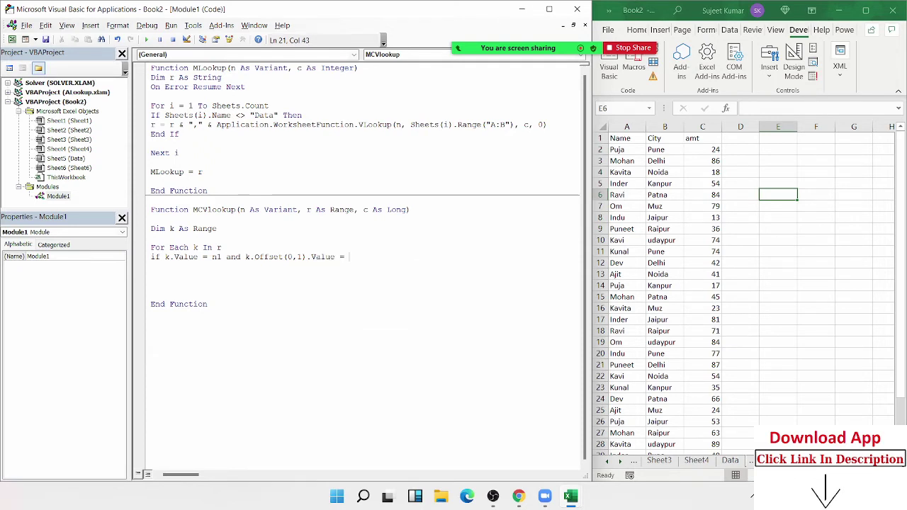
pyautogui.write('n2')
pyautogui.write(' then')
pyautogui.press('Return')
pyautogui.press('Return')
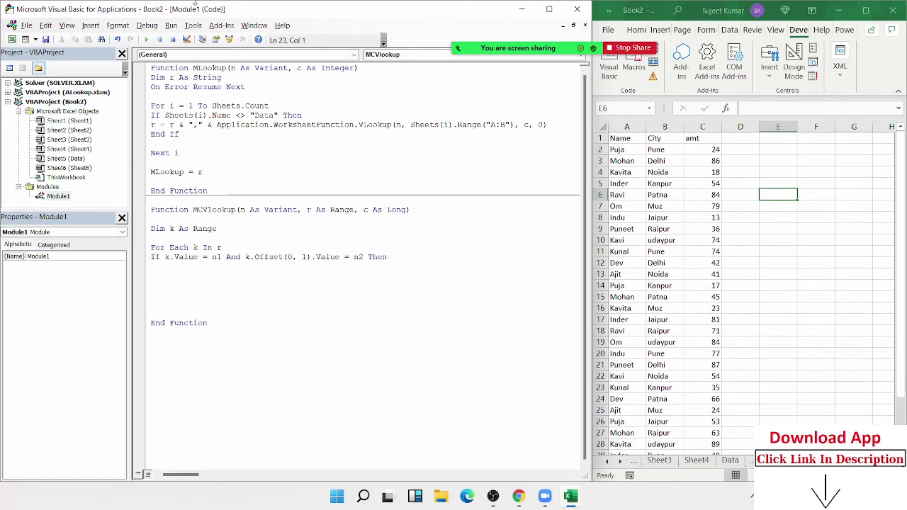
# Rename the parameters to n1 and n2 As Variant, then start a line under the If test
pyautogui.click(244, 209)
pyautogui.write('1')
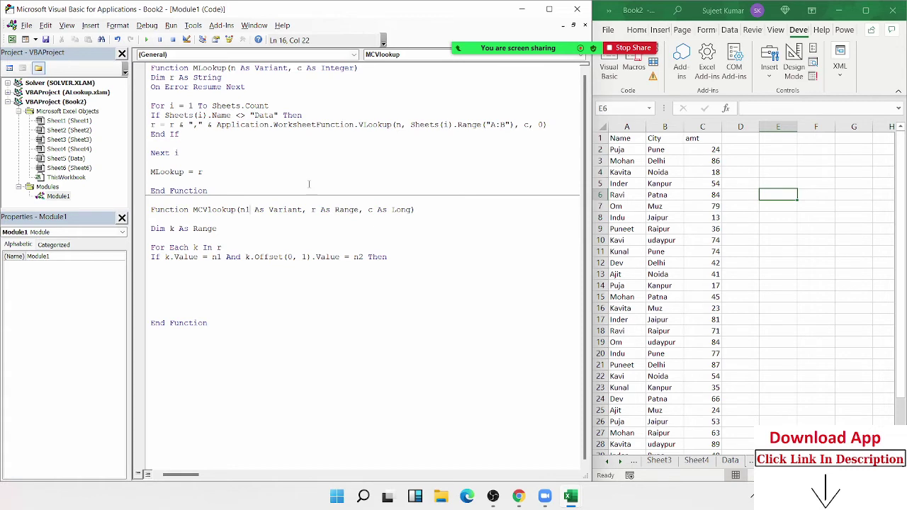
pyautogui.write(',')
pyautogui.press('BackSpace')
pyautogui.click(282, 210)
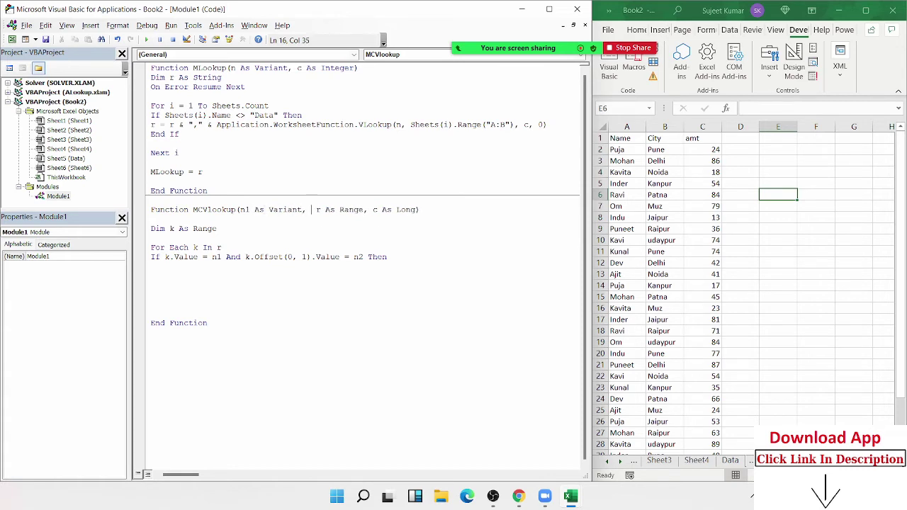
pyautogui.write('n2 as ')
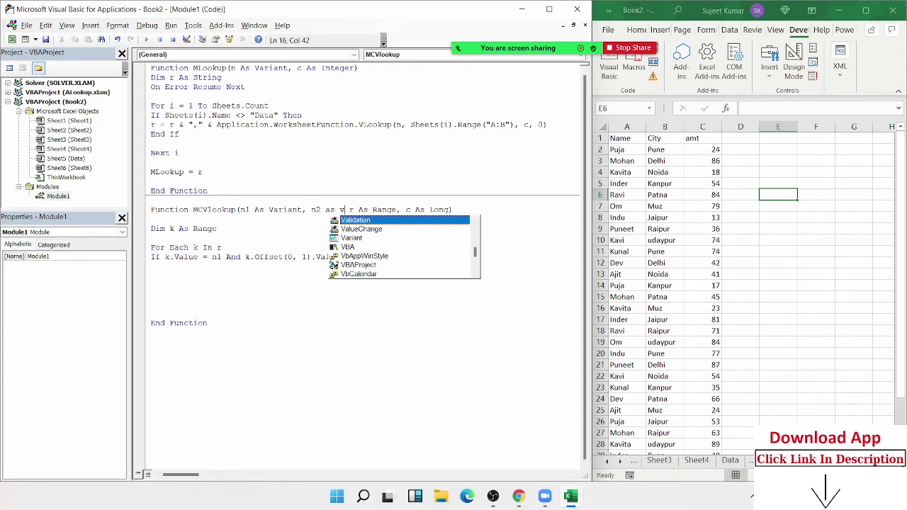
pyautogui.write('var')
pyautogui.press('Tab')
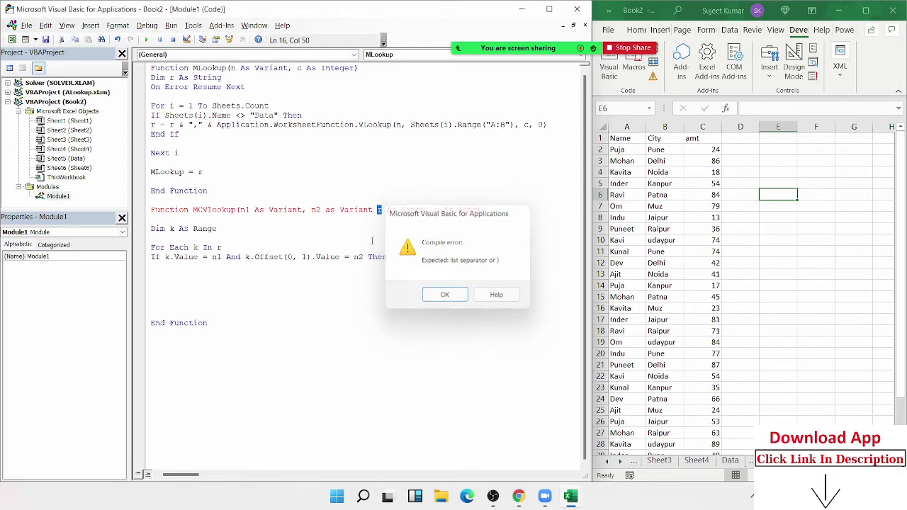
pyautogui.press('Return')
pyautogui.press('Right')
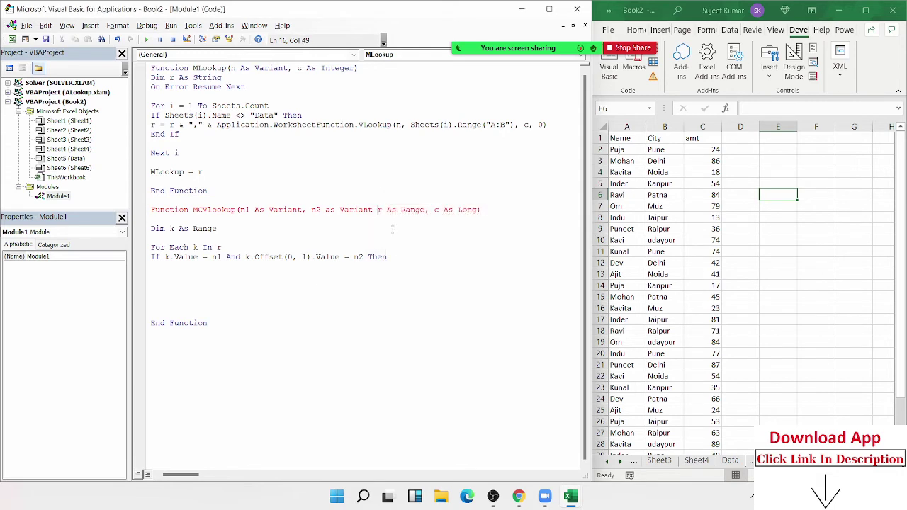
pyautogui.write(',')
pyautogui.click(369, 275)
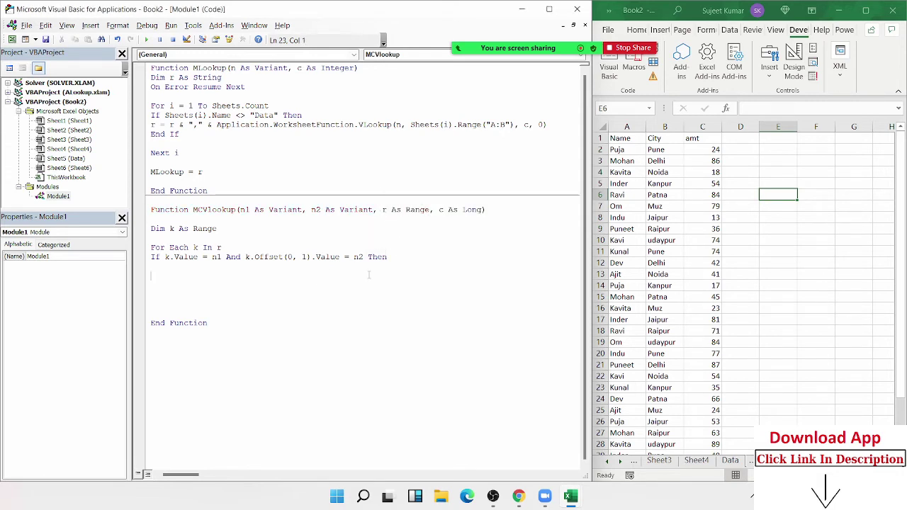
pyautogui.click(394, 259)
pyautogui.press('Return')
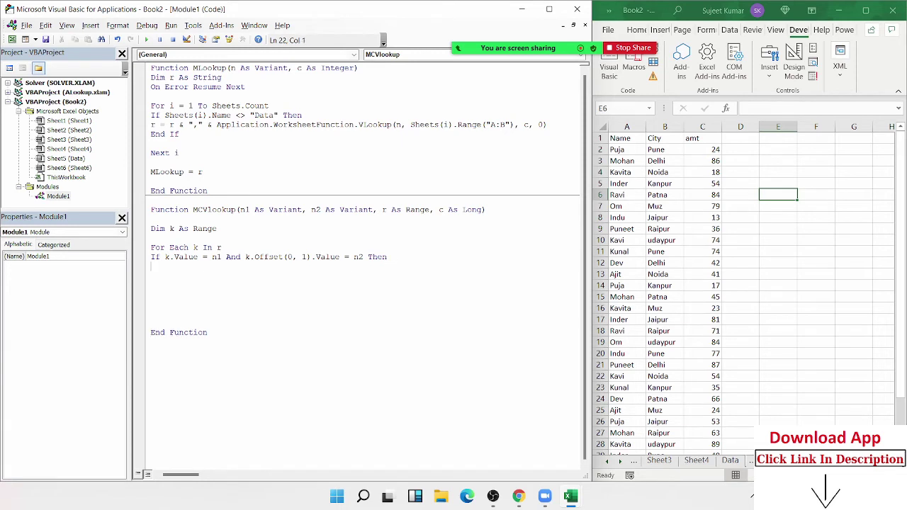
# Declare Dim rs As String above the loop
pyautogui.click(151, 238)
pyautogui.write('dim ')
pyautogui.write('rs as ')
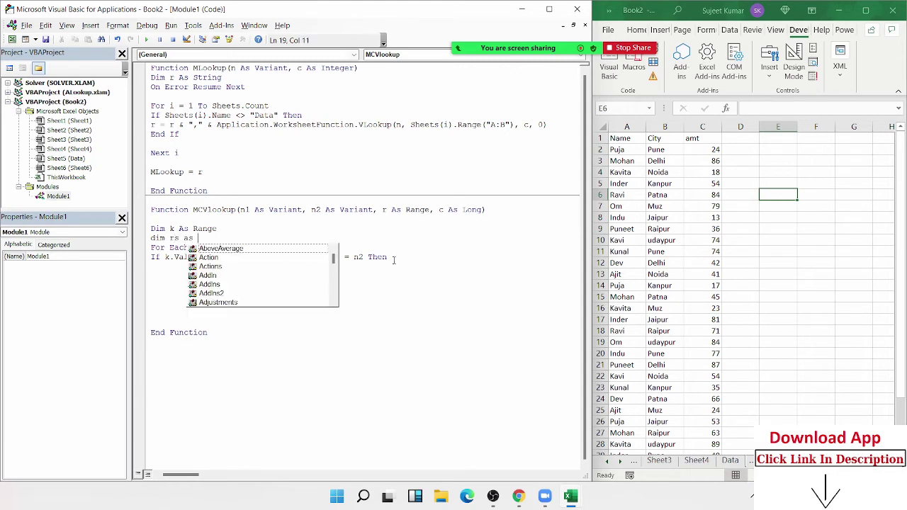
pyautogui.write('str')
pyautogui.press('Tab')
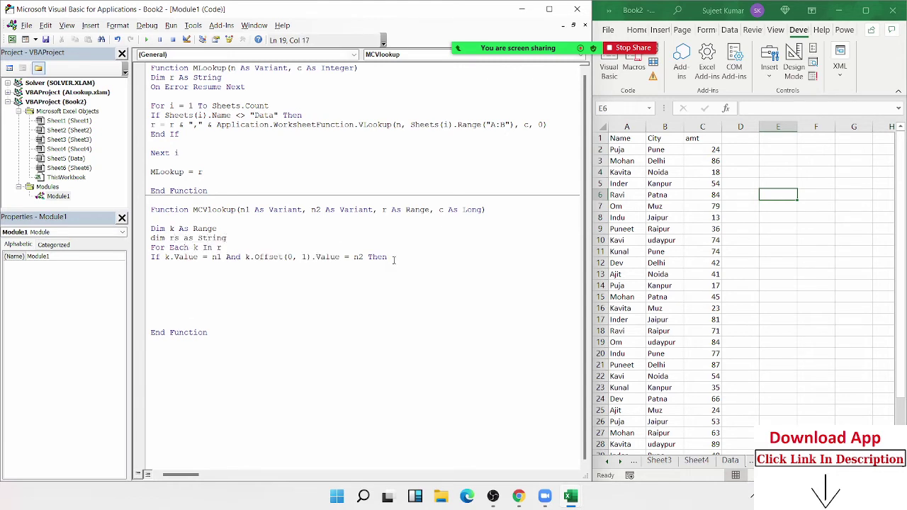
pyautogui.press('Down')
pyautogui.press('Down')
# Inside the If, assign rs = r.Offset(0,c).Value
pyautogui.press('Up')
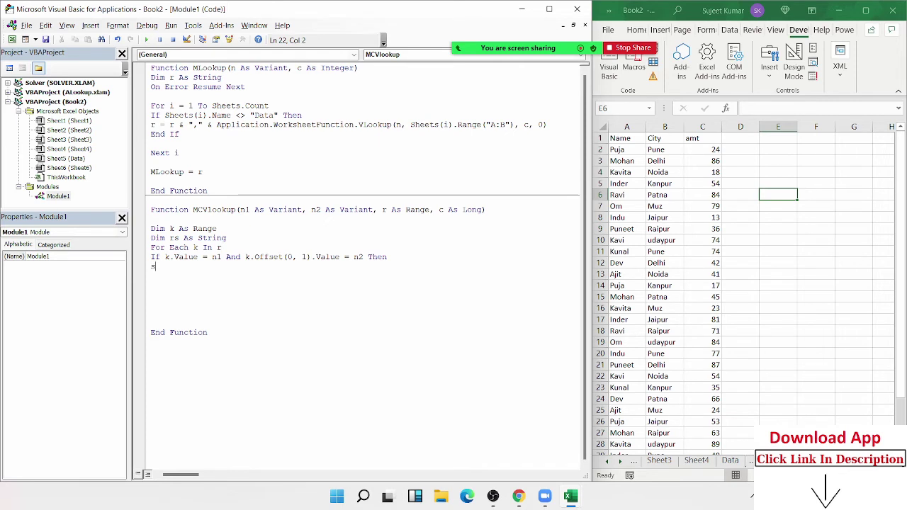
pyautogui.write('sr')
pyautogui.press('BackSpace')
pyautogui.press('BackSpace')
pyautogui.write('rs=')
pyautogui.write('r.of')
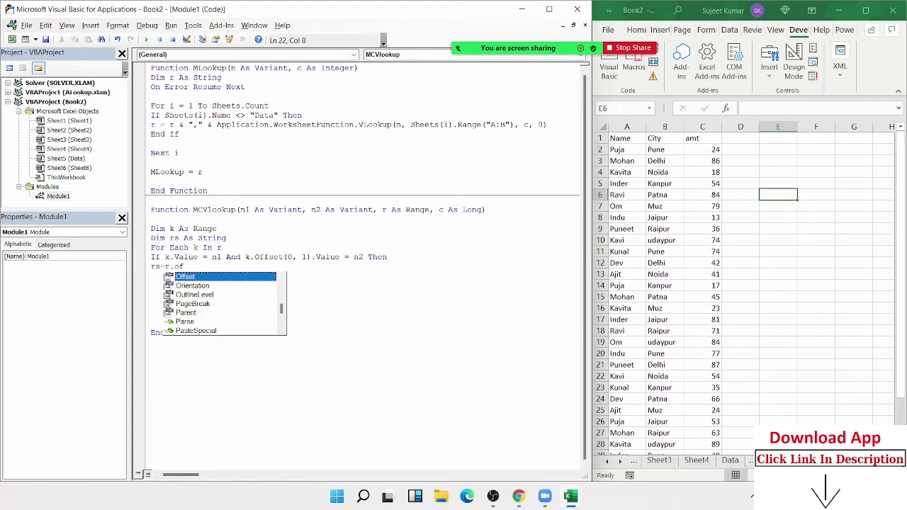
pyautogui.press('Tab')
pyautogui.write('(')
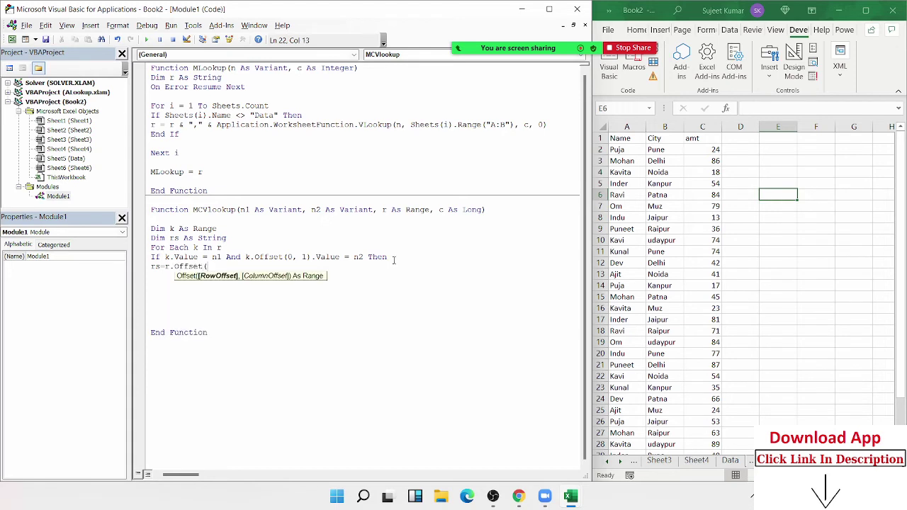
pyautogui.write('v')
pyautogui.press('BackSpace')
pyautogui.write('c')
pyautogui.write(',0')
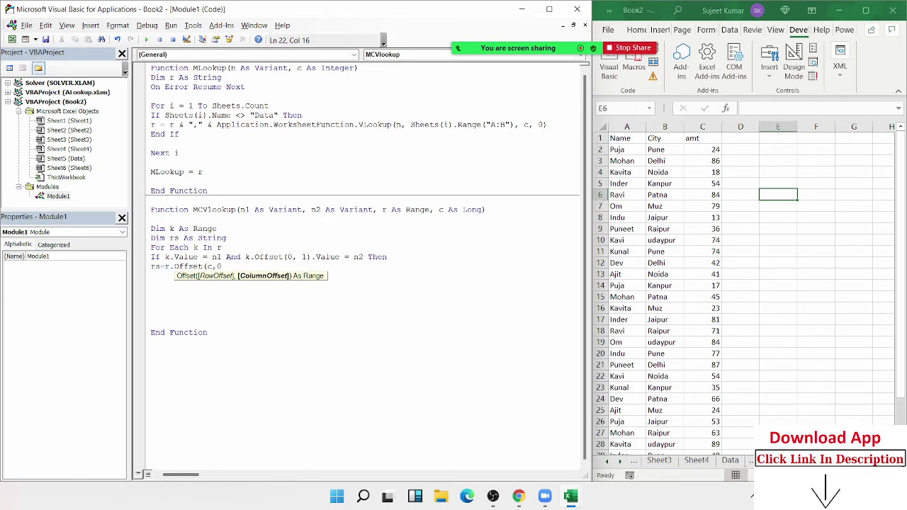
pyautogui.press('BackSpace')
pyautogui.press('BackSpace')
pyautogui.press('BackSpace')
pyautogui.write('0')
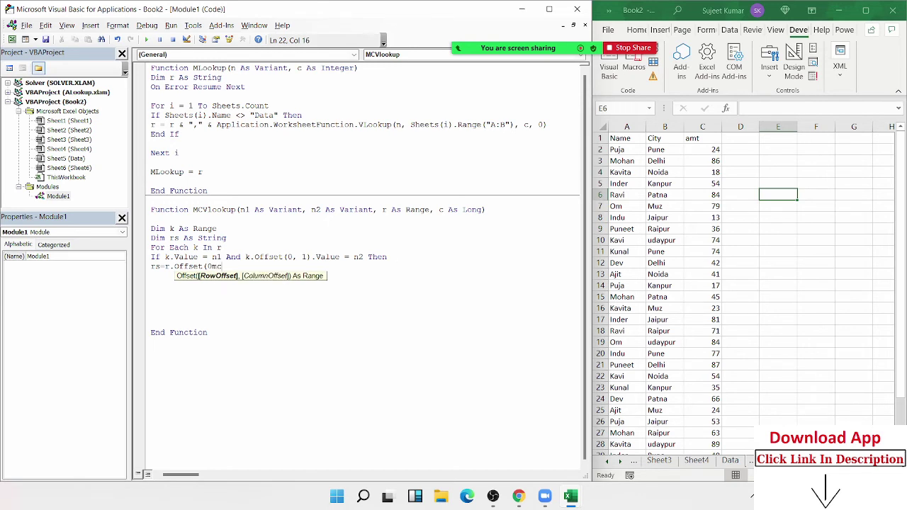
pyautogui.write(',c')
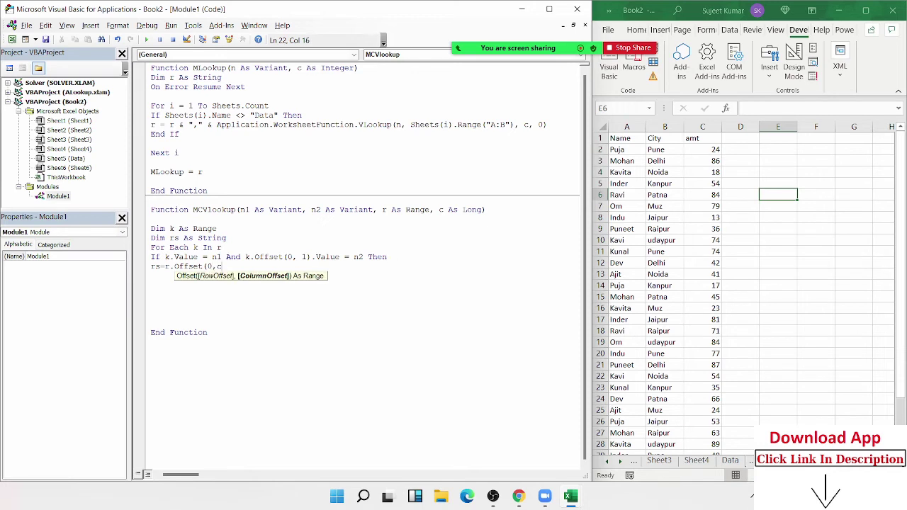
pyautogui.write(').Value')
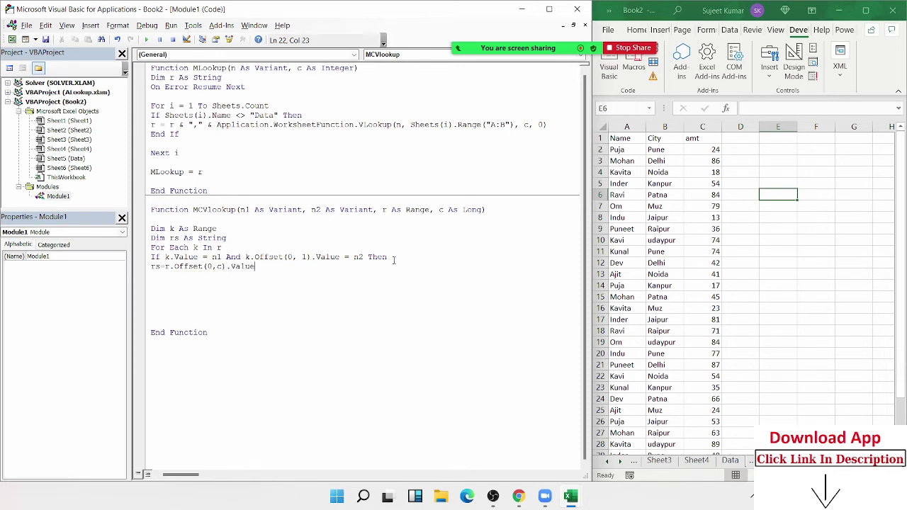
pyautogui.press('Return')
# Close the block with End If and next r
pyautogui.write('End If')
pyautogui.press('Return')
pyautogui.press('Return')
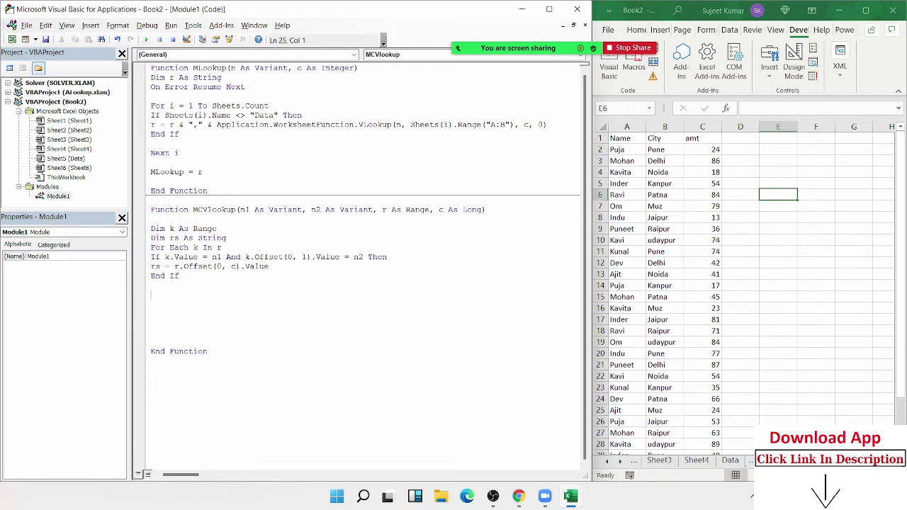
pyautogui.write('next r')
# Change Next r to Next k and add MCVlookup = rs before End Function
pyautogui.press('Return')
pyautogui.press('Return')
pyautogui.press('Return')
pyautogui.doubleClick(187, 296)
pyautogui.write('k')
pyautogui.write('M')
pyautogui.write('C')
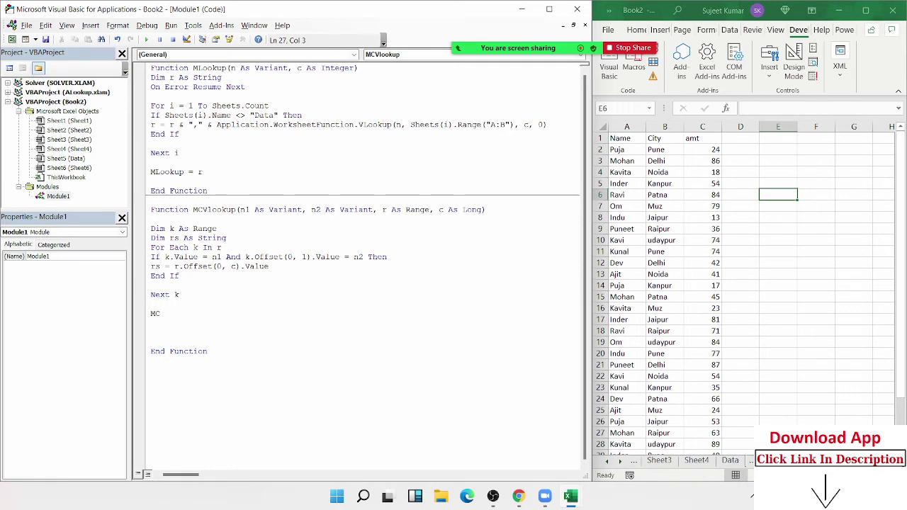
pyautogui.write('Vlook')
pyautogui.write('up =')
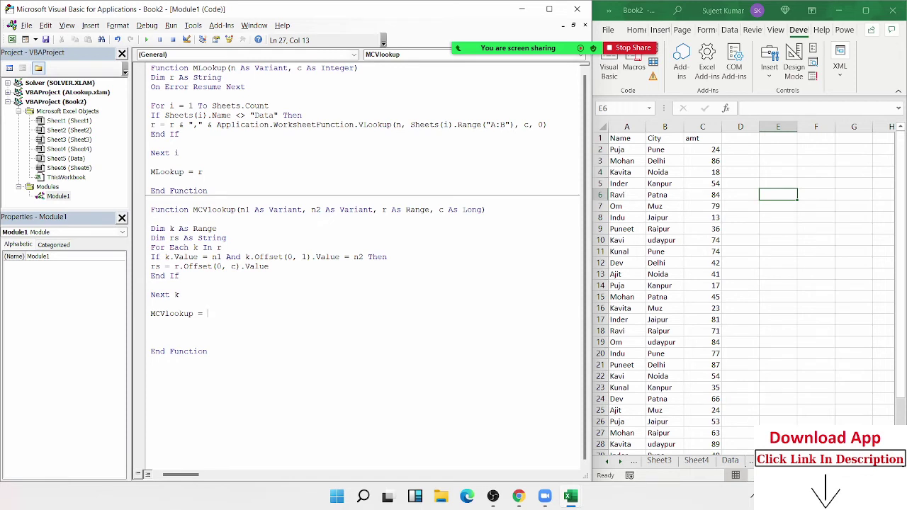
pyautogui.write('rs')
pyautogui.click(150, 304)
pyautogui.click(193, 333)
# On the data sheet, enter a test name in E4 and Pune in F4
pyautogui.click(774, 184)
pyautogui.click(793, 174)
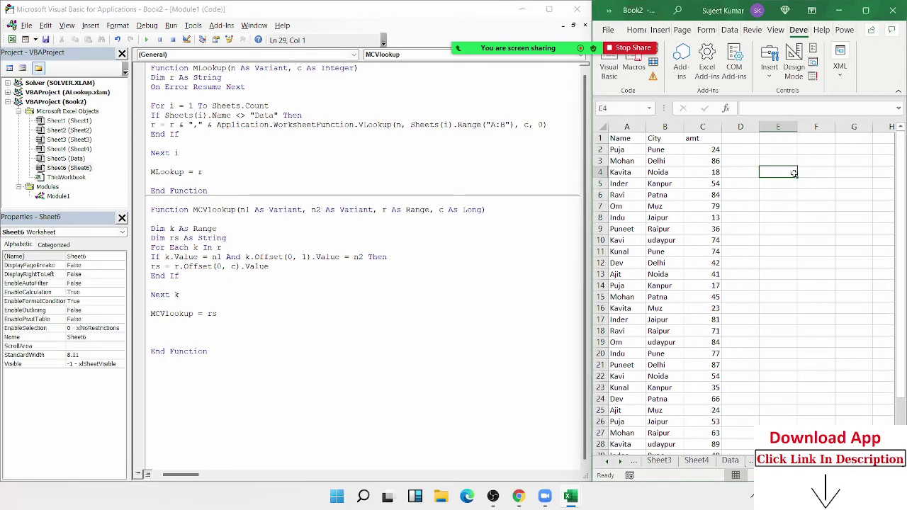
pyautogui.write('Puja')
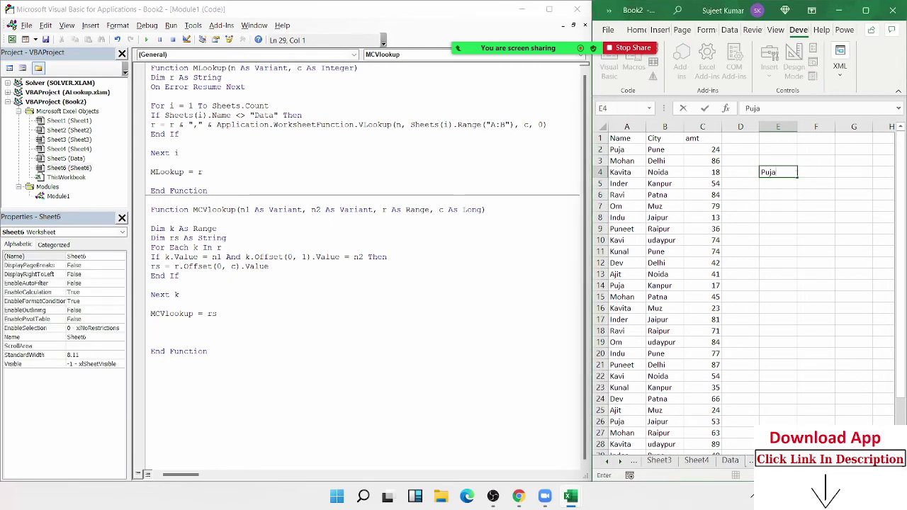
pyautogui.press('Tab')
pyautogui.write('P')
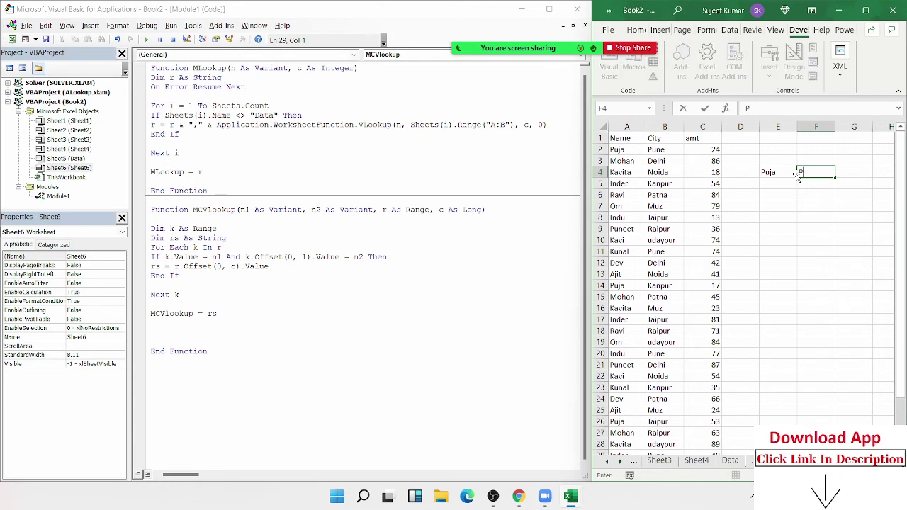
pyautogui.write('i')
pyautogui.press('BackSpace')
pyautogui.write('une')
pyautogui.press('Tab')
# Enter =MCVlookup(E4,F4,A2:A33,2) in G4, which returns #VALUE!
pyautogui.write('=')
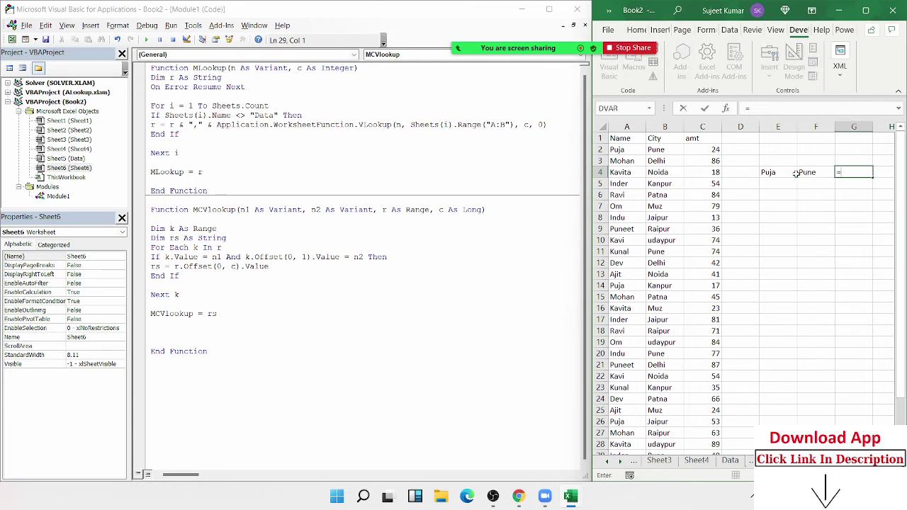
pyautogui.write('mcv')
pyautogui.press('Tab')
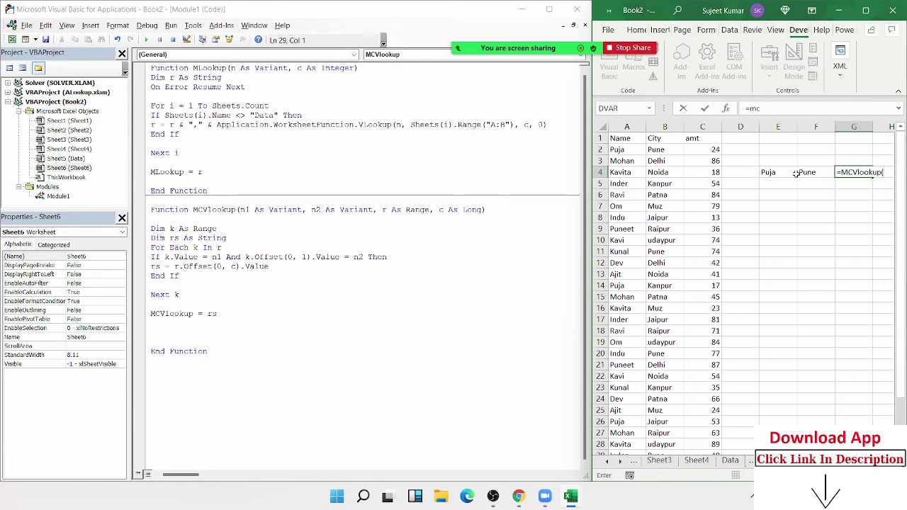
pyautogui.click(793, 173)
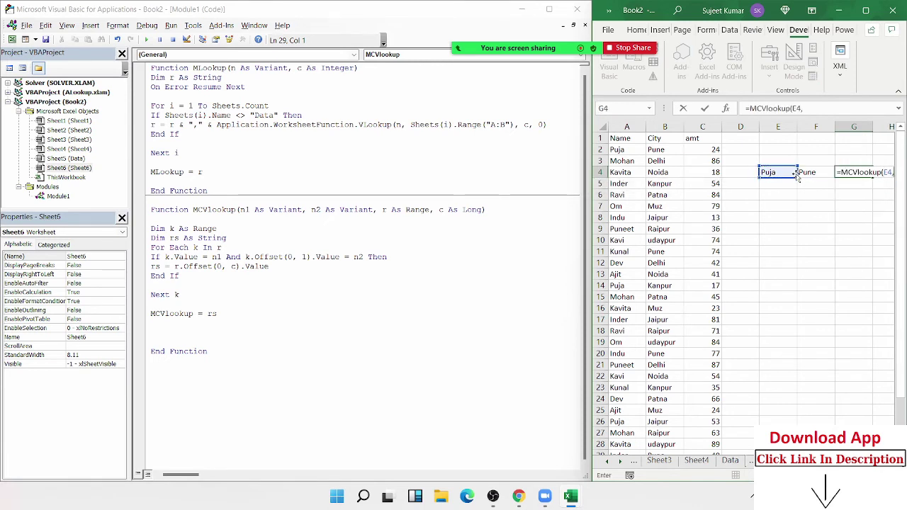
pyautogui.write(',')
pyautogui.click(800, 174)
pyautogui.write(',')
pyautogui.press('Left')
pyautogui.press('Left')
pyautogui.press('Left')
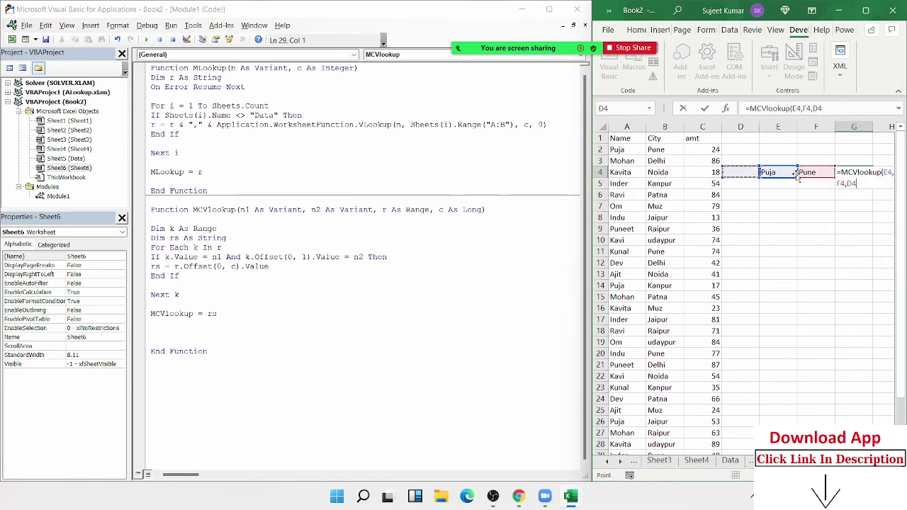
pyautogui.press('Left')
pyautogui.press('Left')
pyautogui.press('Left')
pyautogui.press('Up')
pyautogui.press('Up')
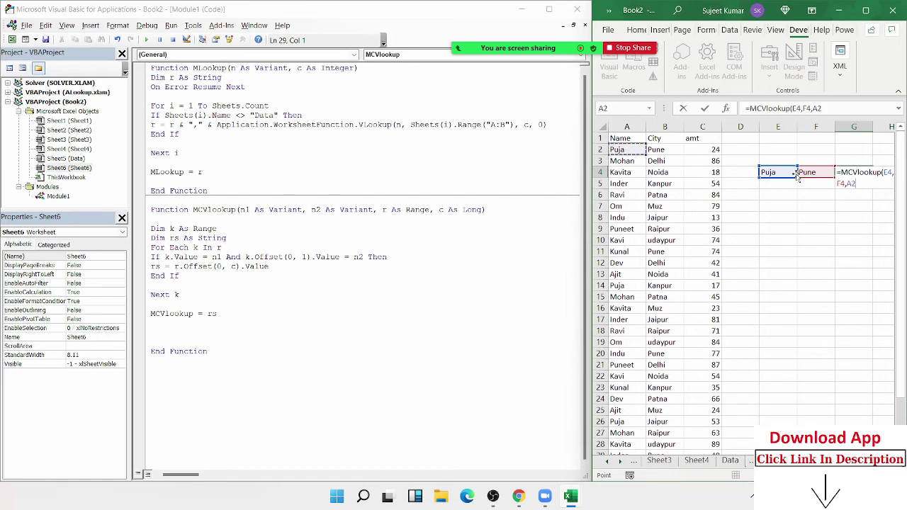
pyautogui.hotkey('shift', 'Down')
pyautogui.hotkey('shift', 'Down')
pyautogui.hotkey('shift', 'Down')
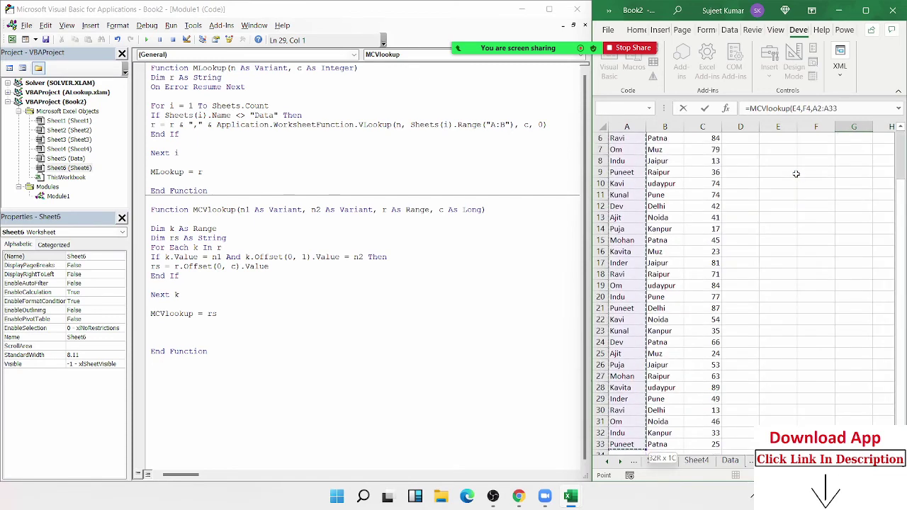
pyautogui.write(',2')
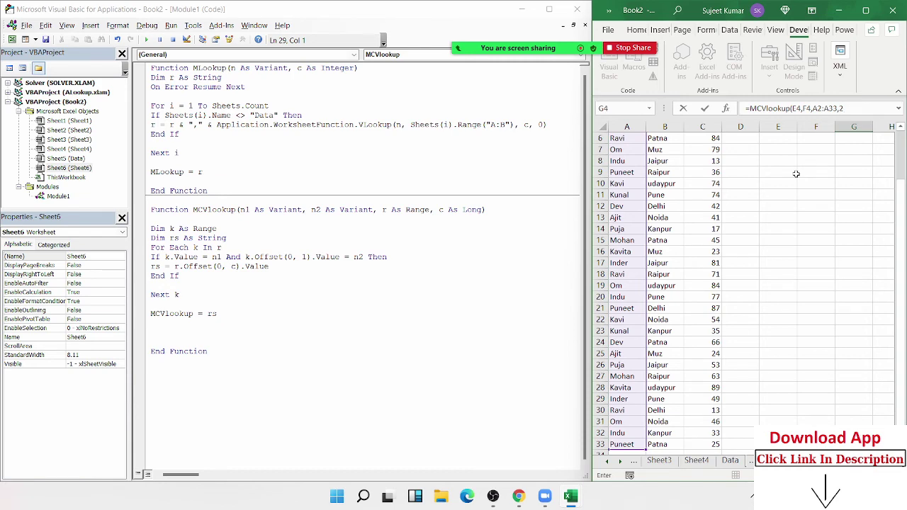
pyautogui.press('Return')
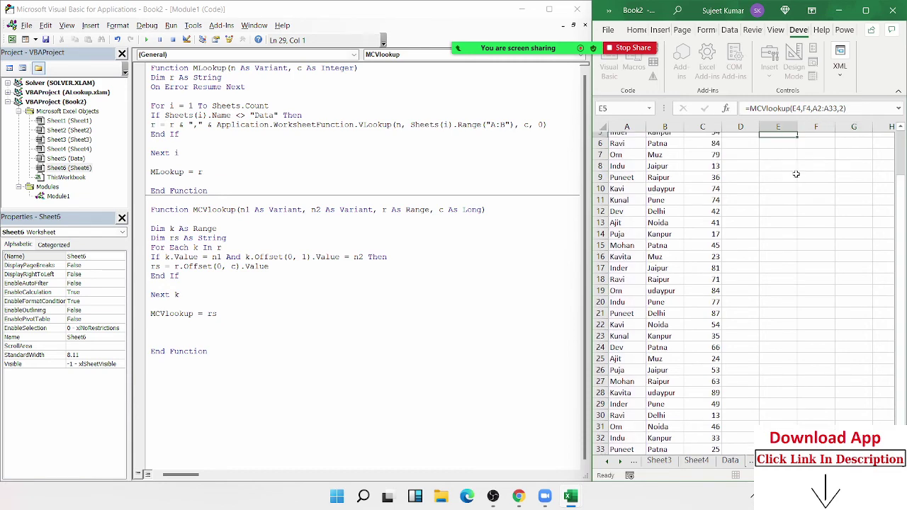
pyautogui.press('Right')
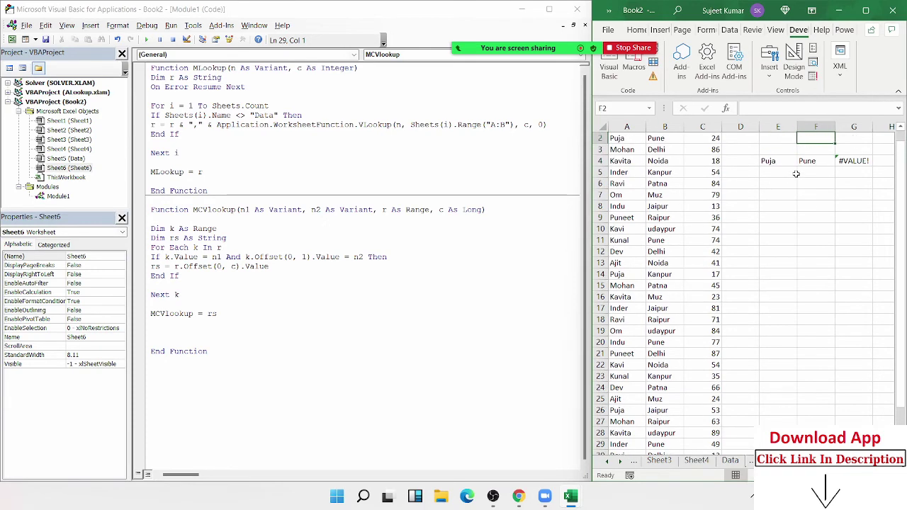
pyautogui.press('Right')
pyautogui.press('Right')
pyautogui.press('Right')
pyautogui.press('Down')
pyautogui.press('Left')
pyautogui.press('Left')
pyautogui.press('Down')
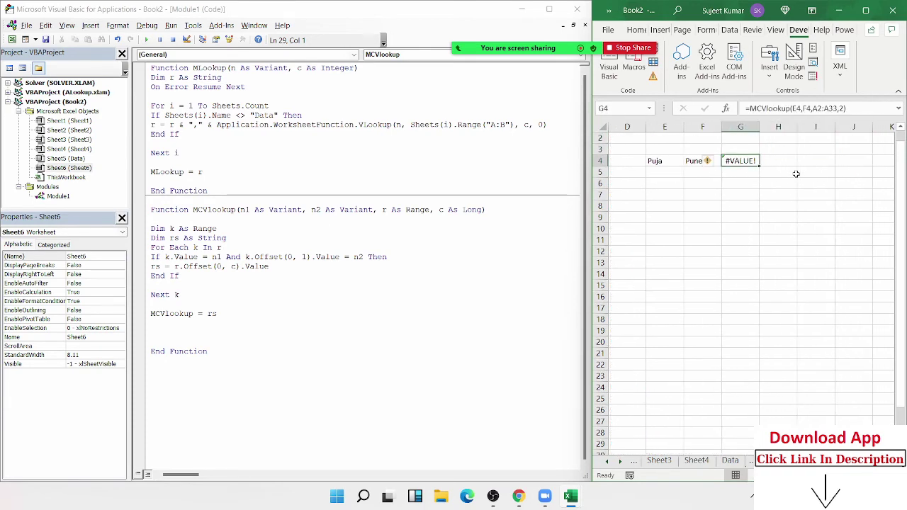
# Open G4's MCVlookup formula for editing and close the low-battery notification
pyautogui.press('F2')
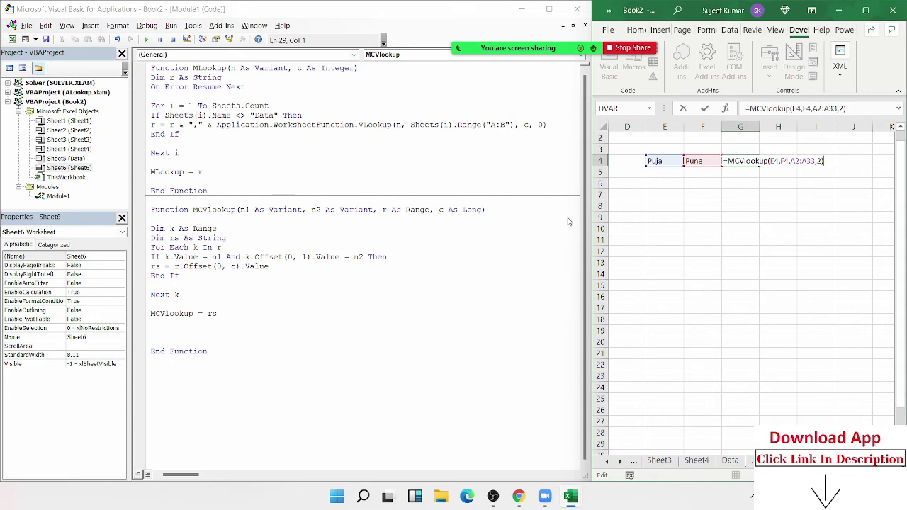
pyautogui.click(794, 165)
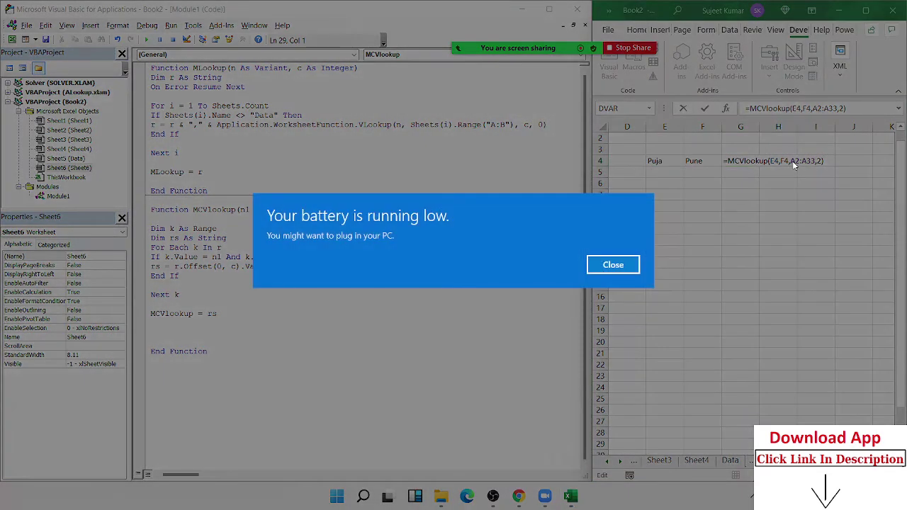
pyautogui.click(627, 265)
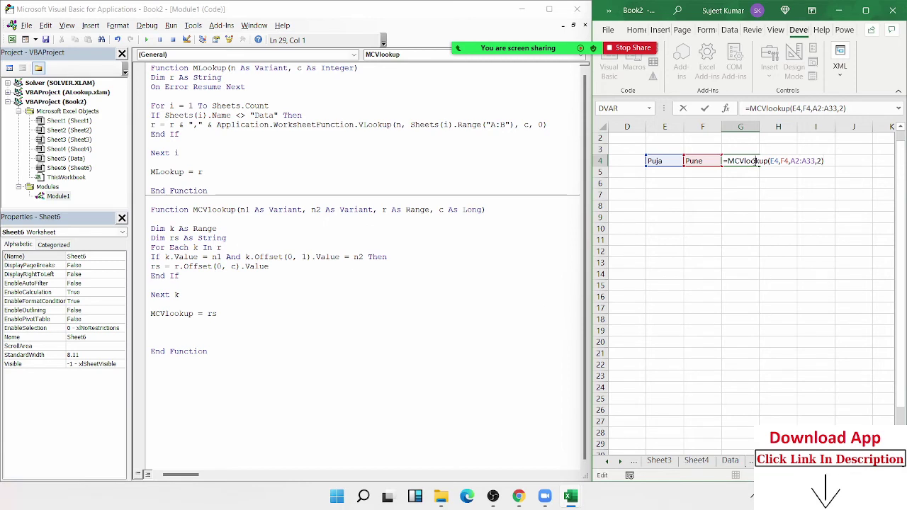
# Commit the G4 formula and add a blank line after the 'Dim rs As String' declaration
pyautogui.hotkey('ctrl', 'Return')
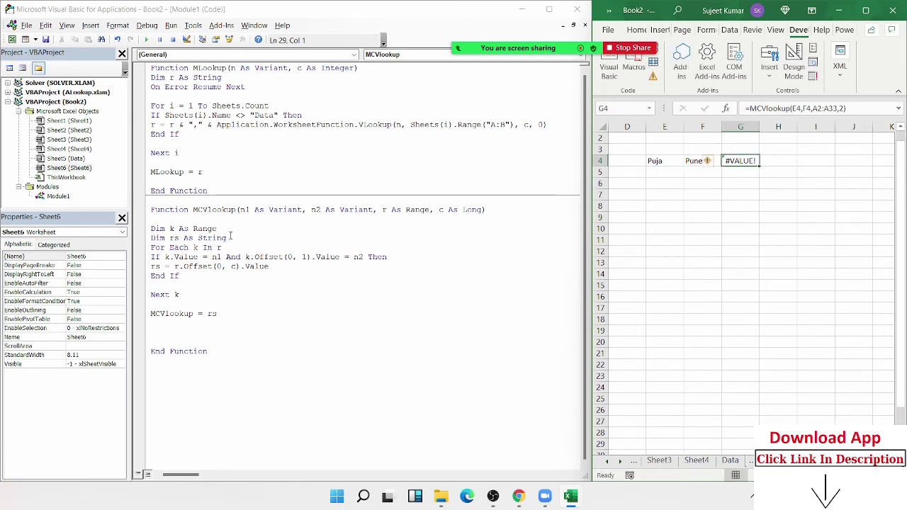
pyautogui.click(227, 237)
pyautogui.moveTo(229, 238); pyautogui.dragTo(155, 239)
pyautogui.click(236, 238)
pyautogui.press('Return')
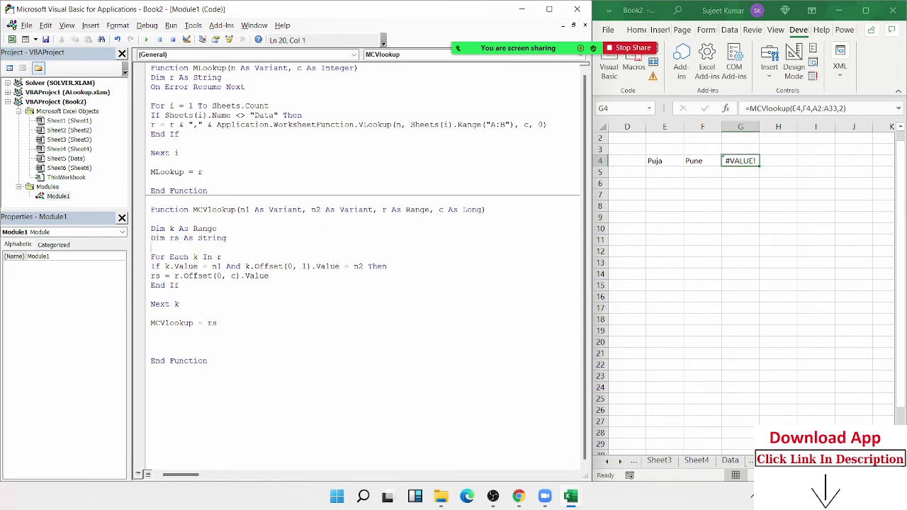
# Review the MCVlookup For Each loop and its two criterion checks on Value, n1 and Offset
pyautogui.click(190, 257)
pyautogui.doubleClick(395, 209)
pyautogui.doubleClick(219, 257)
pyautogui.doubleClick(185, 266)
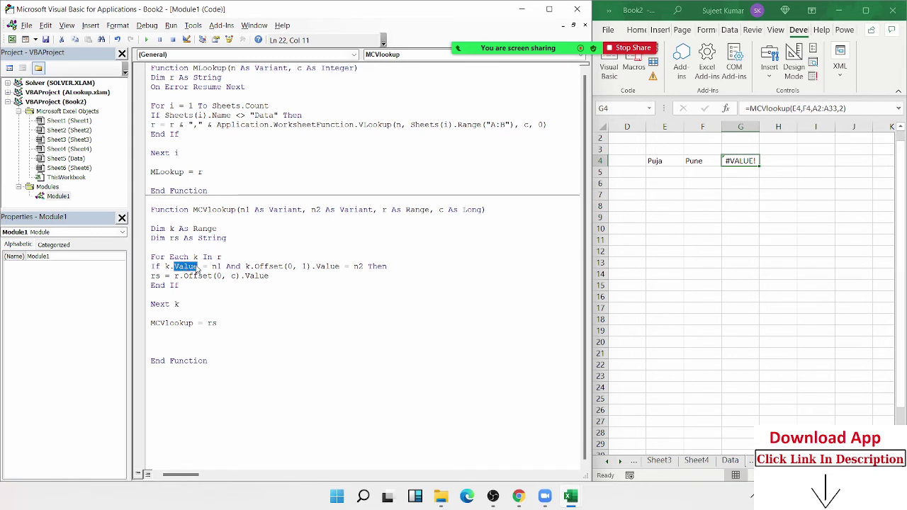
pyautogui.doubleClick(216, 266)
pyautogui.click(228, 267)
pyautogui.doubleClick(262, 267)
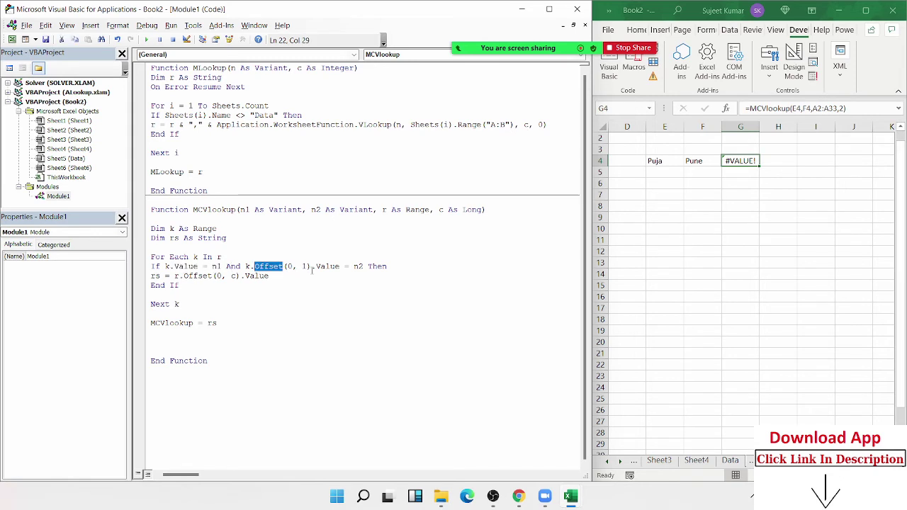
# Check the Offset result assignment and returned rs, then reopen the G4 formula for editing
pyautogui.doubleClick(205, 277)
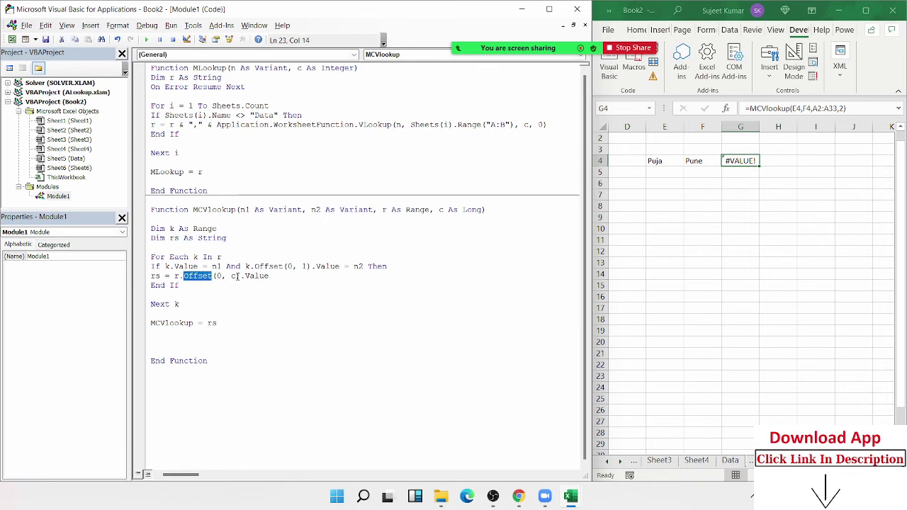
pyautogui.doubleClick(234, 275)
pyautogui.click(180, 285)
pyautogui.doubleClick(210, 323)
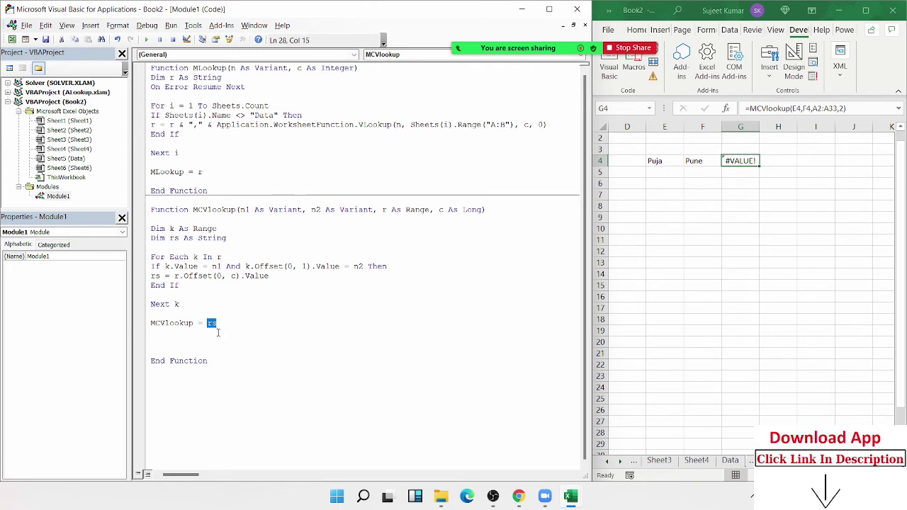
pyautogui.click(735, 160)
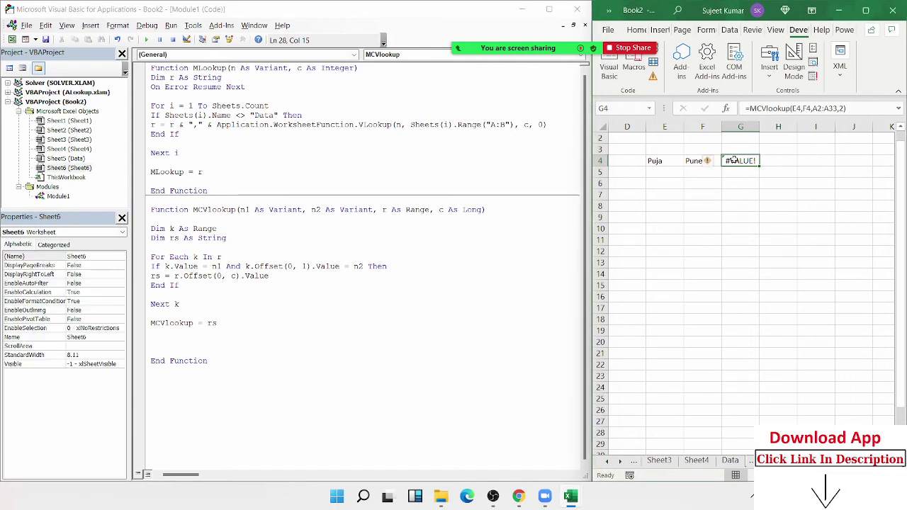
pyautogui.doubleClick(735, 160)
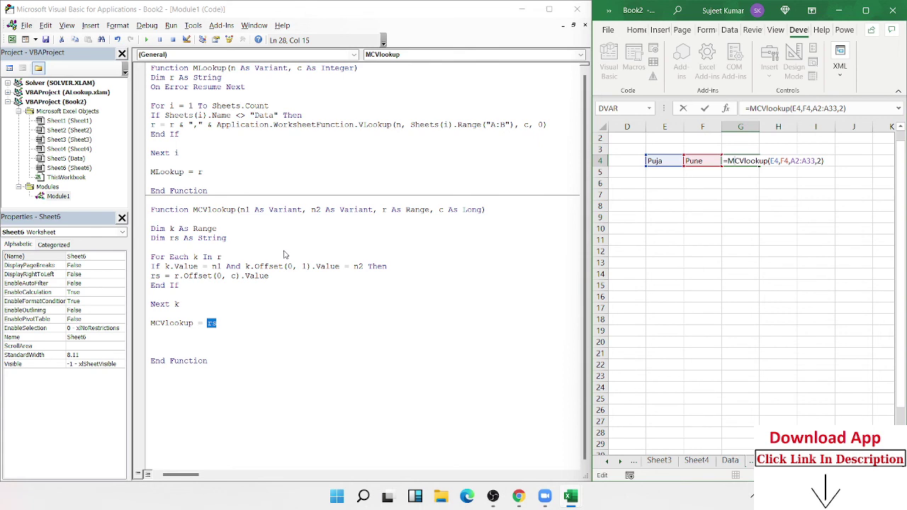
# Start the Zoom personal meeting unmuted, share the entire screen, then minimize the meeting window
pyautogui.click(551, 489)
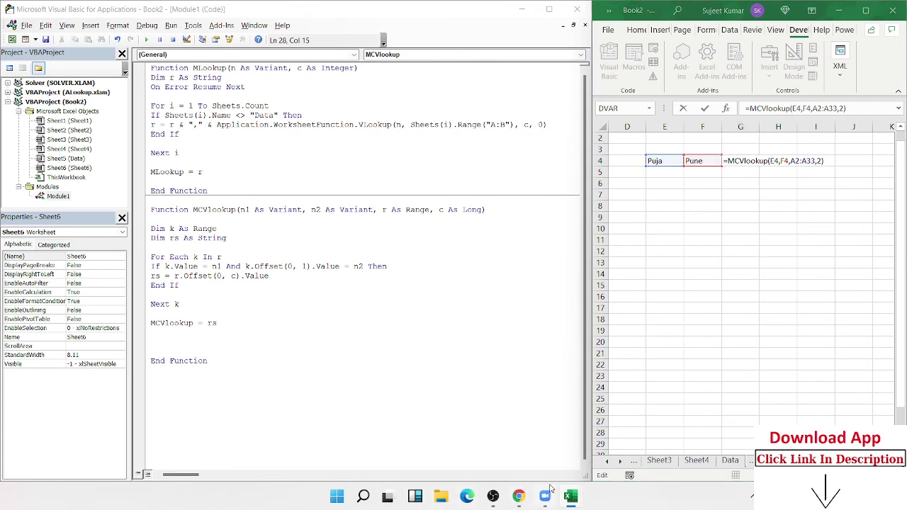
pyautogui.click(428, 181)
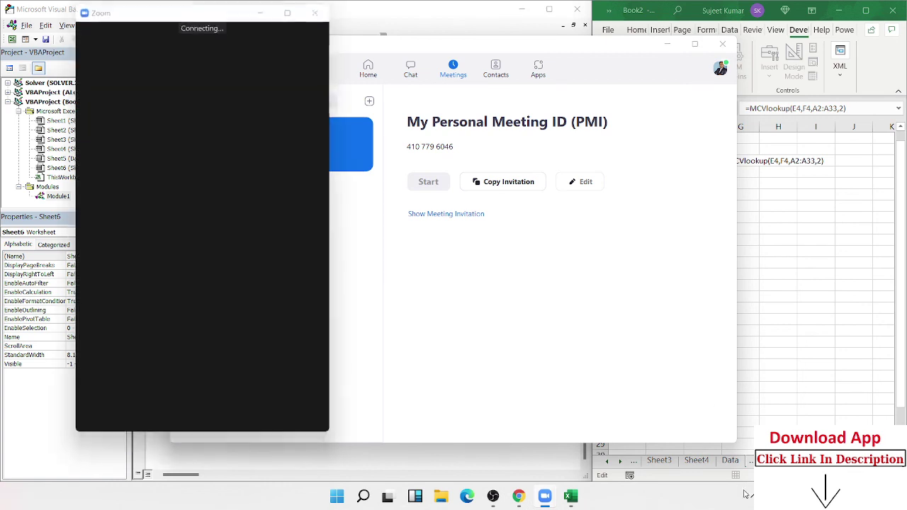
pyautogui.click(748, 494)
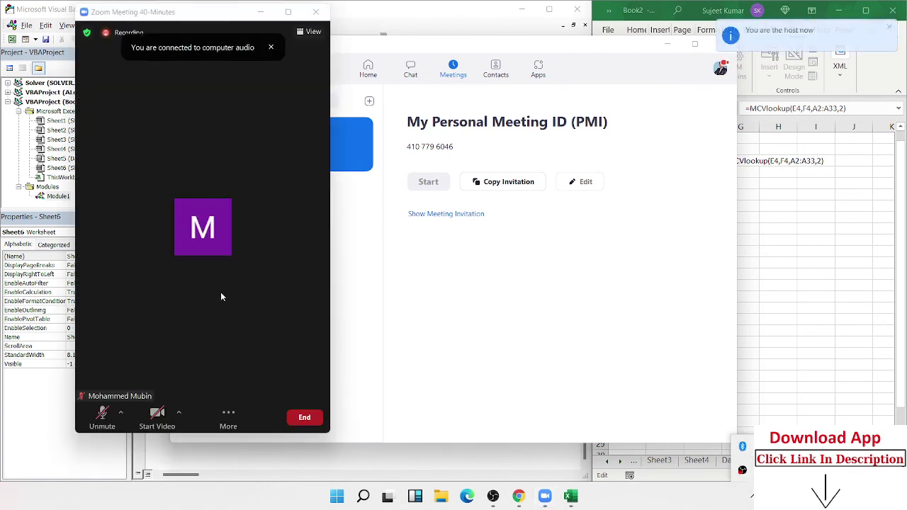
pyautogui.click(102, 415)
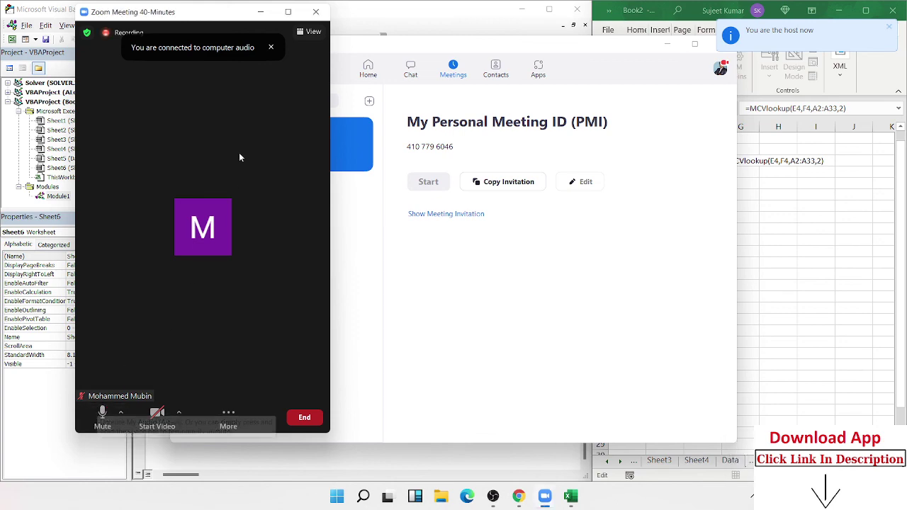
pyautogui.click(288, 11)
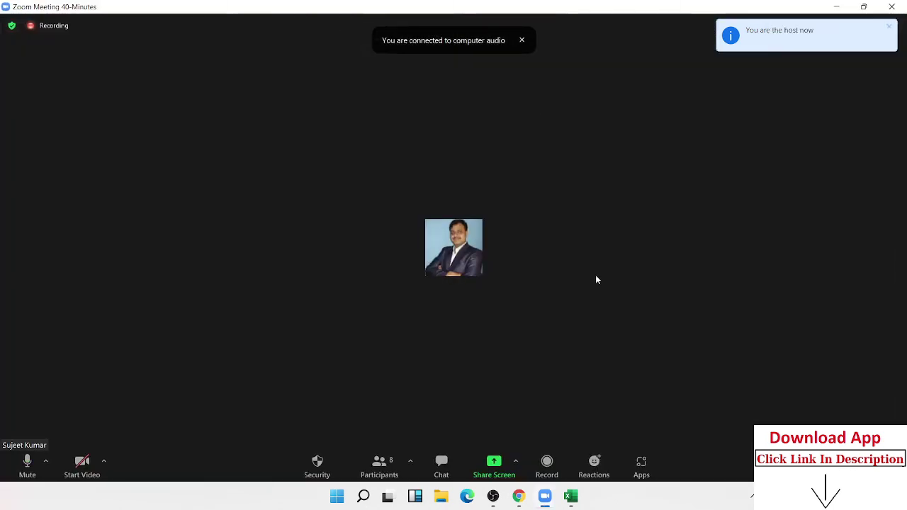
pyautogui.click(494, 464)
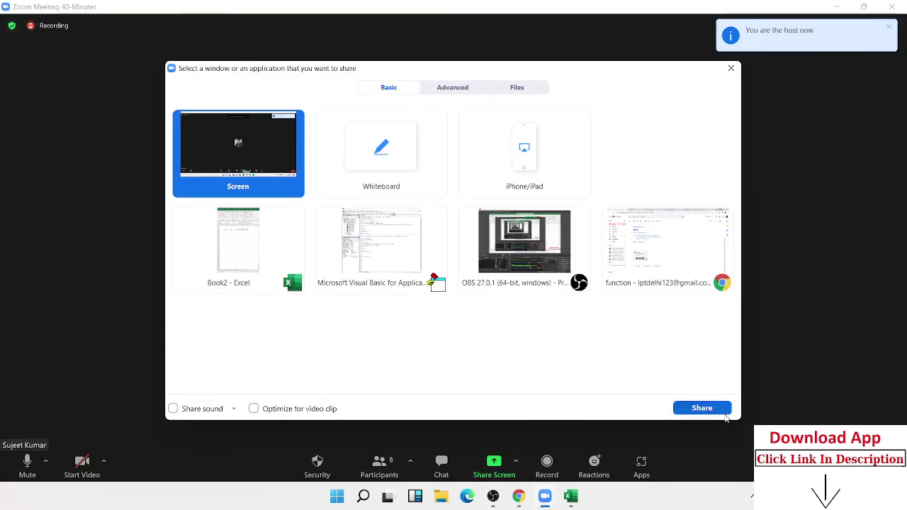
pyautogui.click(723, 412)
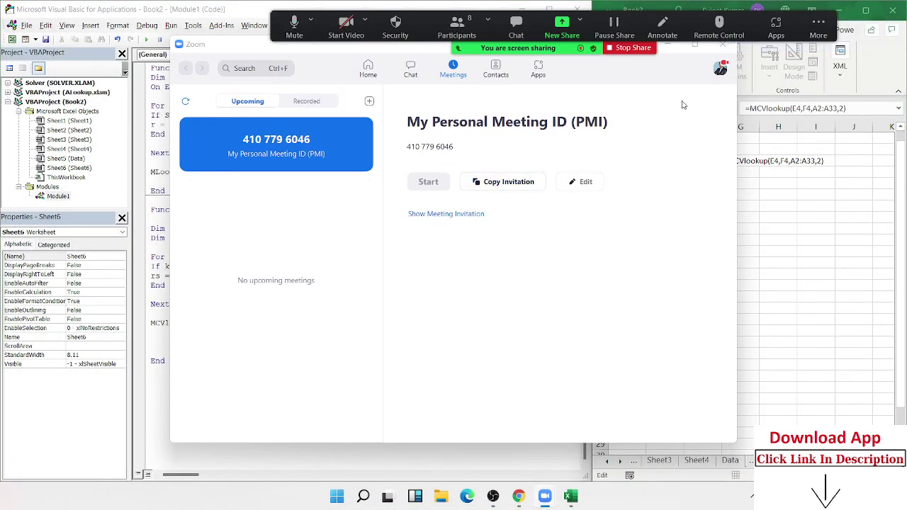
pyautogui.click(720, 47)
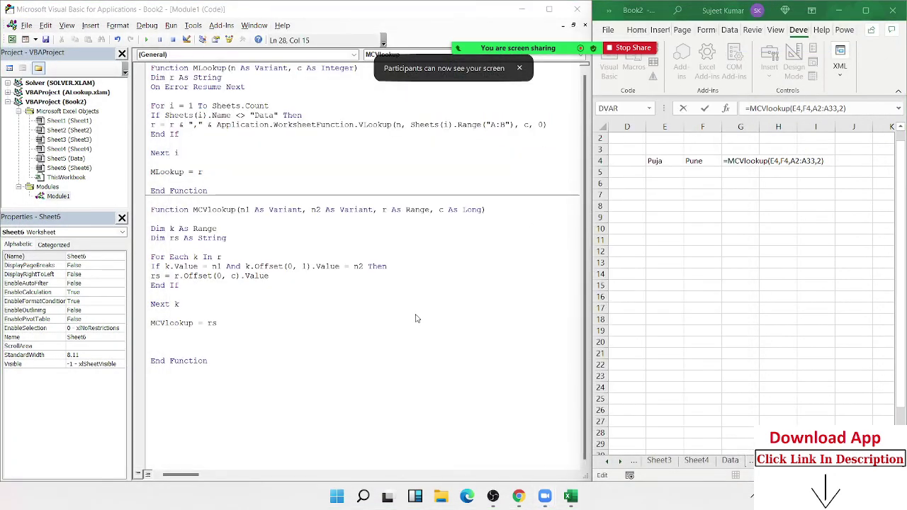
# Re-enter =MCVlookup(E4,F4,A2:A33,2) in G4 and inspect it; it still shows #VALUE!
pyautogui.click(761, 162)
pyautogui.press('Return')
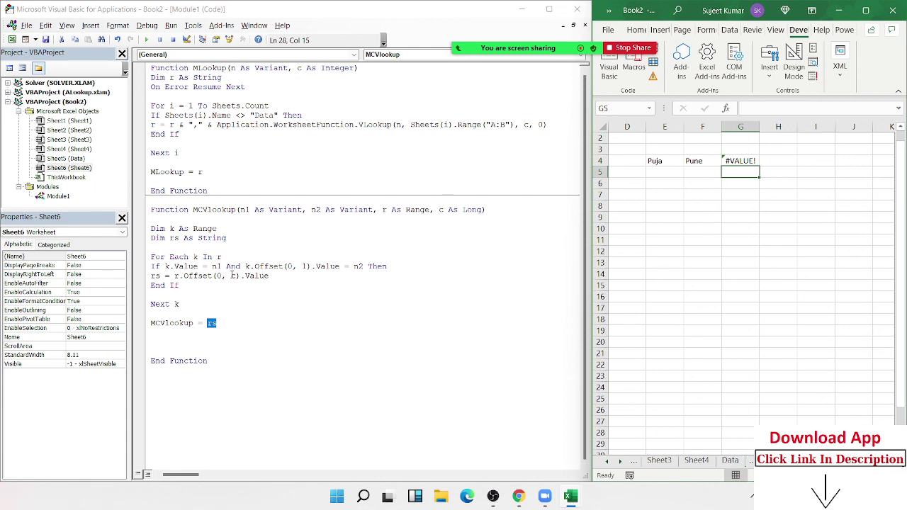
pyautogui.doubleClick(747, 161)
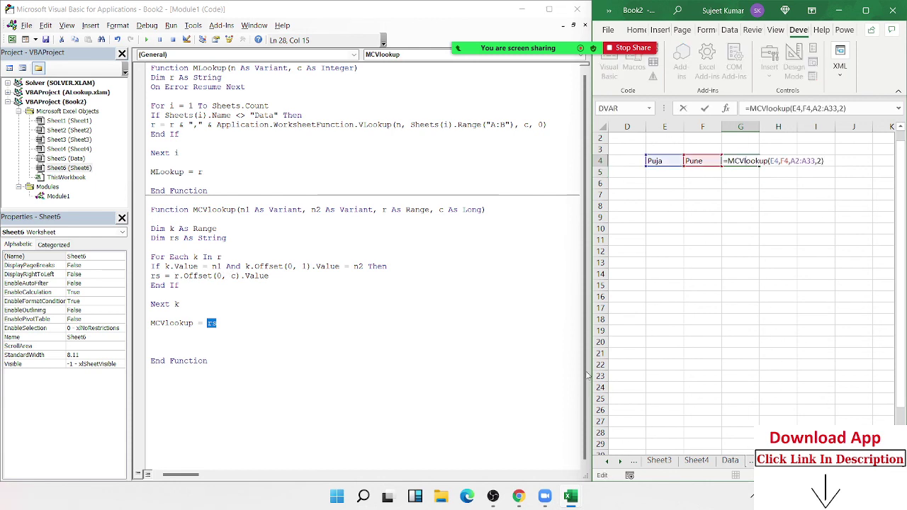
pyautogui.press('Escape')
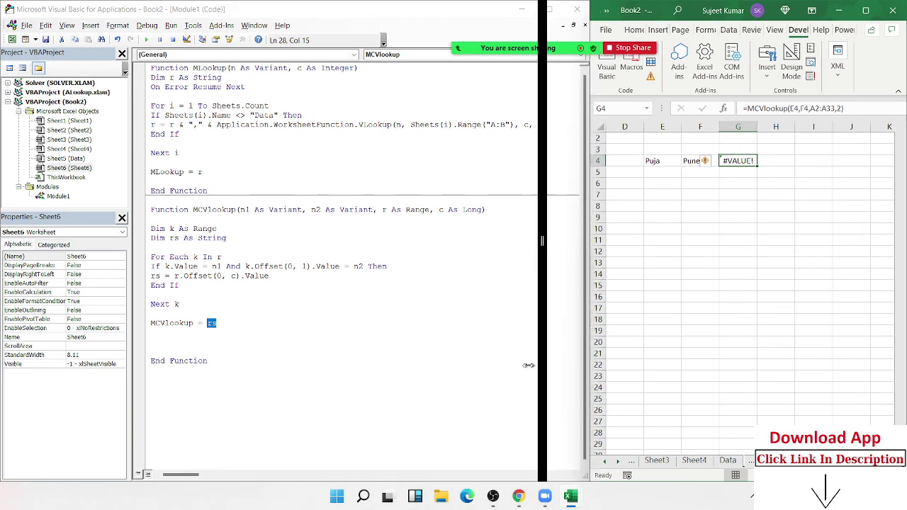
# Widen the Excel window beside the code and scroll the sheet left to show the name and city data
pyautogui.moveTo(588, 356); pyautogui.dragTo(510, 356)
pyautogui.click(659, 331)
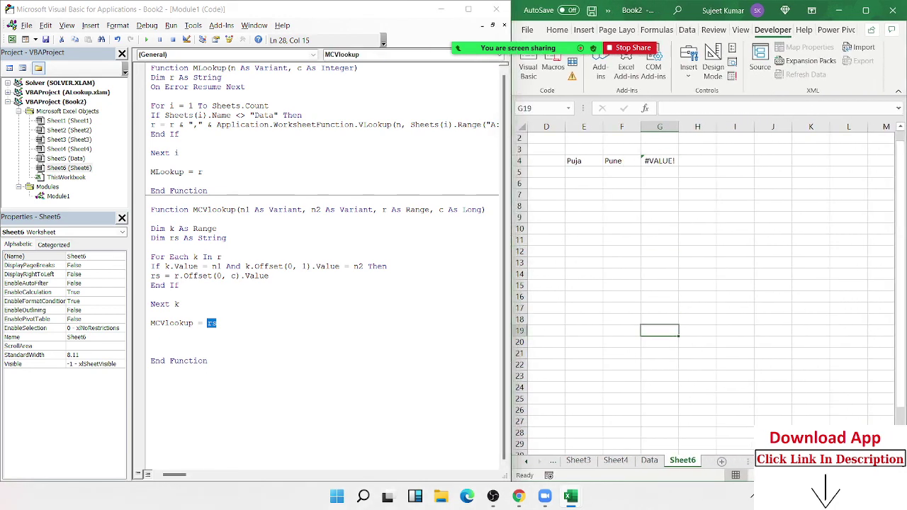
pyautogui.hscroll(-3, 787, 407)
# Type 'sub rr()' below End Function to create an empty Sub rr procedure
pyautogui.click(188, 387)
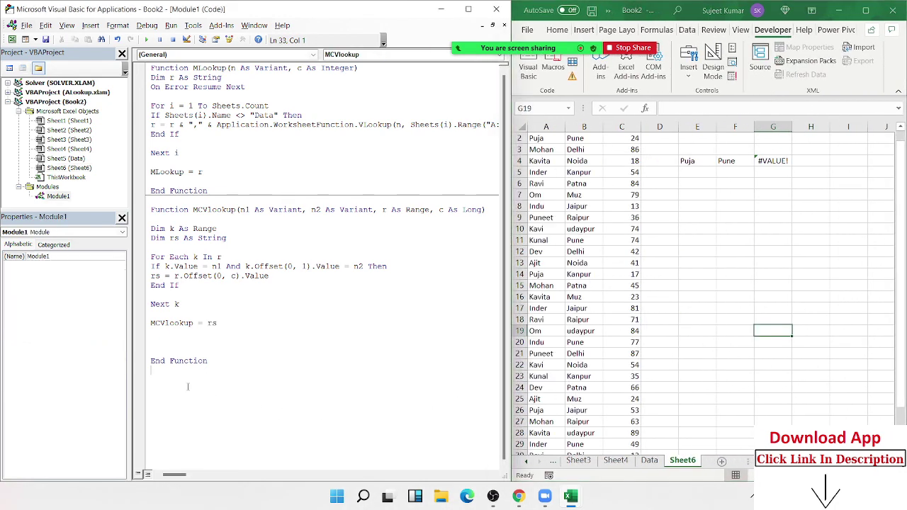
pyautogui.press('Down')
pyautogui.press('Down')
pyautogui.press('Down')
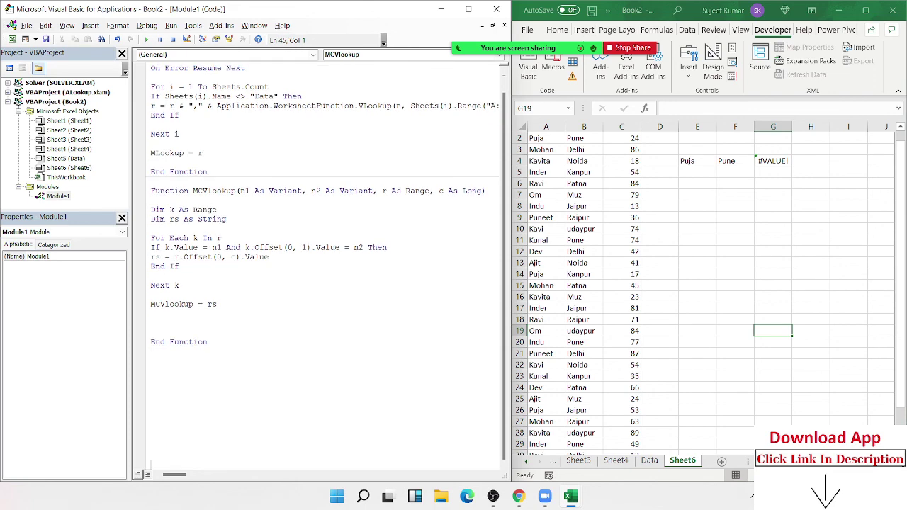
pyautogui.press('Down')
pyautogui.press('Down')
pyautogui.press('Down')
pyautogui.press('Down')
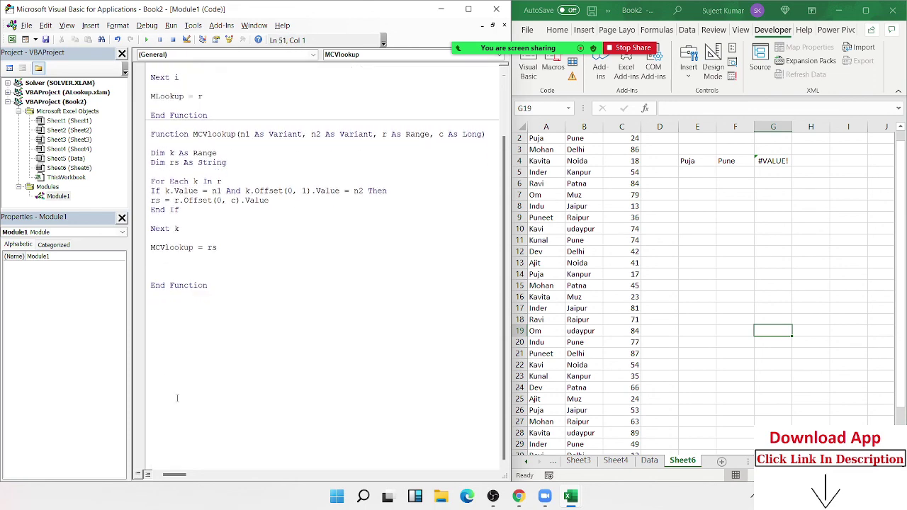
pyautogui.click(181, 324)
pyautogui.write('s')
pyautogui.write('ub')
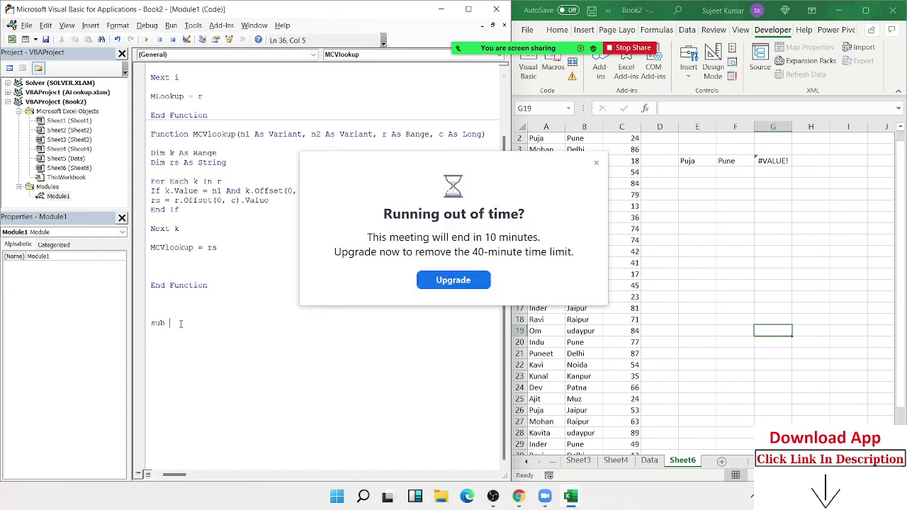
pyautogui.click(596, 163)
pyautogui.write('rr')
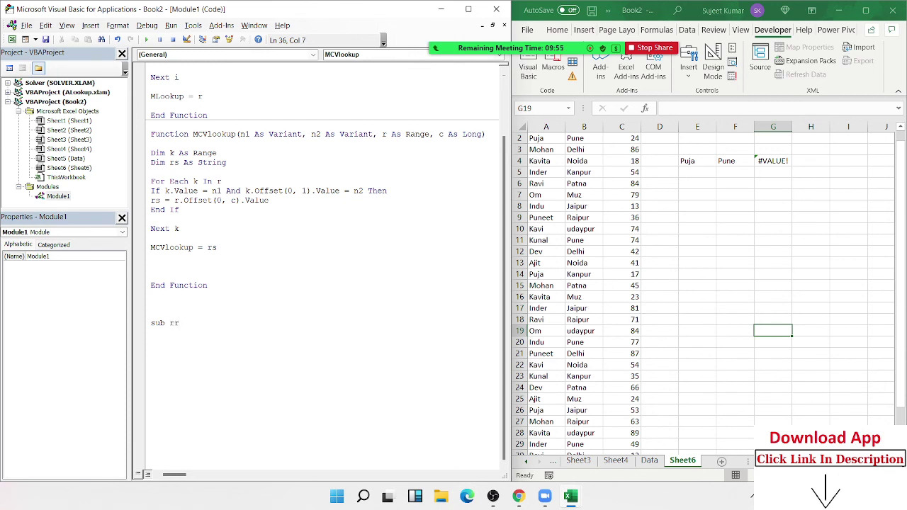
pyautogui.write('()')
pyautogui.press('Return')
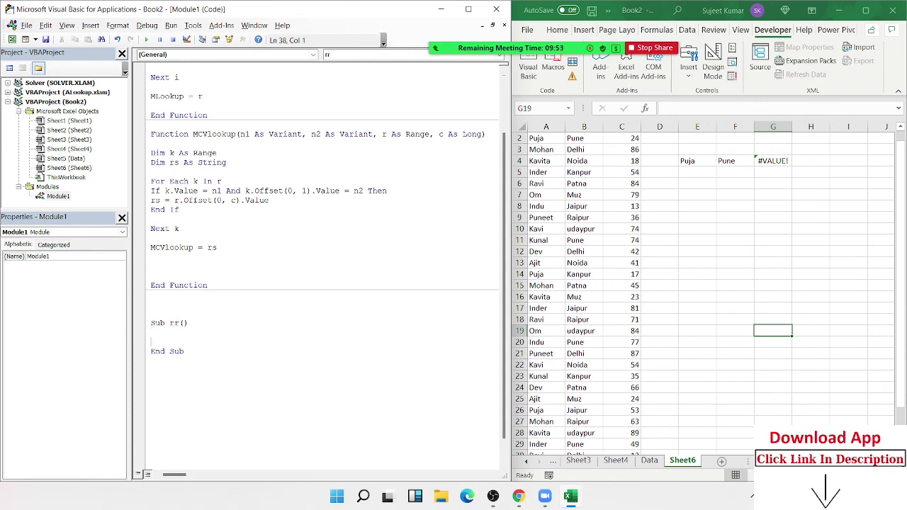